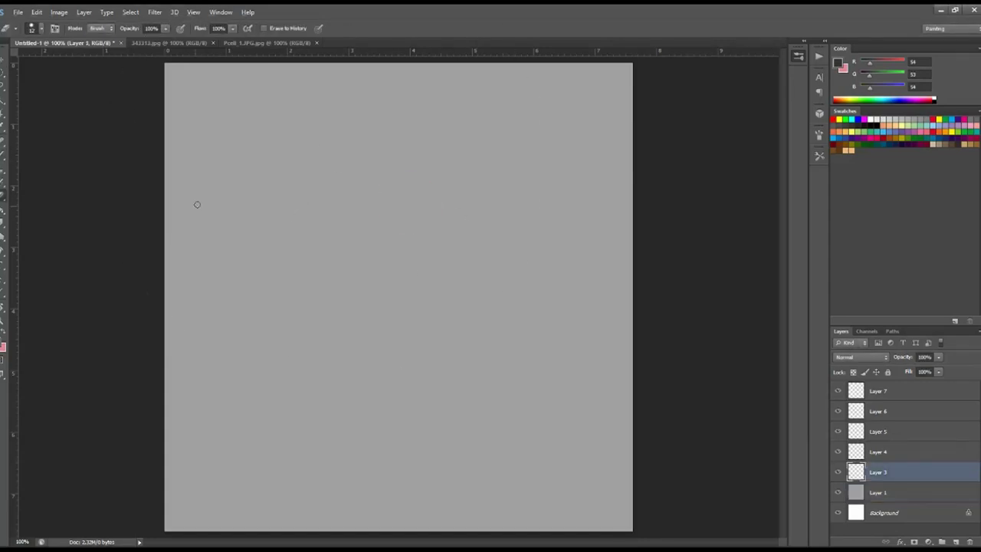
Sketch the head oval, vertical centre guide, eye-line ellipse and neck guide, then fade them.
{"action": "mouse_move", "coordinate": [298, 149]}
{"action": "left_mouse_down"}
{"action": "mouse_move", "coordinate": [383, 373]}
{"action": "mouse_move", "coordinate": [502, 287]}
{"action": "mouse_move", "coordinate": [398, 398]}
{"action": "left_mouse_up"}
{"action": "left_click_drag", "start_coordinate": [397, 104], "coordinate": [396, 368]}
{"action": "left_click_drag", "start_coordinate": [284, 161], "coordinate": [506, 253]}
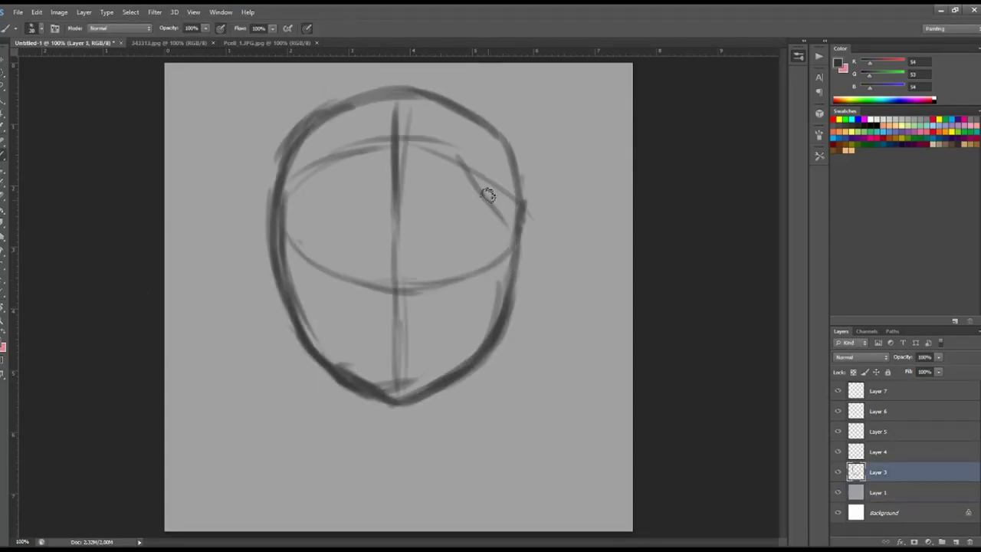
{"action": "left_click_drag", "start_coordinate": [475, 149], "coordinate": [521, 222]}
{"action": "left_click_drag", "start_coordinate": [337, 376], "coordinate": [354, 491]}
{"action": "key", "text": "alt+bracketright"}
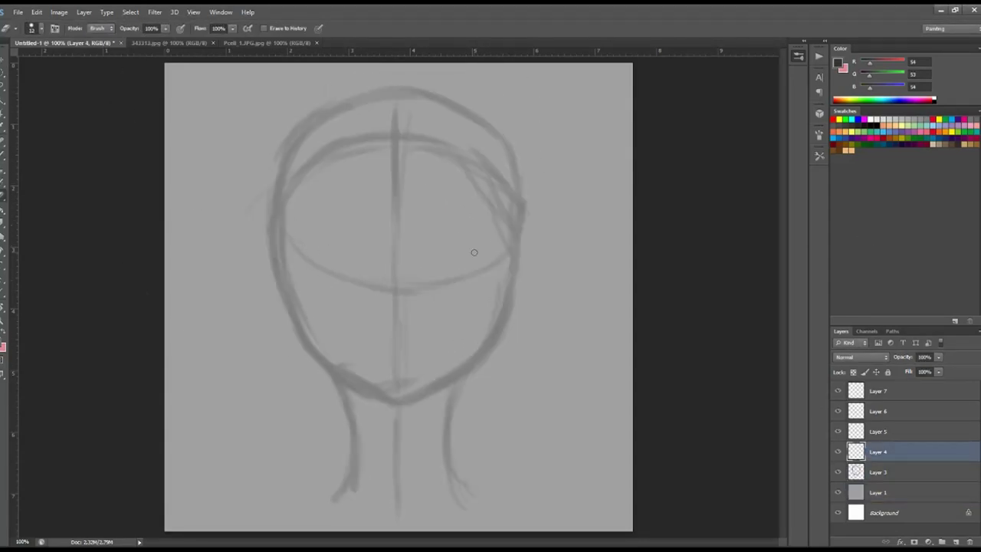
Draw a dark jawline on both sides over the faded construction sketch.
{"action": "left_click_drag", "start_coordinate": [276, 226], "coordinate": [295, 307]}
{"action": "key", "text": "r"}
{"action": "left_click_drag", "start_coordinate": [470, 256], "coordinate": [492, 335]}
{"action": "key", "text": "Escape"}
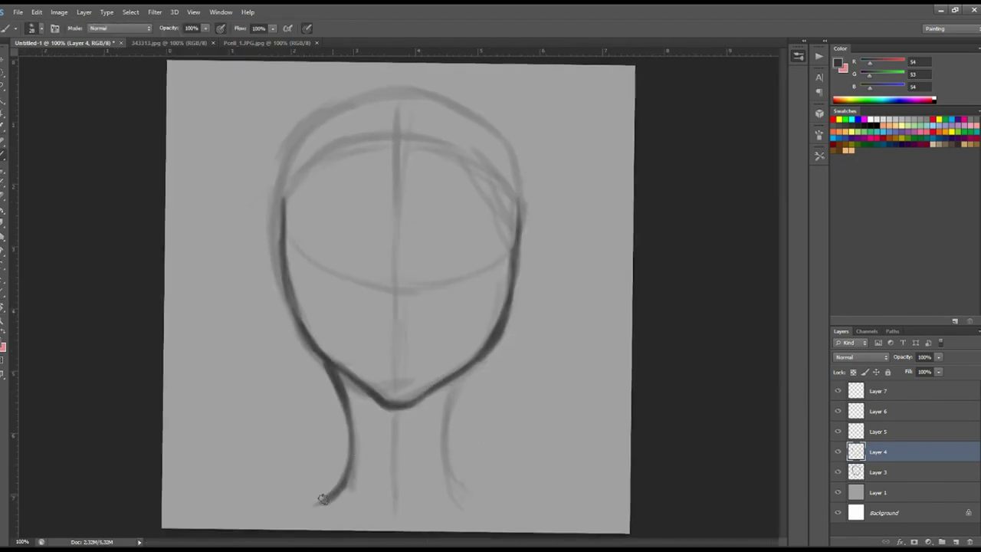
Draw the neck, both shoulder lines and a layered pointed collar below the chin.
{"action": "left_click_drag", "start_coordinate": [323, 499], "coordinate": [272, 510]}
{"action": "left_click_drag", "start_coordinate": [456, 375], "coordinate": [617, 529]}
{"action": "left_click_drag", "start_coordinate": [322, 370], "coordinate": [211, 367]}
{"action": "left_click_drag", "start_coordinate": [460, 382], "coordinate": [590, 362]}
{"action": "left_click_drag", "start_coordinate": [329, 417], "coordinate": [395, 462]}
{"action": "left_click_drag", "start_coordinate": [395, 462], "coordinate": [460, 425]}
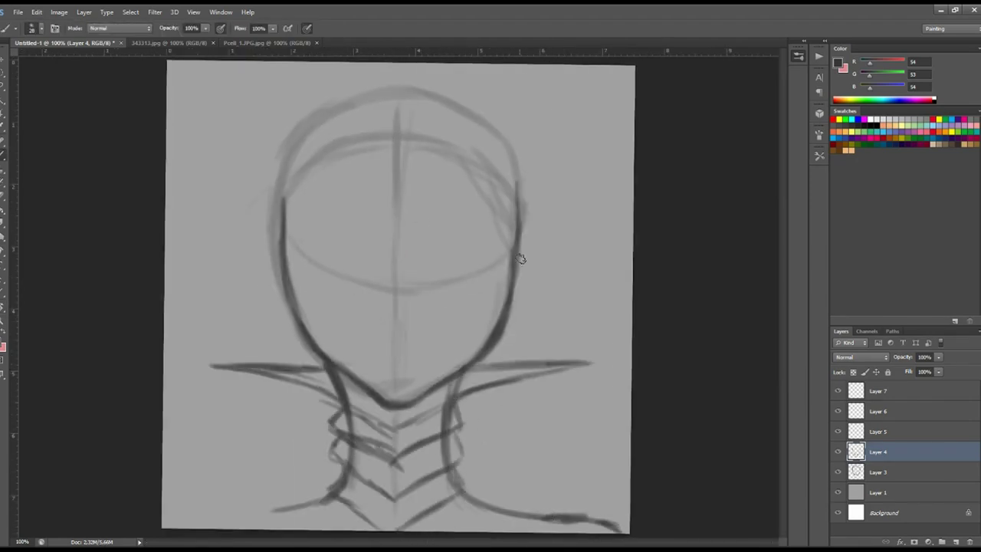
Draw the peaked hairline and right upper eyelid, and lighten the right brow strokes.
{"action": "left_click_drag", "start_coordinate": [286, 203], "coordinate": [395, 180]}
{"action": "left_click_drag", "start_coordinate": [394, 180], "coordinate": [510, 222]}
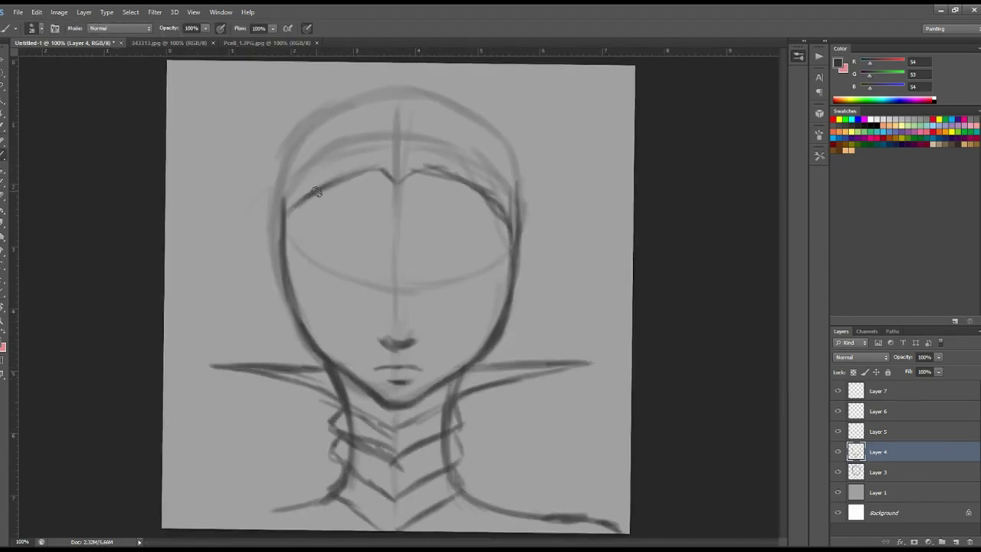
{"action": "left_click_drag", "start_coordinate": [424, 270], "coordinate": [491, 265]}
{"action": "key", "text": "e"}
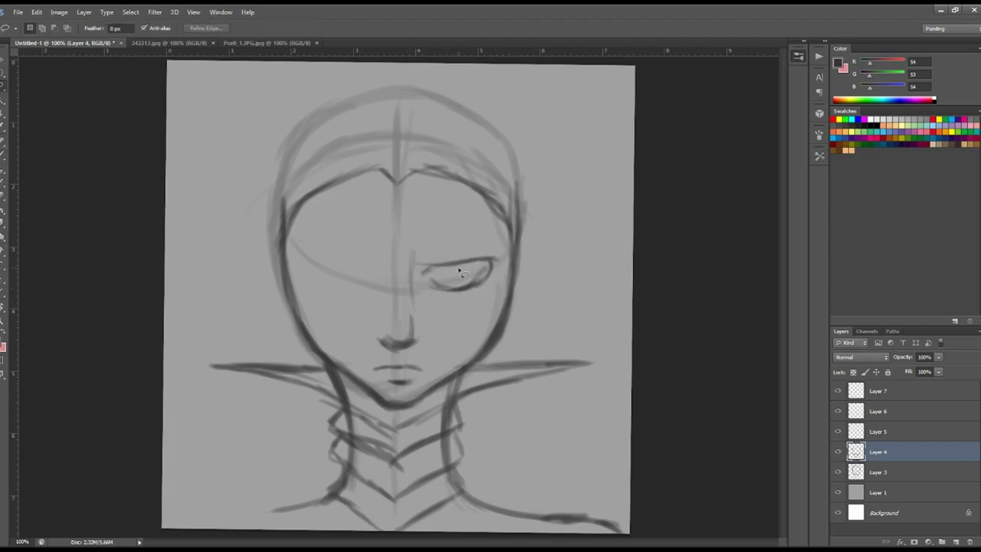
{"action": "left_click_drag", "start_coordinate": [417, 165], "coordinate": [521, 207]}
Draw both eyes on a new layer, giving the right eye an iris, and reshape the lines.
{"action": "key", "text": "b"}
{"action": "mouse_move", "coordinate": [436, 284]}
{"action": "left_mouse_down"}
{"action": "mouse_move", "coordinate": [483, 276]}
{"action": "mouse_move", "coordinate": [460, 285]}
{"action": "left_mouse_up"}
{"action": "key", "text": "ctrl+shift+alt+n"}
{"action": "mouse_move", "coordinate": [314, 272]}
{"action": "left_mouse_down"}
{"action": "mouse_move", "coordinate": [384, 272]}
{"action": "mouse_move", "coordinate": [380, 287]}
{"action": "left_mouse_up"}
{"action": "key", "text": "b"}
{"action": "left_click_drag", "start_coordinate": [383, 174], "coordinate": [399, 185]}
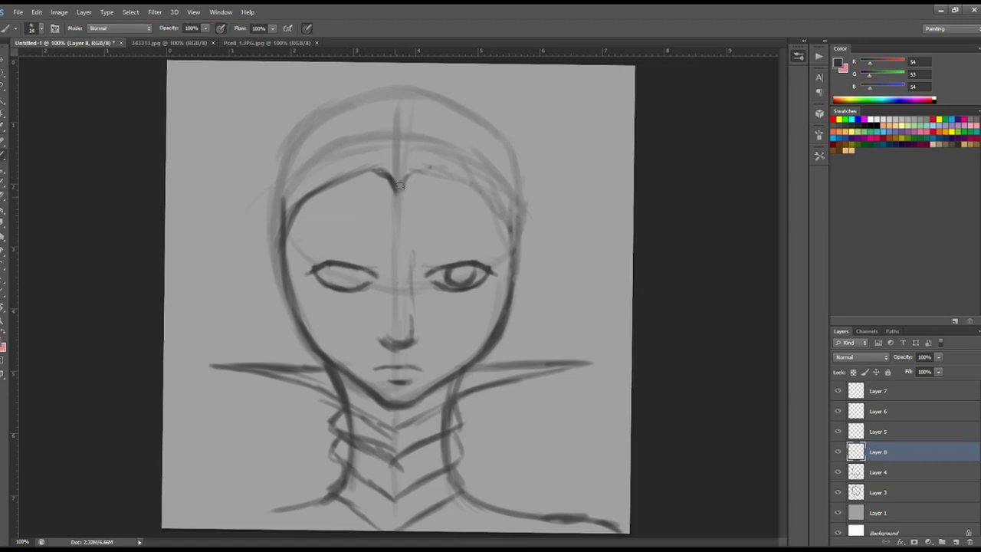
{"action": "key", "text": "e"}
{"action": "key", "text": "alt+bracketleft"}
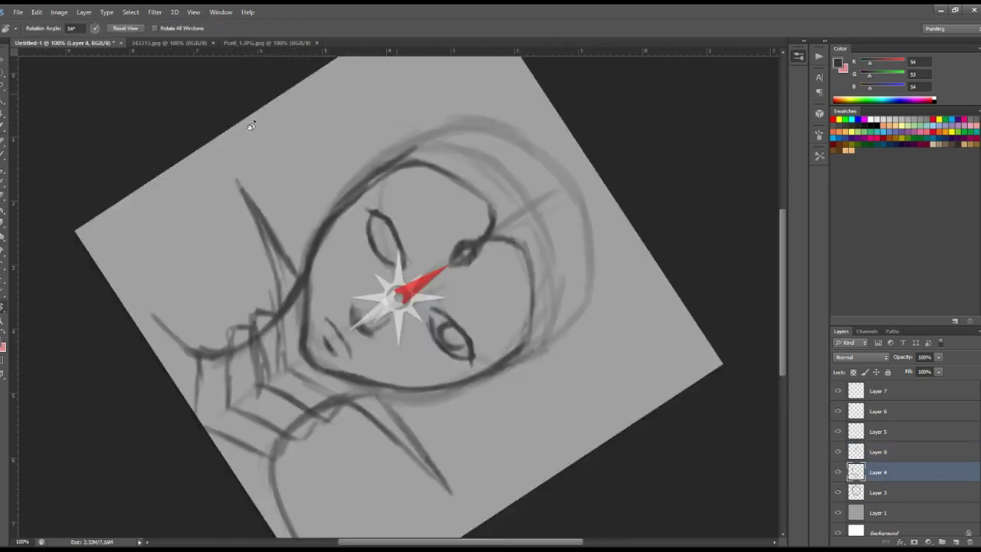
{"action": "left_click_drag", "start_coordinate": [477, 345], "coordinate": [512, 268]}
Merge Layer 4 into Layer 8, then draw a crown atop the head and long side hair strands.
{"action": "left_click", "coordinate": [878, 451], "text": "shift"}
{"action": "key", "text": "ctrl+e"}
{"action": "key", "text": "b"}
{"action": "mouse_move", "coordinate": [383, 177]}
{"action": "left_mouse_down"}
{"action": "mouse_move", "coordinate": [414, 153]}
{"action": "mouse_move", "coordinate": [395, 73]}
{"action": "mouse_move", "coordinate": [425, 146]}
{"action": "left_mouse_up"}
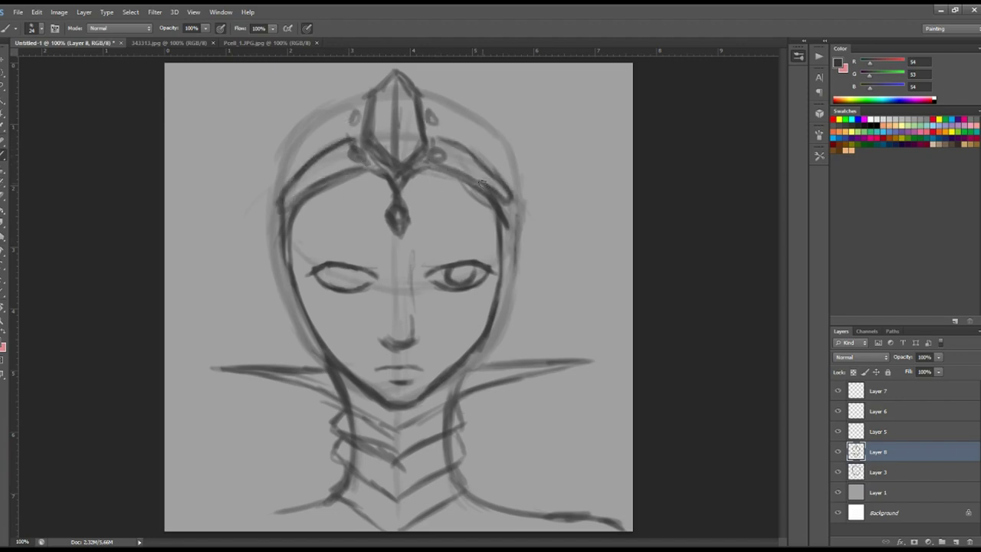
{"action": "left_click_drag", "start_coordinate": [498, 223], "coordinate": [481, 441]}
{"action": "mouse_move", "coordinate": [314, 211]}
{"action": "left_mouse_down"}
{"action": "mouse_move", "coordinate": [309, 527]}
{"action": "mouse_move", "coordinate": [322, 341]}
{"action": "mouse_move", "coordinate": [304, 467]}
{"action": "left_mouse_up"}
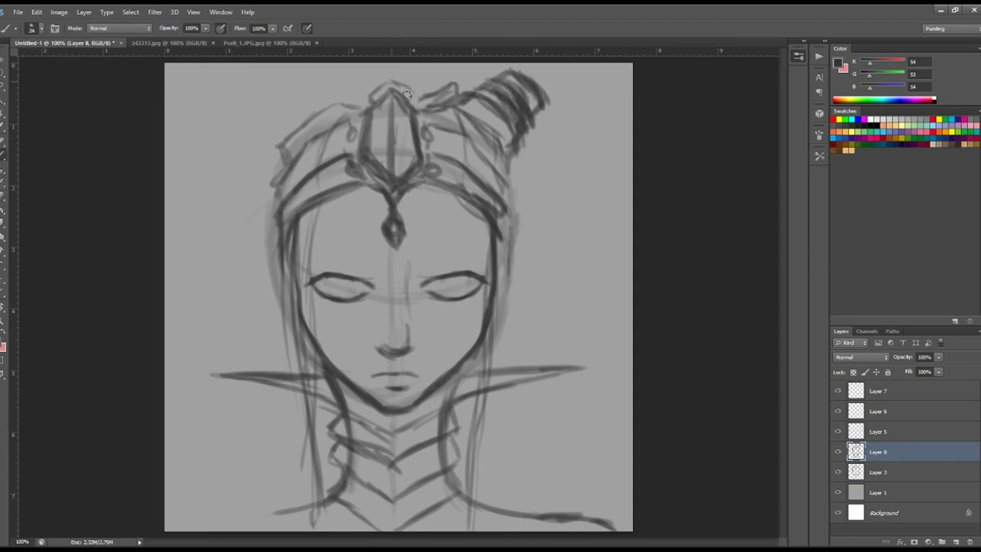
Duplicate the right hair bun and mirror the copy onto the left side.
{"action": "key", "text": "ctrl+j"}
{"action": "key", "text": "ctrl+t"}
{"action": "key", "text": "Return"}
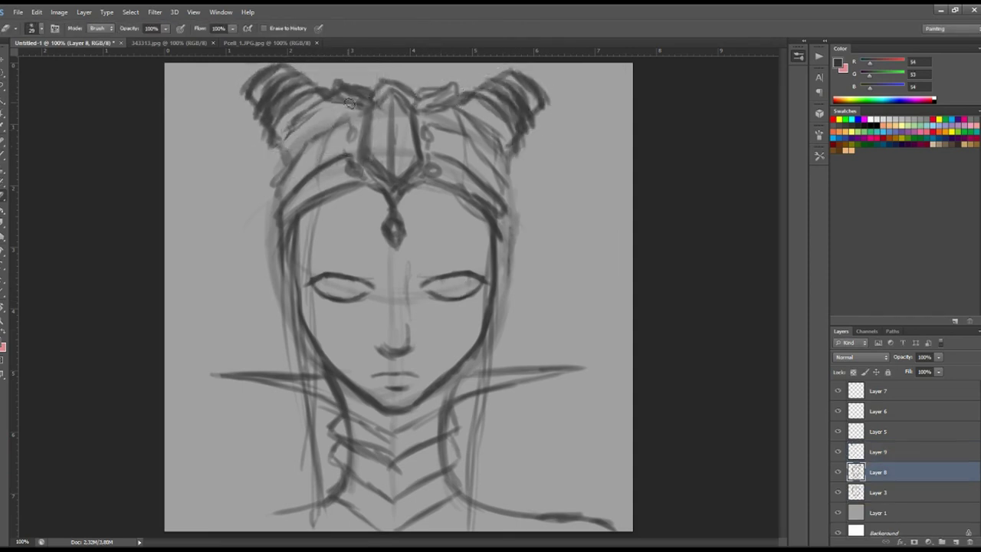
{"action": "key", "text": "alt+bracketright"}
Draw hair strands right of the face and down the neck, plus the right ear guard.
{"action": "left_click_drag", "start_coordinate": [484, 228], "coordinate": [489, 335]}
{"action": "left_click_drag", "start_coordinate": [506, 235], "coordinate": [498, 368]}
{"action": "left_click_drag", "start_coordinate": [479, 395], "coordinate": [449, 514]}
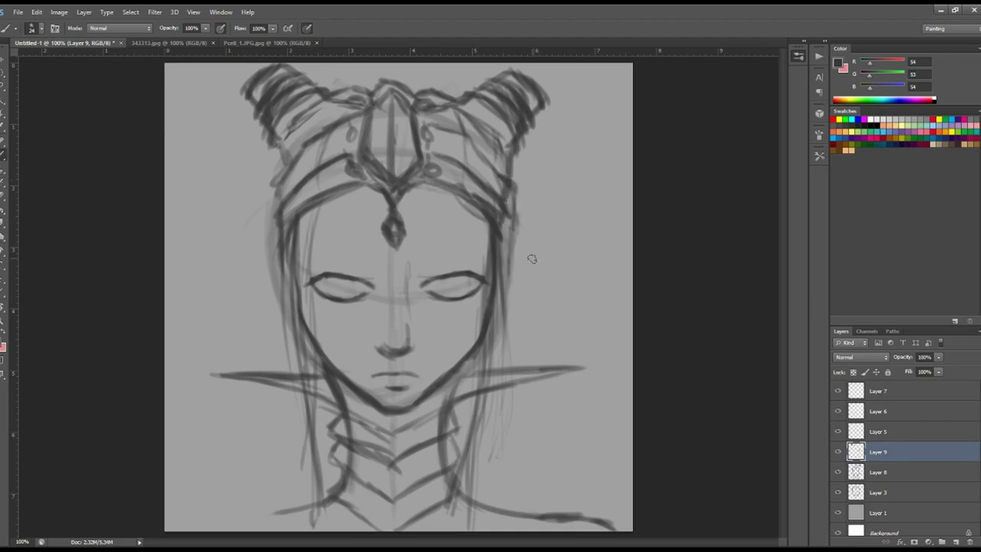
{"action": "left_click_drag", "start_coordinate": [513, 229], "coordinate": [534, 276]}
{"action": "left_click_drag", "start_coordinate": [524, 299], "coordinate": [477, 349]}
Duplicate the right ear piece and mirror it onto the left side.
{"action": "key", "text": "ctrl+j"}
{"action": "key", "text": "ctrl+t"}
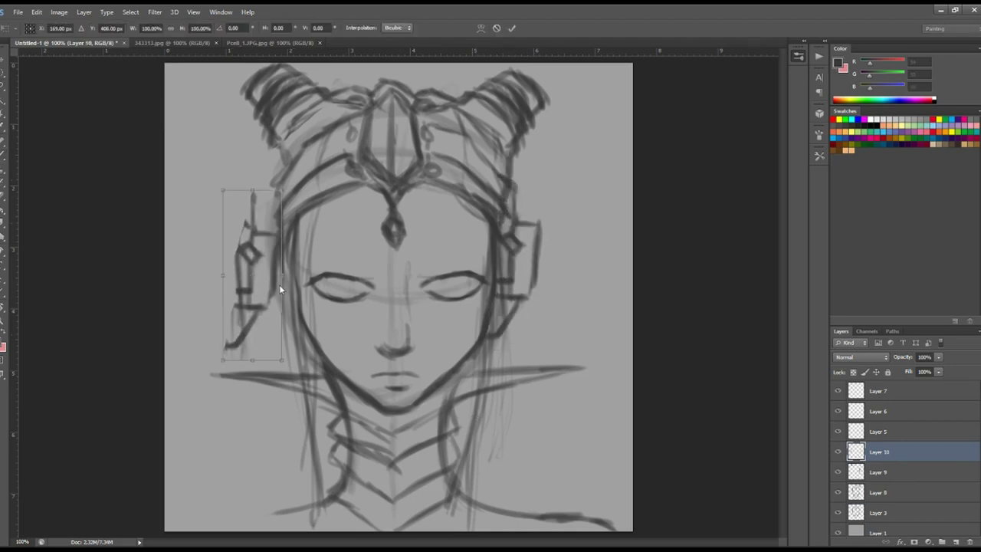
{"action": "key", "text": "Return"}
{"action": "key", "text": "ctrl+e"}
Erase both eyes and redraw them with new upper and lower lids.
{"action": "key", "text": "e"}
{"action": "left_click_drag", "start_coordinate": [452, 295], "coordinate": [337, 287]}
{"action": "key", "text": "b"}
{"action": "mouse_move", "coordinate": [420, 288]}
{"action": "left_mouse_down"}
{"action": "mouse_move", "coordinate": [469, 275]}
{"action": "mouse_move", "coordinate": [449, 304]}
{"action": "left_mouse_up"}
{"action": "left_click_drag", "start_coordinate": [311, 286], "coordinate": [375, 282]}
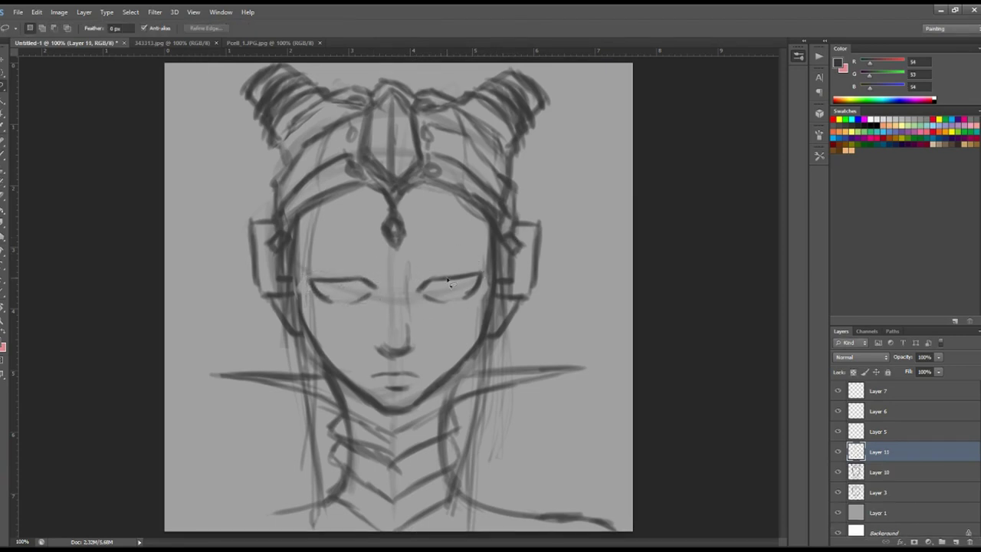
Resize the right eye, mirror a copy over the left eye, and raise both eyes slightly.
{"action": "key", "text": "ctrl+t"}
{"action": "key", "text": "Return"}
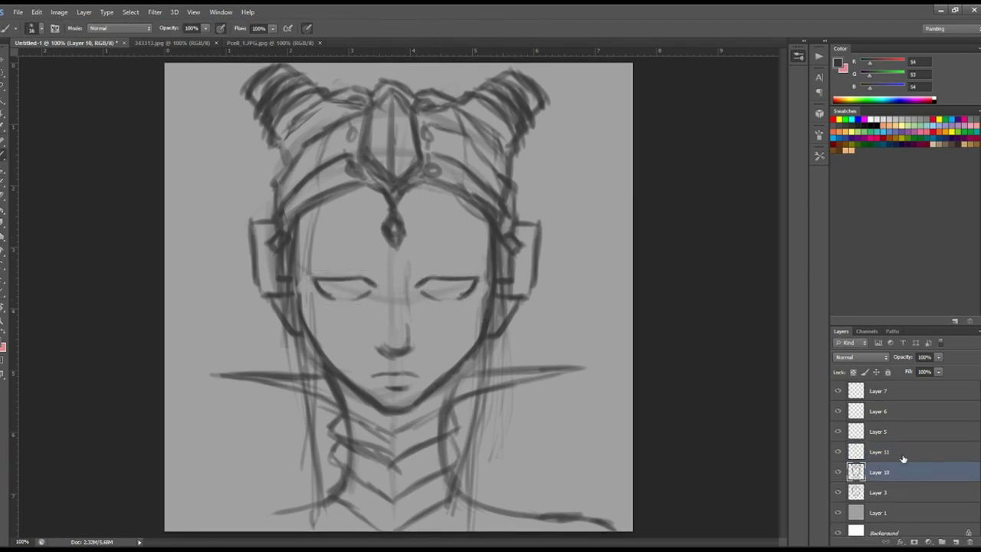
{"action": "key", "text": "ctrl+e"}
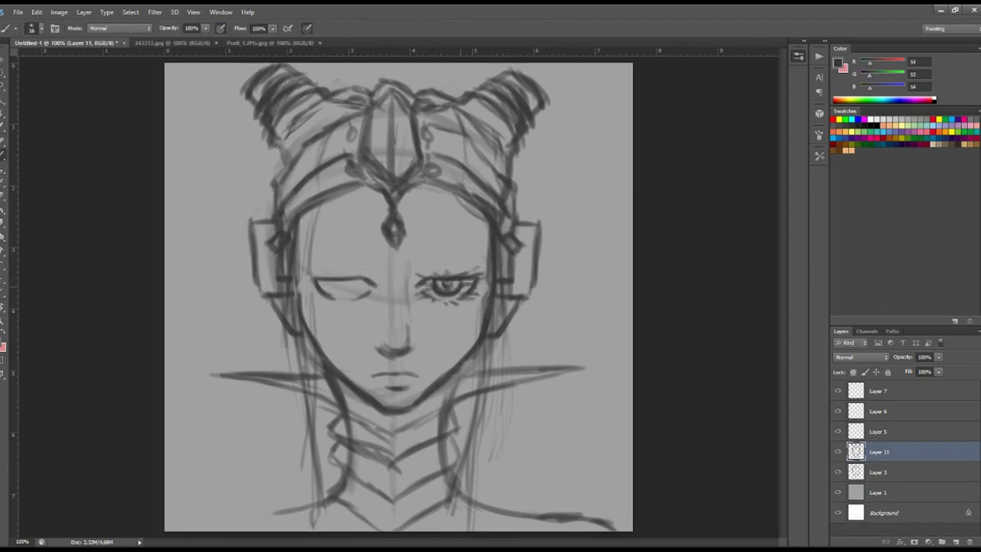
{"action": "key", "text": "ctrl+j"}
{"action": "left_click_drag", "start_coordinate": [448, 287], "coordinate": [344, 287]}
{"action": "key", "text": "ctrl+e"}
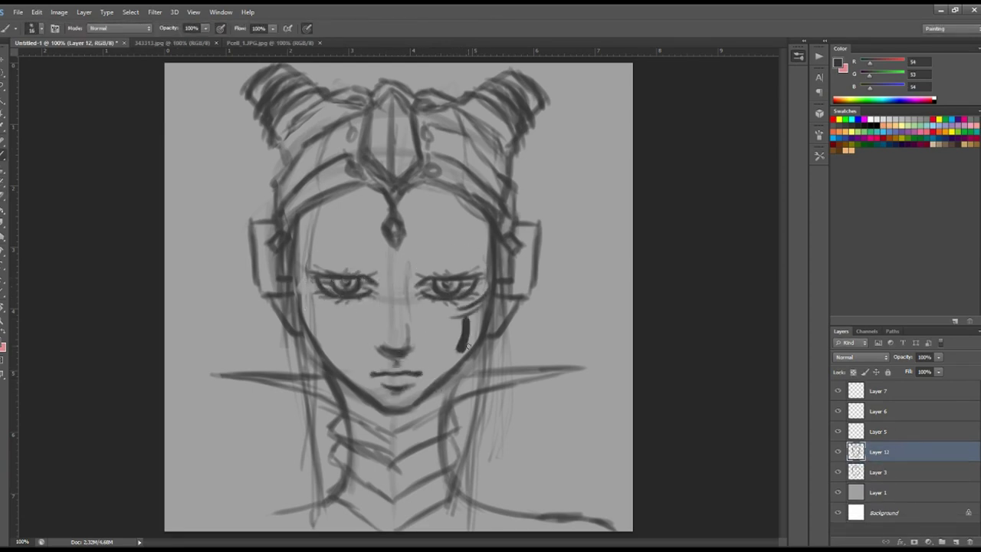
{"action": "key", "text": "l"}
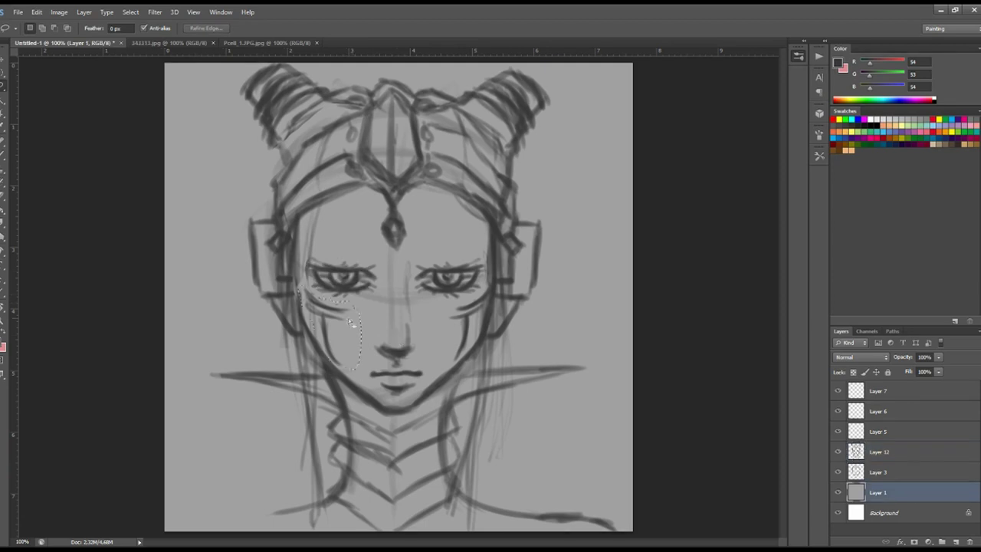
Add long hair strands down both sides of the face and a stroke near the collar.
{"action": "key", "text": "b"}
{"action": "left_click_drag", "start_coordinate": [489, 207], "coordinate": [477, 332]}
{"action": "left_click_drag", "start_coordinate": [322, 208], "coordinate": [307, 499]}
{"action": "left_click_drag", "start_coordinate": [482, 395], "coordinate": [437, 529]}
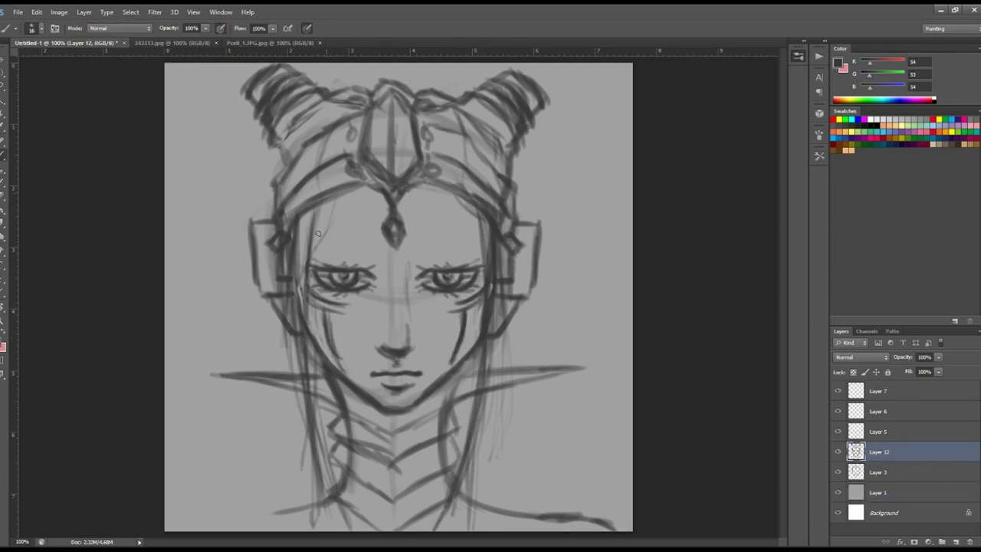
{"action": "left_click_drag", "start_coordinate": [329, 198], "coordinate": [291, 491]}
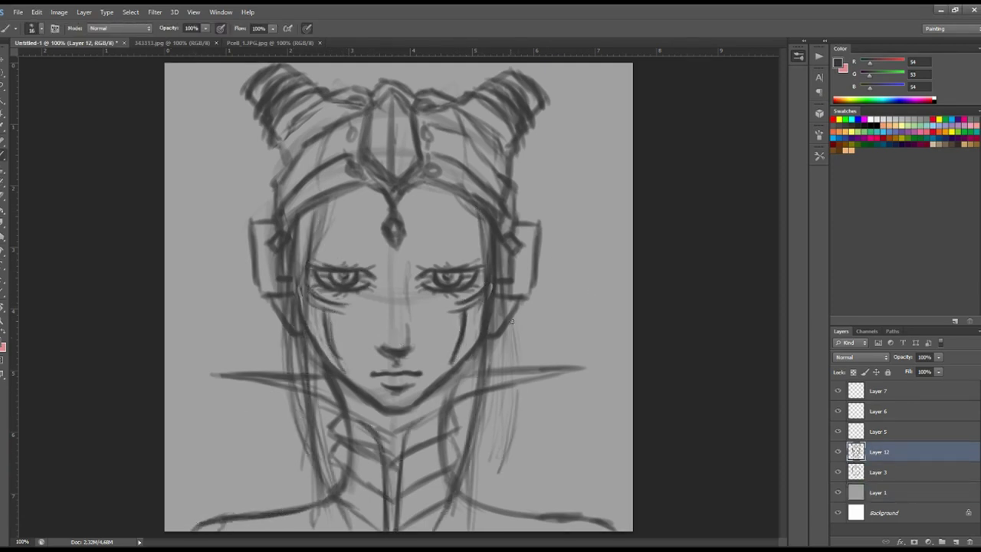
{"action": "left_click_drag", "start_coordinate": [511, 320], "coordinate": [499, 506]}
{"action": "left_click_drag", "start_coordinate": [272, 312], "coordinate": [306, 502]}
{"action": "left_click_drag", "start_coordinate": [471, 395], "coordinate": [421, 420]}
Redraw the collar darker and thicker, merging Layers 13 and 12.
{"action": "left_click_drag", "start_coordinate": [219, 369], "coordinate": [383, 403]}
{"action": "left_click_drag", "start_coordinate": [574, 365], "coordinate": [453, 377]}
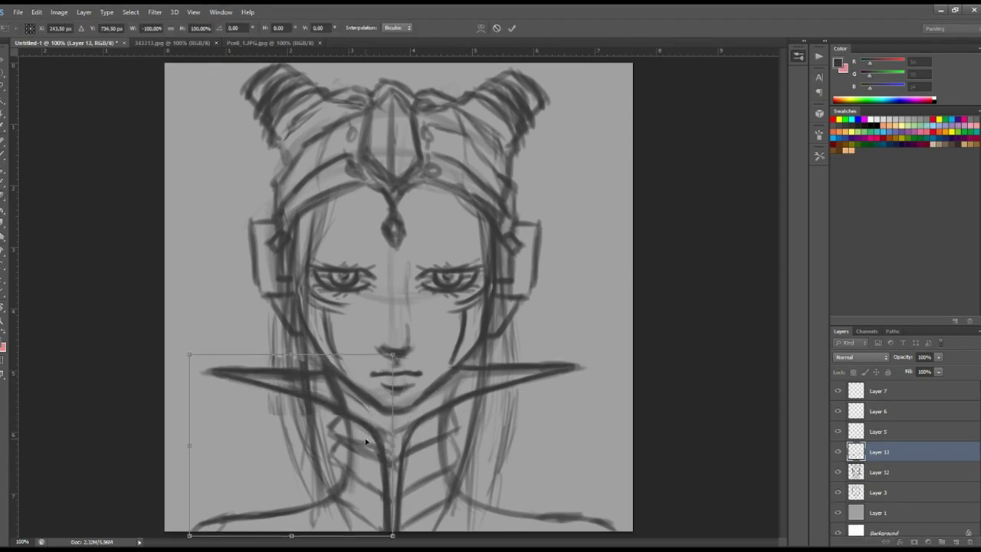
{"action": "key", "text": "e"}
{"action": "key", "text": "ctrl+e"}
{"action": "key", "text": "b"}
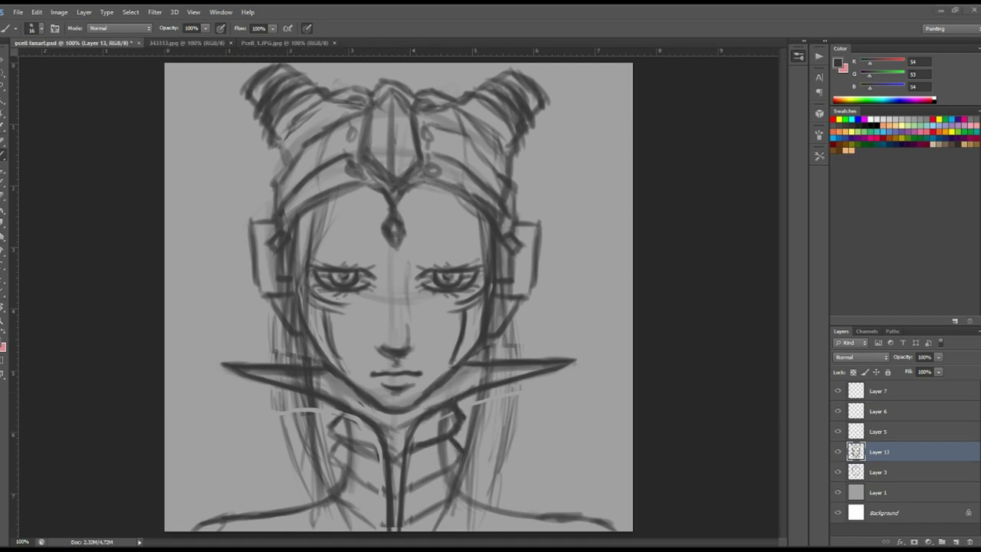
{"action": "left_click_drag", "start_coordinate": [452, 399], "coordinate": [417, 443]}
{"action": "left_click_drag", "start_coordinate": [345, 417], "coordinate": [376, 458]}
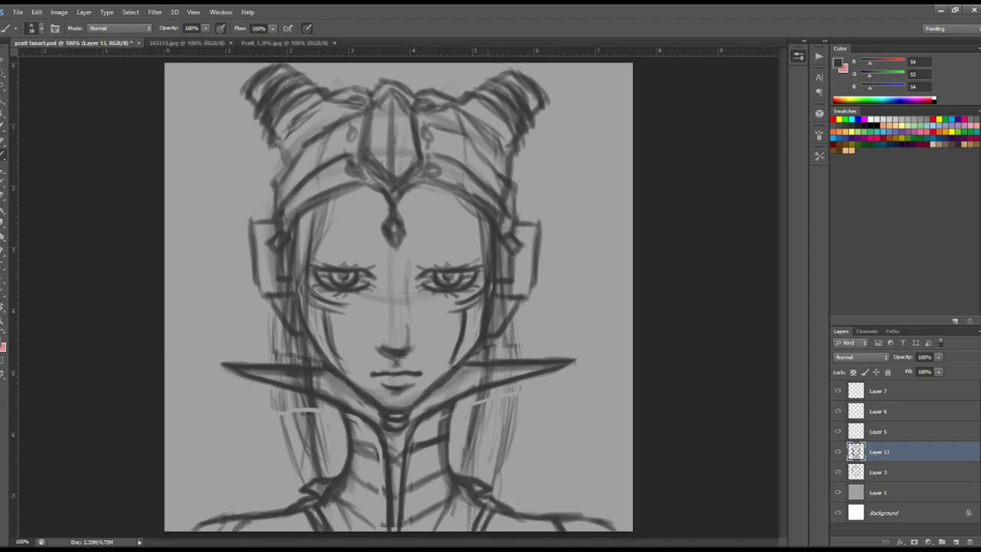
Darken the left hair strand, the lower hair by the neck and the forehead gem.
{"action": "left_click_drag", "start_coordinate": [328, 201], "coordinate": [304, 318]}
{"action": "left_click_drag", "start_coordinate": [316, 394], "coordinate": [299, 477]}
{"action": "left_click_drag", "start_coordinate": [343, 400], "coordinate": [321, 475]}
{"action": "left_click_drag", "start_coordinate": [460, 230], "coordinate": [429, 322]}
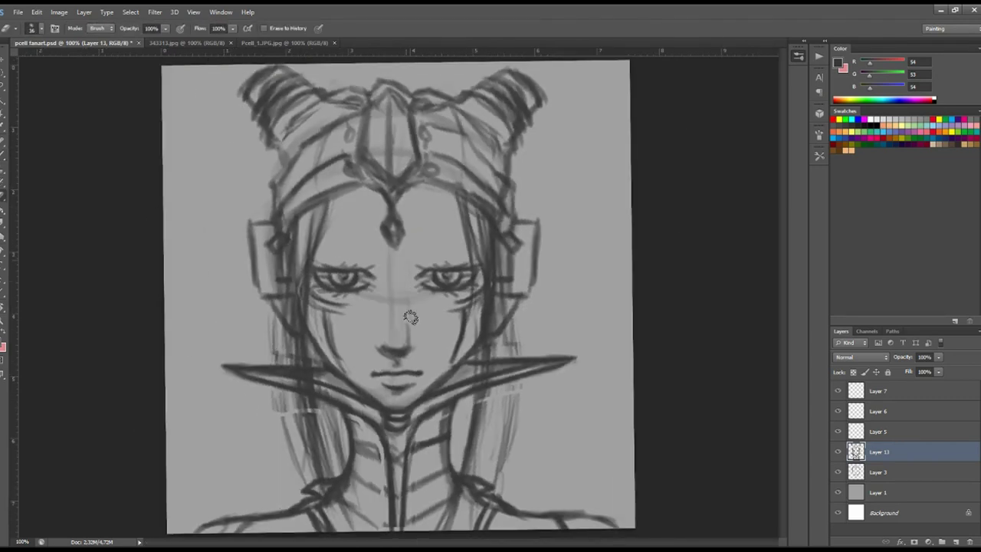
{"action": "left_click_drag", "start_coordinate": [389, 220], "coordinate": [394, 242]}
{"action": "key", "text": "l"}
{"action": "key", "text": "b"}
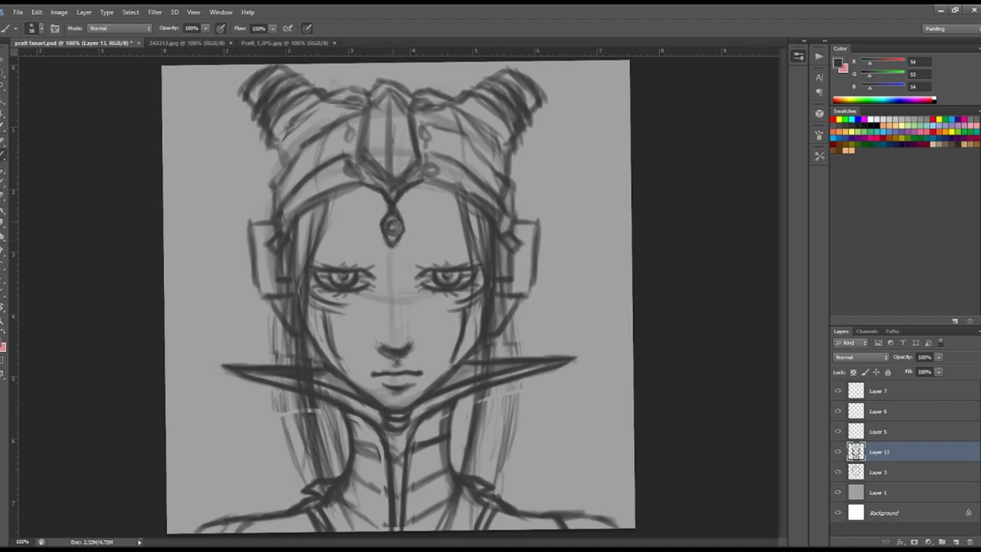
Add dark hair strokes beside the left eye and down the right side.
{"action": "left_click_drag", "start_coordinate": [307, 221], "coordinate": [302, 252]}
{"action": "left_click_drag", "start_coordinate": [479, 216], "coordinate": [466, 288]}
{"action": "left_click_drag", "start_coordinate": [495, 282], "coordinate": [509, 359]}
{"action": "left_click_drag", "start_coordinate": [484, 391], "coordinate": [474, 474]}
{"action": "left_click_drag", "start_coordinate": [507, 382], "coordinate": [493, 477]}
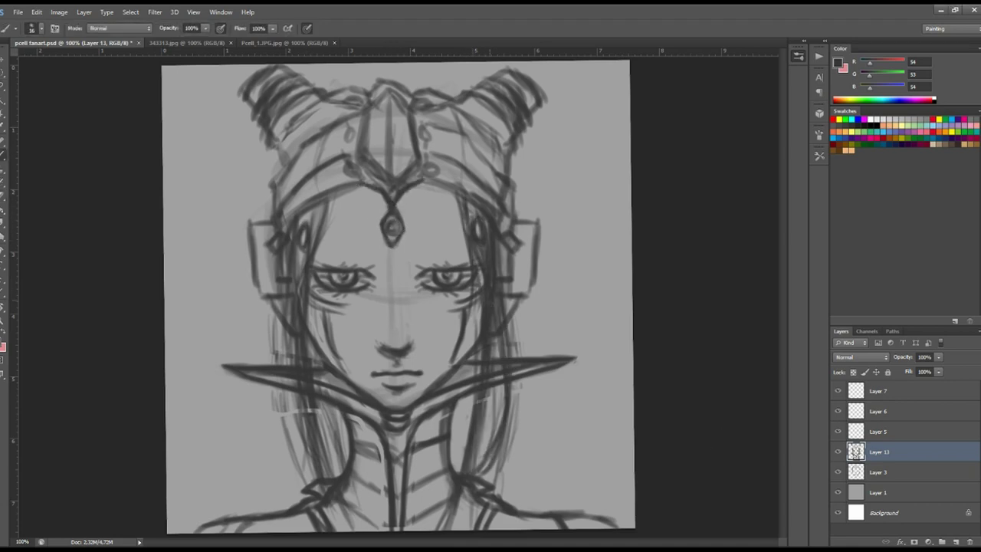
Lighten the neck strokes and reshape and shorten the right collar spike.
{"action": "key", "text": "e"}
{"action": "left_click_drag", "start_coordinate": [360, 418], "coordinate": [389, 431]}
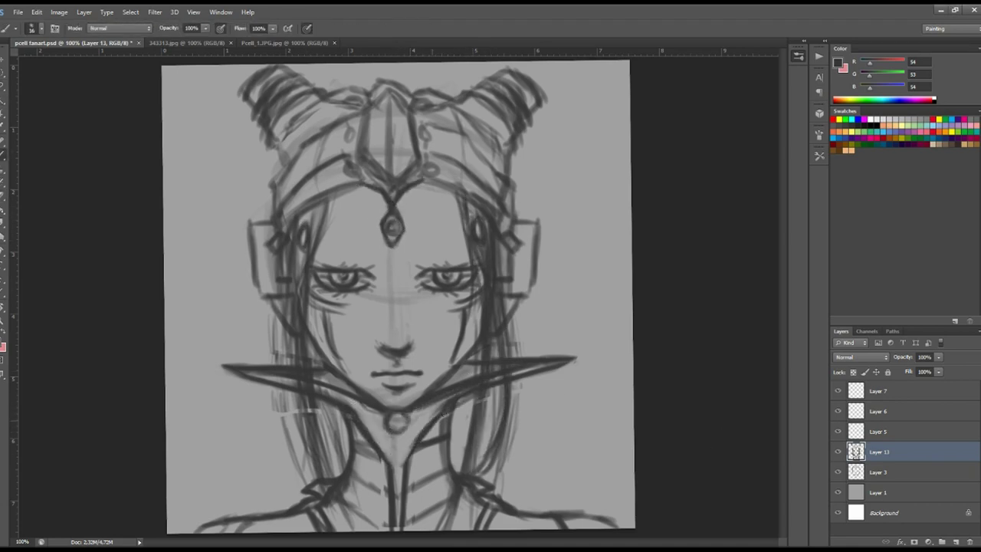
{"action": "left_click_drag", "start_coordinate": [537, 369], "coordinate": [452, 410]}
{"action": "left_click_drag", "start_coordinate": [575, 358], "coordinate": [544, 367]}
{"action": "left_click_drag", "start_coordinate": [485, 400], "coordinate": [460, 471]}
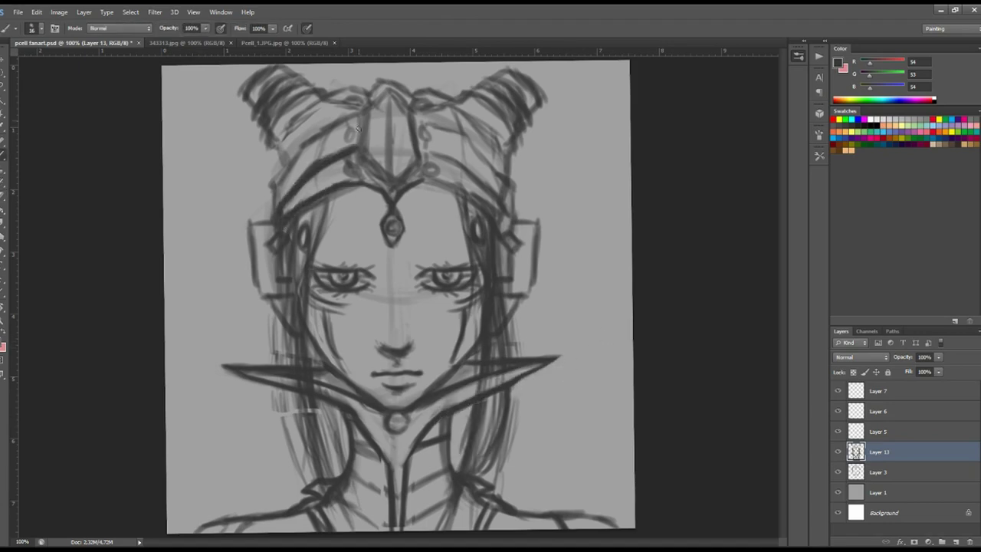
{"action": "key", "text": "r"}
{"action": "mouse_move", "coordinate": [359, 129]}
{"action": "left_mouse_down"}
{"action": "mouse_move", "coordinate": [399, 134]}
{"action": "mouse_move", "coordinate": [402, 161]}
{"action": "mouse_move", "coordinate": [430, 122]}
{"action": "left_mouse_up"}
Erase the old strokes of the right horn, tilting the canvas to a workable angle.
{"action": "key", "text": "e"}
{"action": "key", "text": "r"}
{"action": "key", "text": "b"}
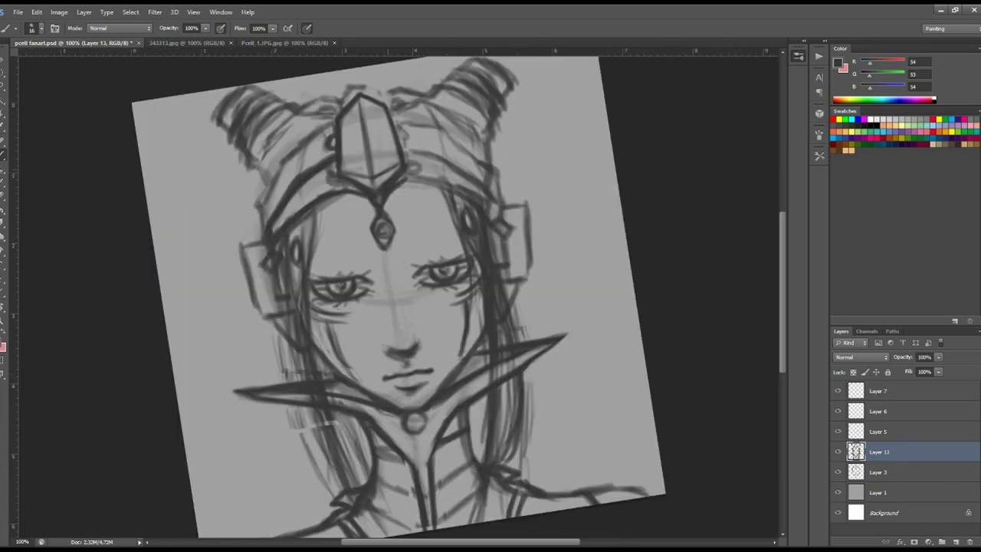
{"action": "key", "text": "r"}
{"action": "key", "text": "e"}
{"action": "mouse_move", "coordinate": [293, 169]}
{"action": "left_mouse_down"}
{"action": "mouse_move", "coordinate": [376, 112]}
{"action": "mouse_move", "coordinate": [260, 184]}
{"action": "left_mouse_up"}
{"action": "key", "text": "b"}
{"action": "key", "text": "r"}
{"action": "key", "text": "b"}
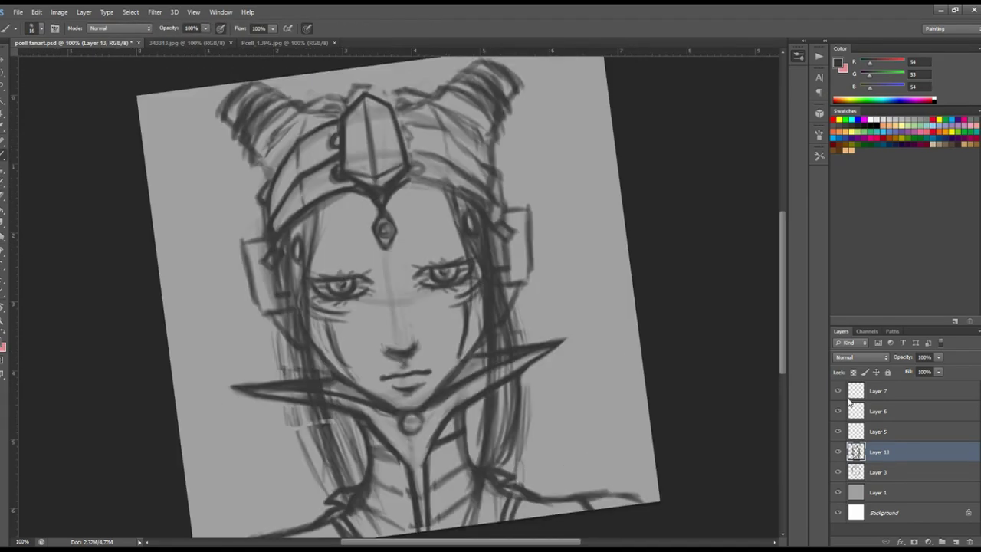
{"action": "mouse_move", "coordinate": [368, 153]}
{"action": "left_mouse_down"}
{"action": "mouse_move", "coordinate": [460, 276]}
{"action": "mouse_move", "coordinate": [384, 153]}
{"action": "mouse_move", "coordinate": [445, 246]}
{"action": "mouse_move", "coordinate": [361, 154]}
{"action": "mouse_move", "coordinate": [376, 90]}
{"action": "mouse_move", "coordinate": [268, 161]}
{"action": "left_mouse_up"}
{"action": "key", "text": "e"}
{"action": "key", "text": "b"}
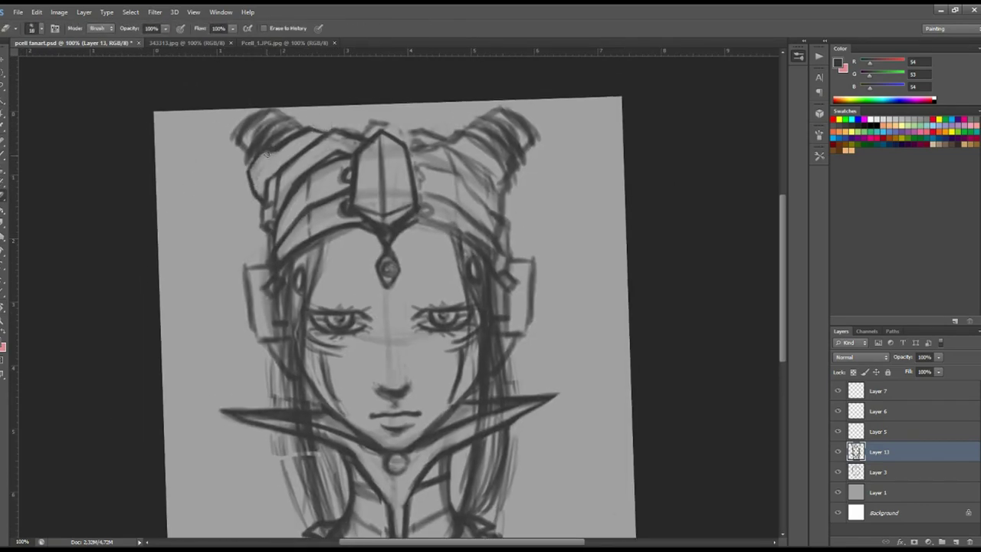
{"action": "key", "text": "e"}
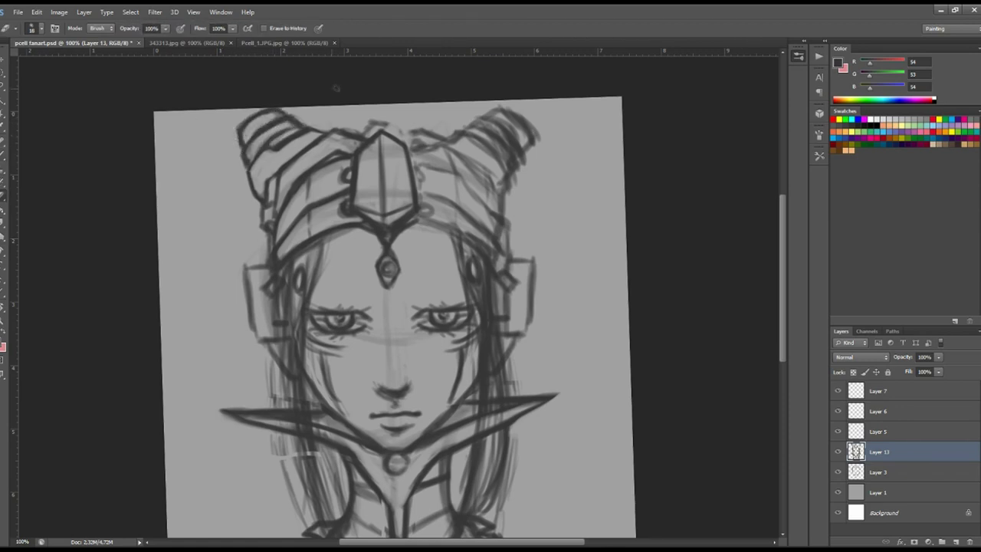
{"action": "mouse_move", "coordinate": [414, 192]}
{"action": "left_mouse_down"}
{"action": "mouse_move", "coordinate": [526, 131]}
{"action": "mouse_move", "coordinate": [475, 245]}
{"action": "left_mouse_up"}
Redraw the left-side hair strokes on the main sketch layer, undoing a stray dark stroke.
{"action": "key", "text": "l"}
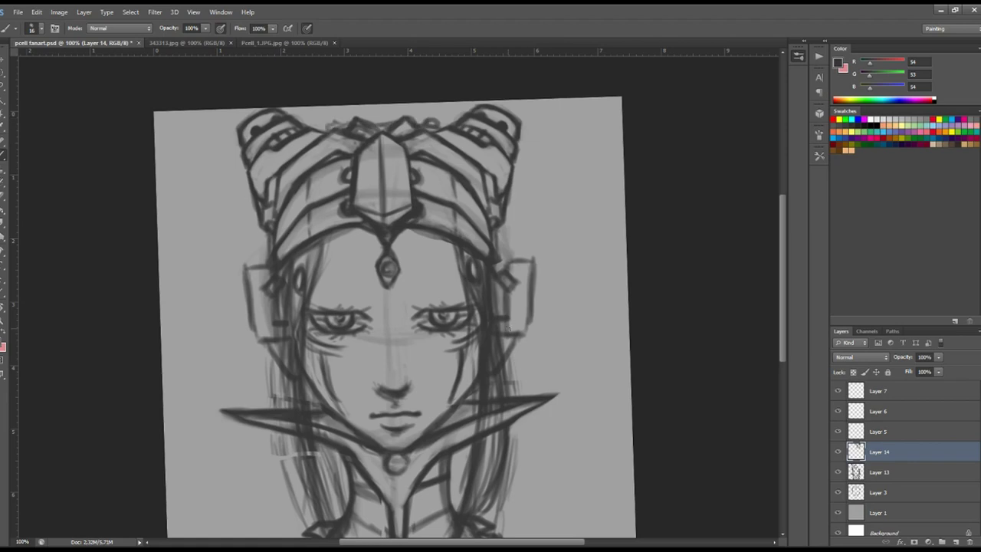
{"action": "key", "text": "alt+bracketleft"}
{"action": "mouse_move", "coordinate": [233, 340]}
{"action": "left_mouse_down"}
{"action": "mouse_move", "coordinate": [259, 301]}
{"action": "mouse_move", "coordinate": [265, 329]}
{"action": "left_mouse_up"}
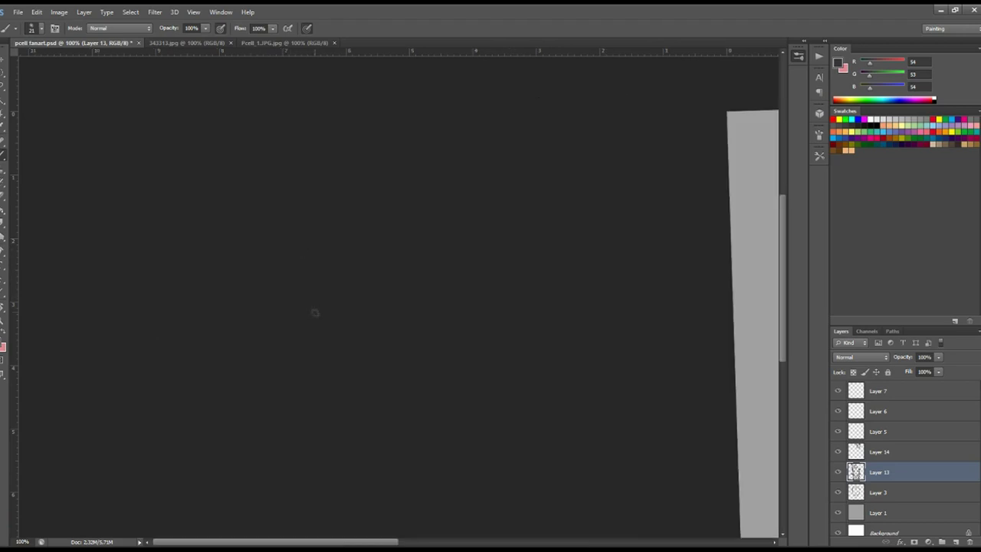
{"action": "scroll", "coordinate": [491, 307], "scroll_direction": "up", "scroll_amount": 1}
{"action": "left_click_drag", "start_coordinate": [528, 215], "coordinate": [547, 373]}
{"action": "key", "text": "ctrl+z"}
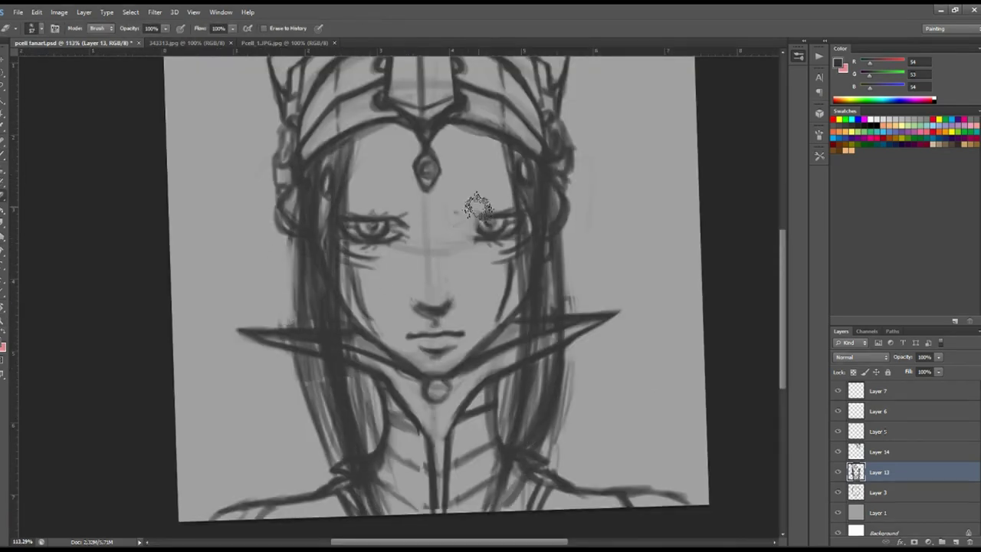
Copy the right eye to a new layer and flip it over the left eye.
{"action": "key", "text": "l"}
{"action": "left_click_drag", "start_coordinate": [452, 201], "coordinate": [406, 228]}
{"action": "key", "text": "ctrl+j"}
{"action": "key", "text": "ctrl+t"}
{"action": "key", "text": "Return"}
{"action": "key", "text": "alt+bracketleft"}
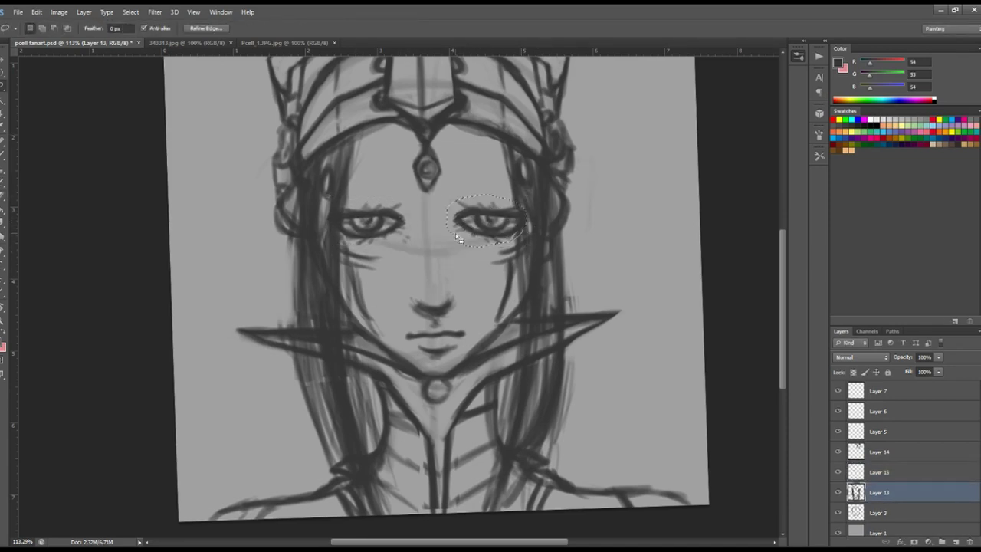
{"action": "key", "text": "b"}
Trim the lower part and top of the forehead gem into a smaller teardrop.
{"action": "key", "text": "e"}
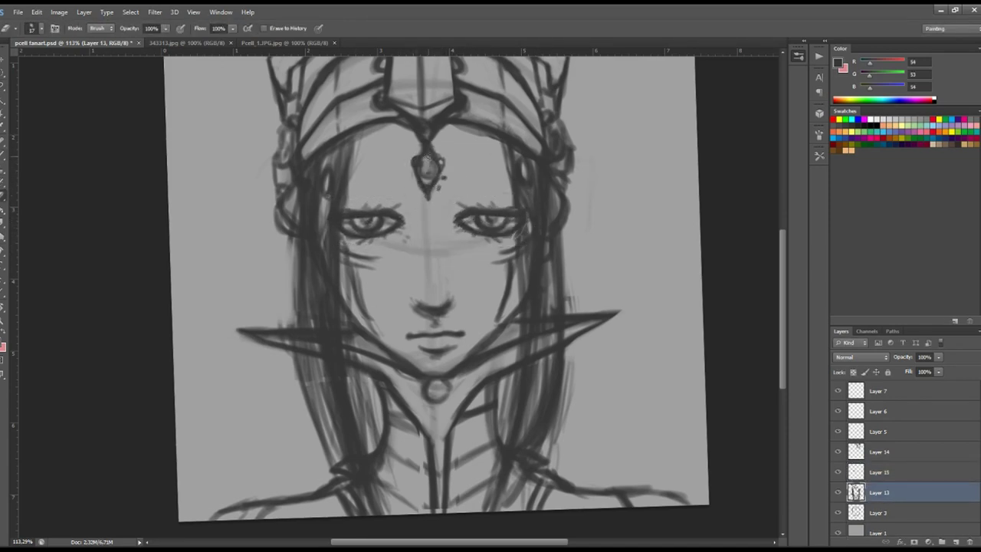
{"action": "mouse_move", "coordinate": [422, 174]}
{"action": "left_mouse_down"}
{"action": "mouse_move", "coordinate": [428, 190]}
{"action": "mouse_move", "coordinate": [433, 165]}
{"action": "left_mouse_up"}
{"action": "key", "text": "b"}
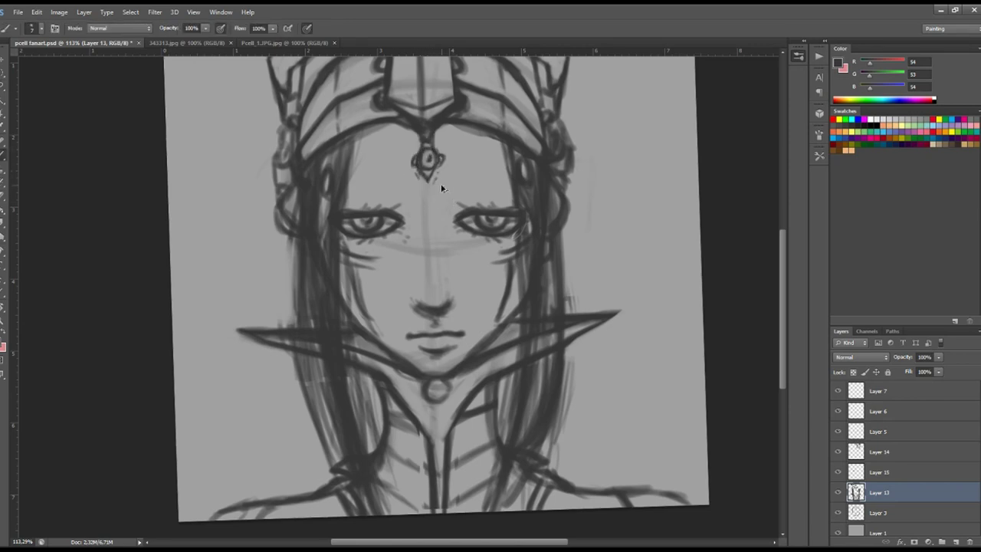
{"action": "key", "text": "e"}
{"action": "left_click_drag", "start_coordinate": [441, 128], "coordinate": [423, 143]}
{"action": "key", "text": "b"}
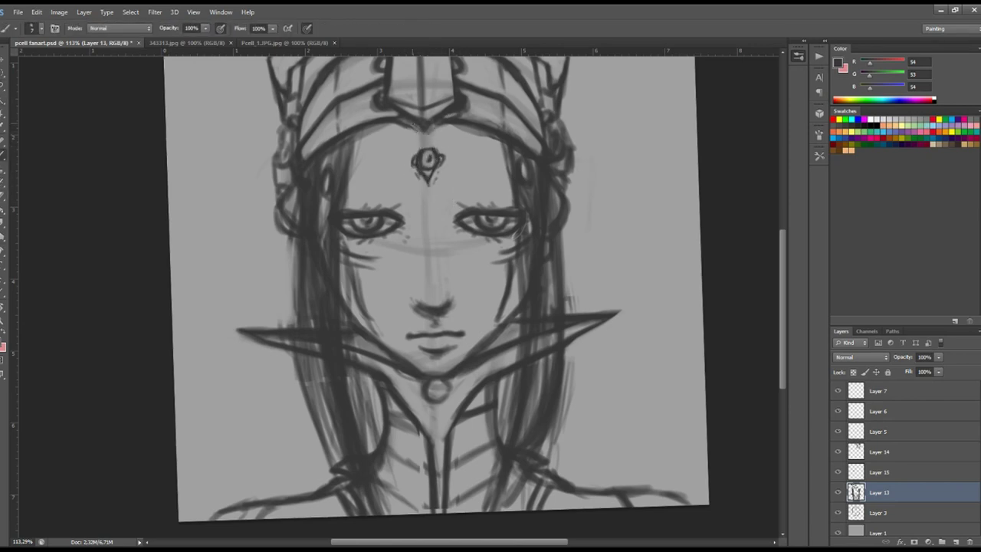
Reset the view upright, fit the canvas, and rework the right collar strokes.
{"action": "key", "text": "r"}
{"action": "key", "text": "Escape"}
{"action": "key", "text": "ctrl+0"}
{"action": "scroll", "coordinate": [494, 309], "scroll_direction": "up", "scroll_amount": 1}
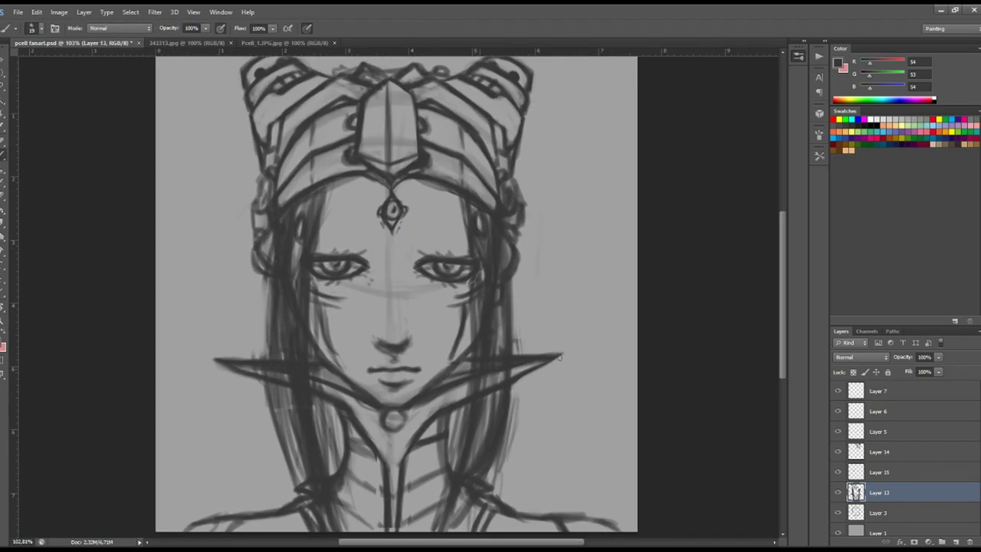
{"action": "key", "text": "e"}
{"action": "left_click_drag", "start_coordinate": [526, 374], "coordinate": [435, 398]}
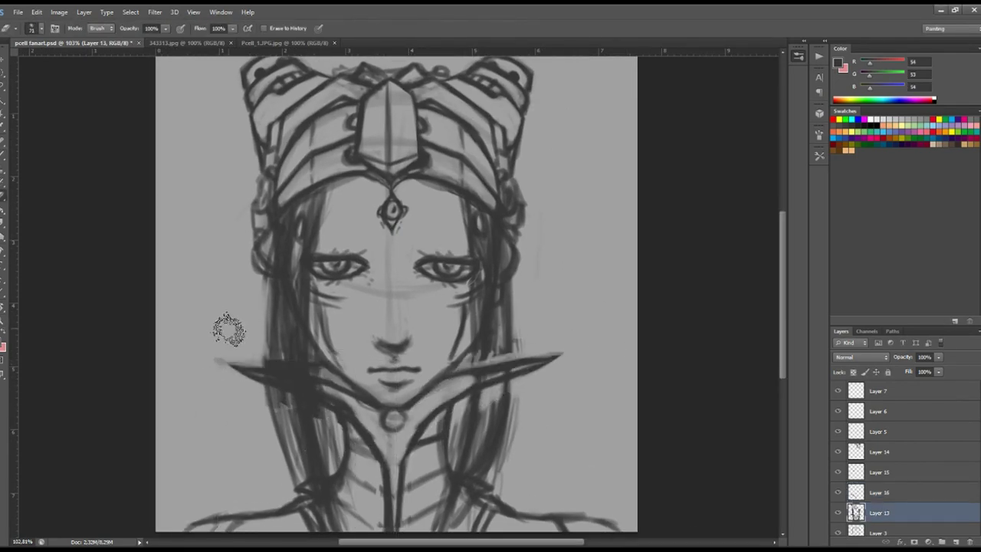
Clean strokes near the left hair and ear, then merge the sketch layers into Layer 5.
{"action": "key", "text": "r"}
{"action": "mouse_move", "coordinate": [225, 328]}
{"action": "left_mouse_down"}
{"action": "mouse_move", "coordinate": [349, 230]}
{"action": "mouse_move", "coordinate": [383, 177]}
{"action": "left_mouse_up"}
{"action": "key", "text": "e"}
{"action": "left_click_drag", "start_coordinate": [433, 127], "coordinate": [336, 278]}
{"action": "key", "text": "b"}
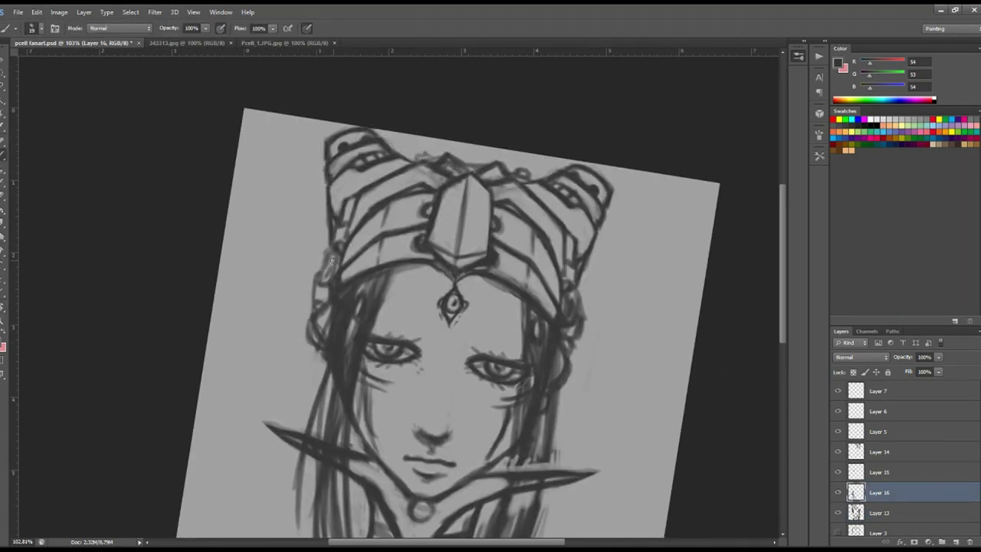
{"action": "left_click", "coordinate": [869, 433], "text": "shift"}
{"action": "key", "text": "ctrl+e"}
Erase stray strokes along the right cheek at a tilted view.
{"action": "key", "text": "Escape"}
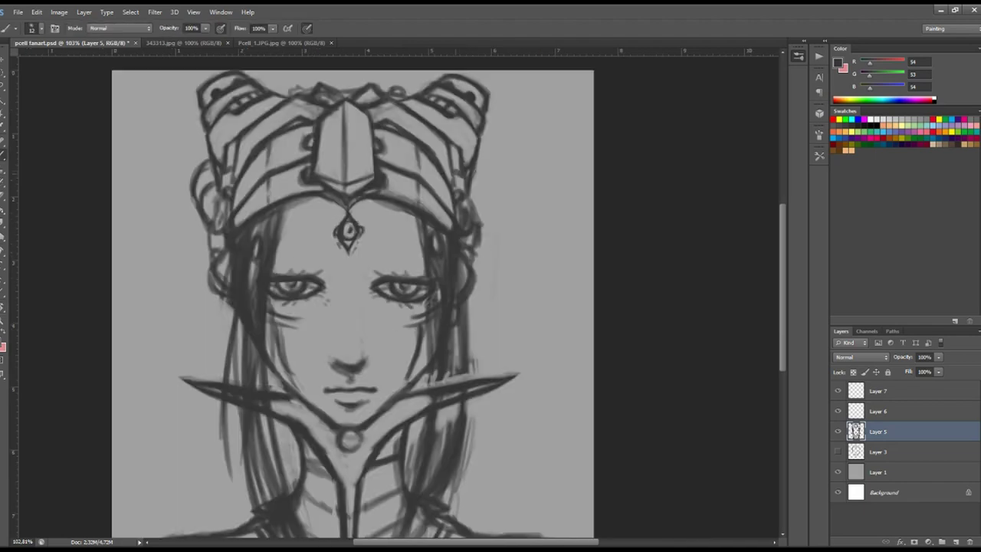
{"action": "left_click_drag", "start_coordinate": [489, 213], "coordinate": [443, 264]}
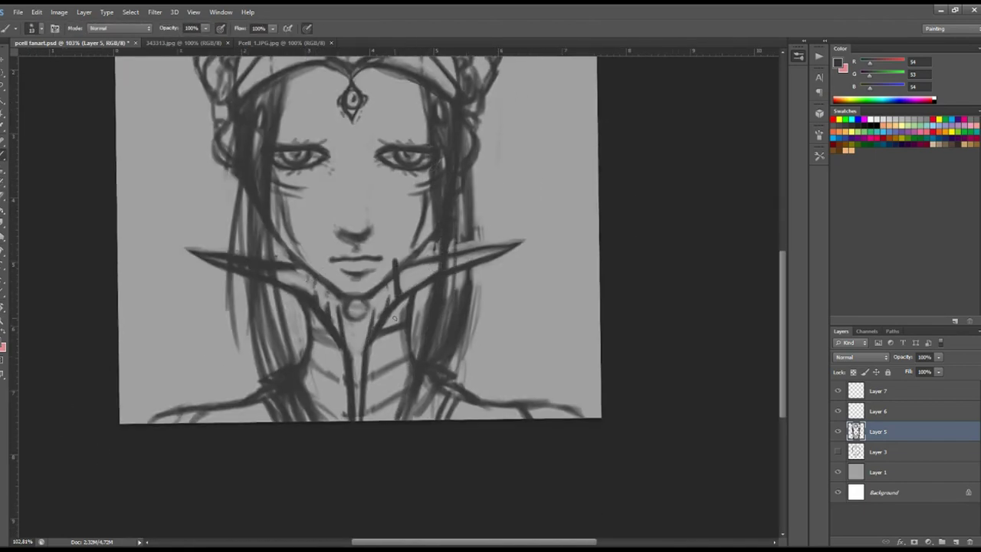
{"action": "key", "text": "e"}
{"action": "left_click_drag", "start_coordinate": [396, 260], "coordinate": [364, 417]}
{"action": "mouse_move", "coordinate": [411, 248]}
{"action": "left_mouse_down"}
{"action": "mouse_move", "coordinate": [278, 207]}
{"action": "mouse_move", "coordinate": [389, 147]}
{"action": "mouse_move", "coordinate": [424, 200]}
{"action": "mouse_move", "coordinate": [429, 253]}
{"action": "left_mouse_up"}
{"action": "key", "text": "b"}
Draw a dark marking down the right cheek on a new layer.
{"action": "key", "text": "e"}
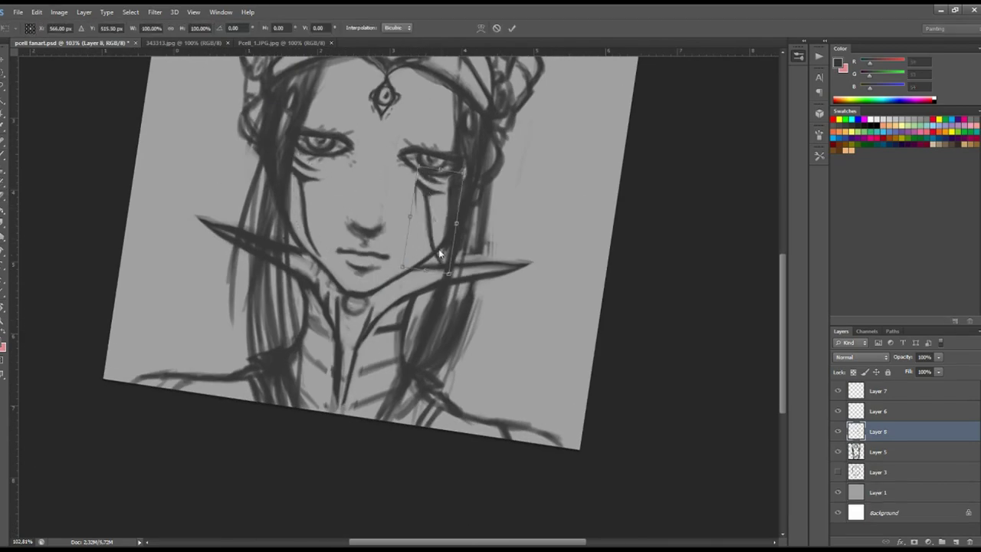
{"action": "key", "text": "Escape"}
{"action": "left_click_drag", "start_coordinate": [406, 191], "coordinate": [406, 268]}
{"action": "key", "text": "r"}
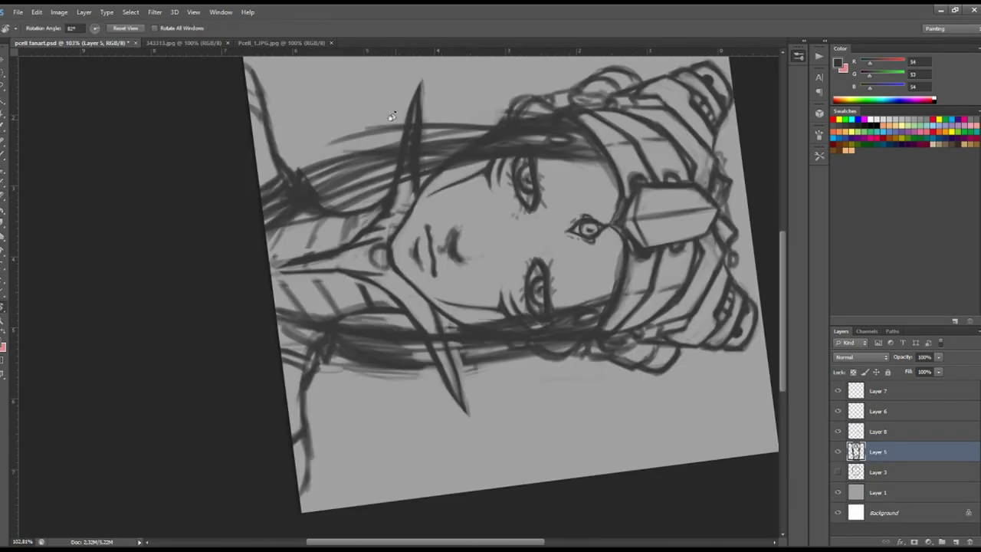
{"action": "left_click_drag", "start_coordinate": [353, 230], "coordinate": [344, 245]}
{"action": "key", "text": "Escape"}
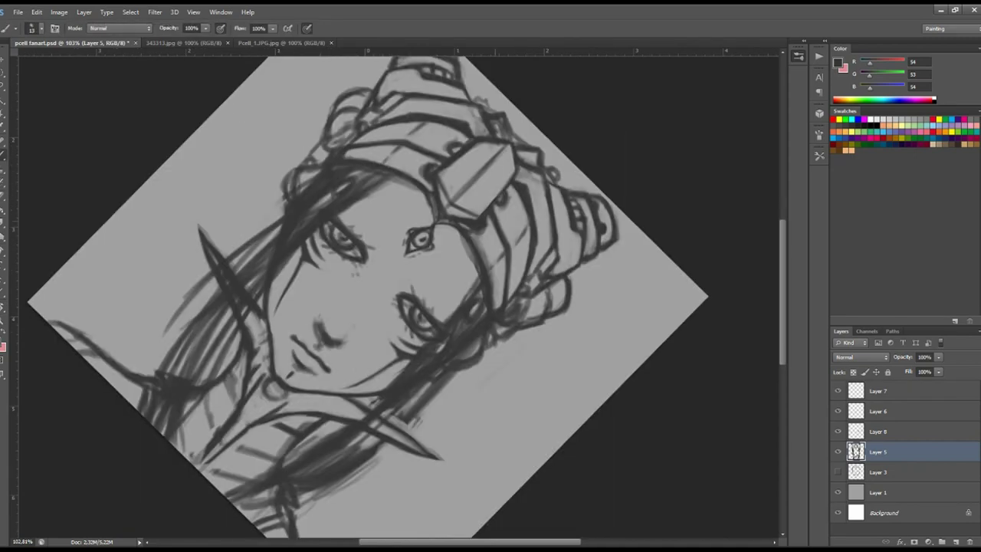
{"action": "left_click_drag", "start_coordinate": [385, 113], "coordinate": [329, 162]}
{"action": "key", "text": "b"}
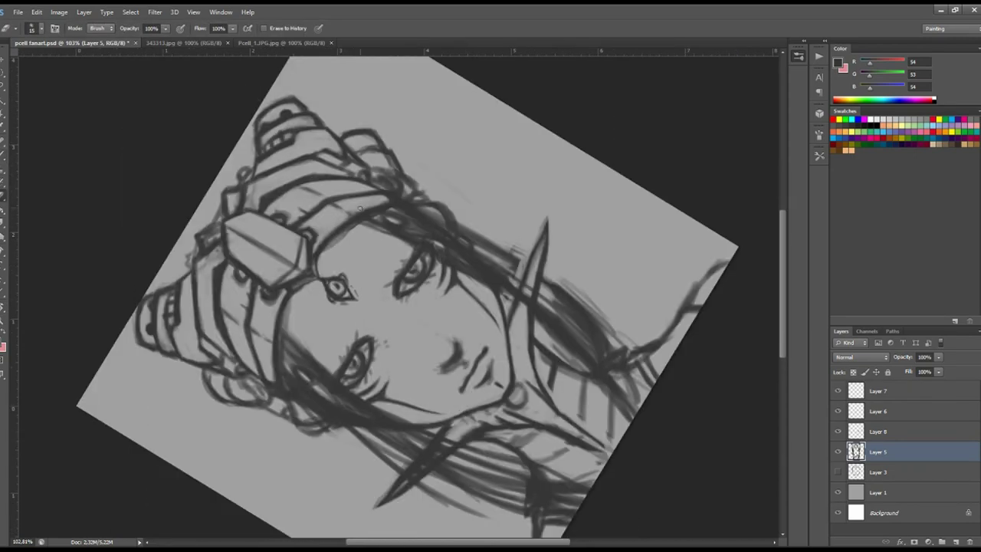
{"action": "mouse_move", "coordinate": [367, 230]}
{"action": "left_mouse_down"}
{"action": "mouse_move", "coordinate": [374, 115]}
{"action": "mouse_move", "coordinate": [306, 135]}
{"action": "left_mouse_up"}
{"action": "key", "text": "b"}
Refine the cheek markings with brush and eraser, turning the canvas to several tilts.
{"action": "key", "text": "e"}
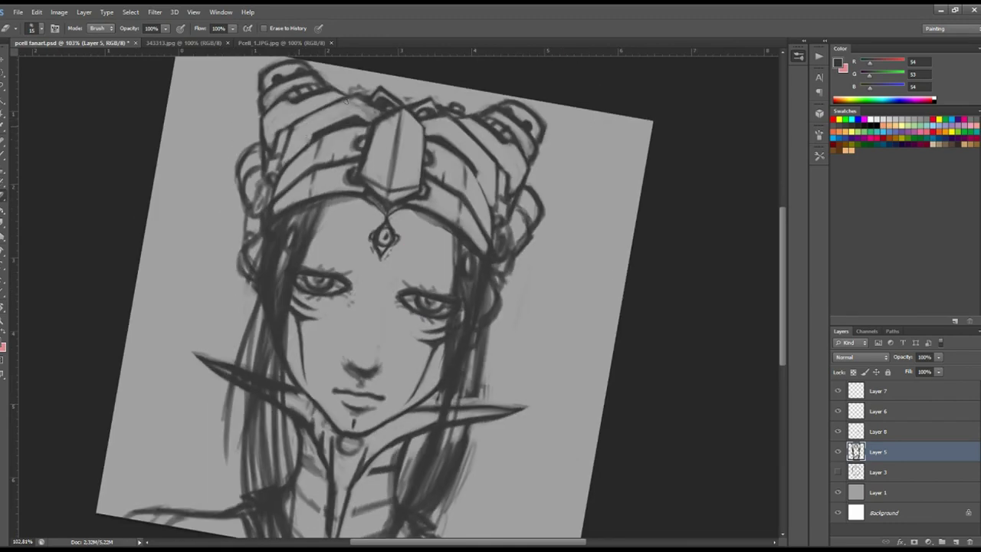
{"action": "left_click_drag", "start_coordinate": [347, 100], "coordinate": [235, 76]}
{"action": "key", "text": "b"}
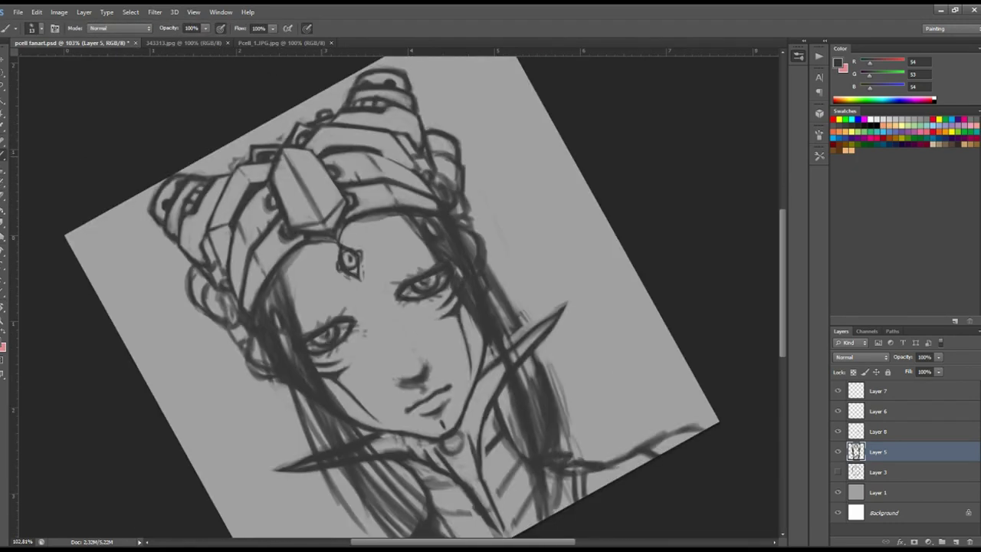
{"action": "key", "text": "e"}
{"action": "left_click_drag", "start_coordinate": [484, 167], "coordinate": [299, 167]}
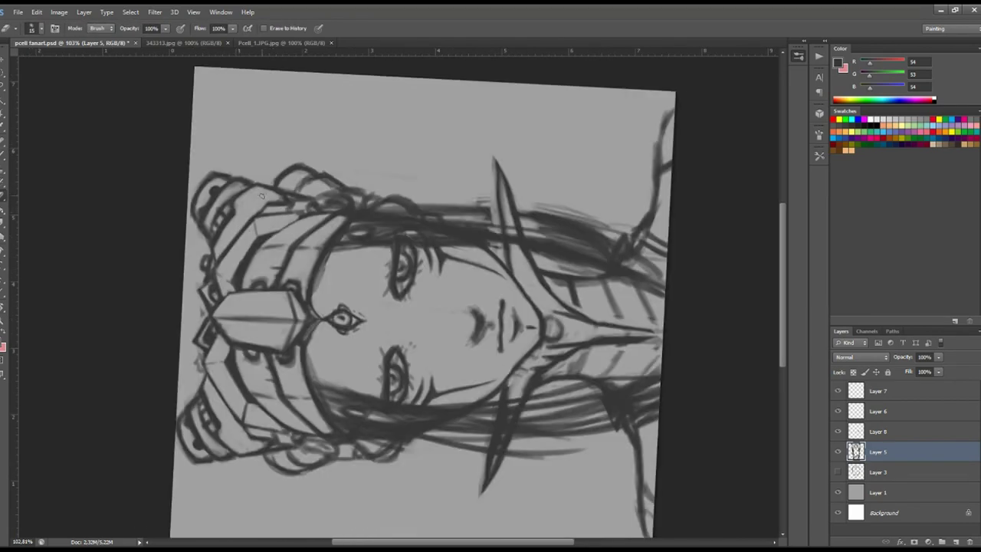
{"action": "left_click_drag", "start_coordinate": [235, 97], "coordinate": [261, 108]}
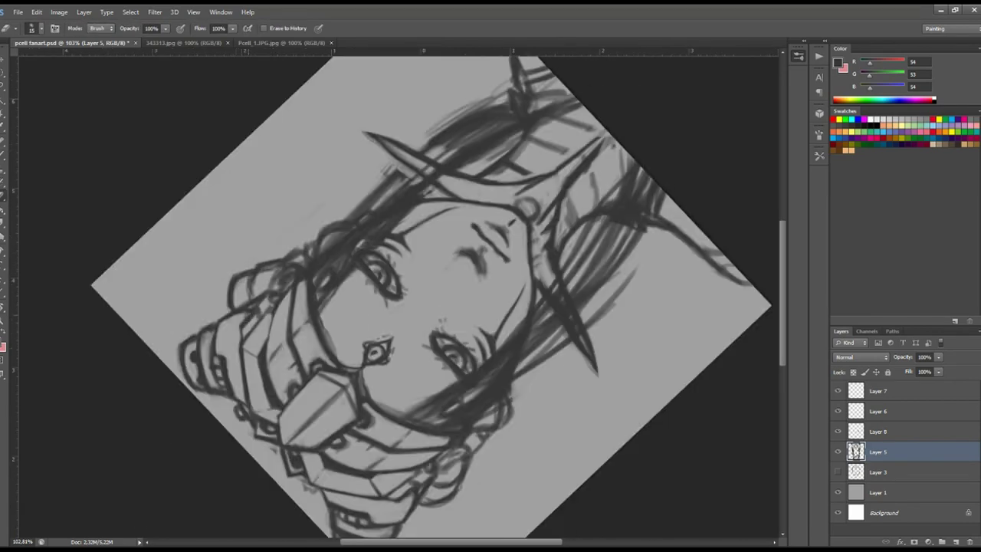
{"action": "key", "text": "b"}
{"action": "left_click_drag", "start_coordinate": [429, 292], "coordinate": [383, 291]}
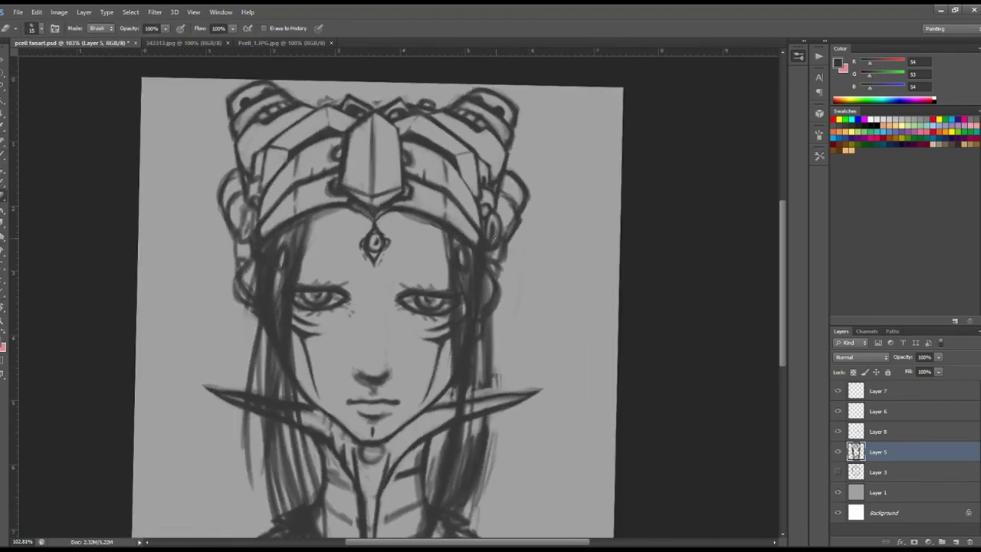
{"action": "left_click_drag", "start_coordinate": [495, 238], "coordinate": [478, 234]}
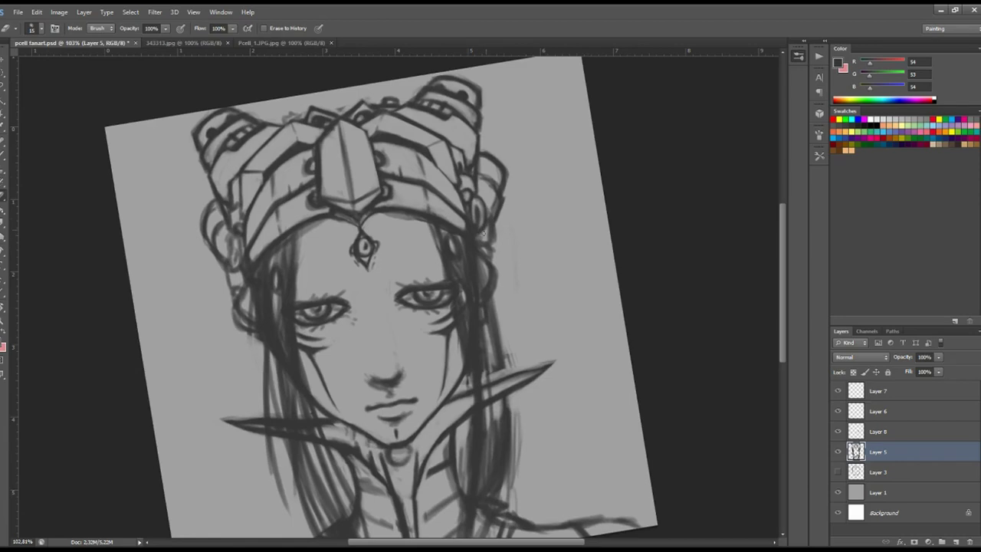
{"action": "left_click_drag", "start_coordinate": [517, 266], "coordinate": [512, 269]}
{"action": "mouse_move", "coordinate": [565, 304]}
{"action": "left_mouse_down"}
{"action": "mouse_move", "coordinate": [515, 299]}
{"action": "mouse_move", "coordinate": [490, 283]}
{"action": "mouse_move", "coordinate": [498, 337]}
{"action": "mouse_move", "coordinate": [555, 194]}
{"action": "mouse_move", "coordinate": [330, 123]}
{"action": "left_mouse_up"}
Restroke the right-side hair, darkening some strands and lightening others.
{"action": "key", "text": "e"}
{"action": "key", "text": "b"}
{"action": "key", "text": "e"}
{"action": "left_click_drag", "start_coordinate": [358, 225], "coordinate": [403, 264]}
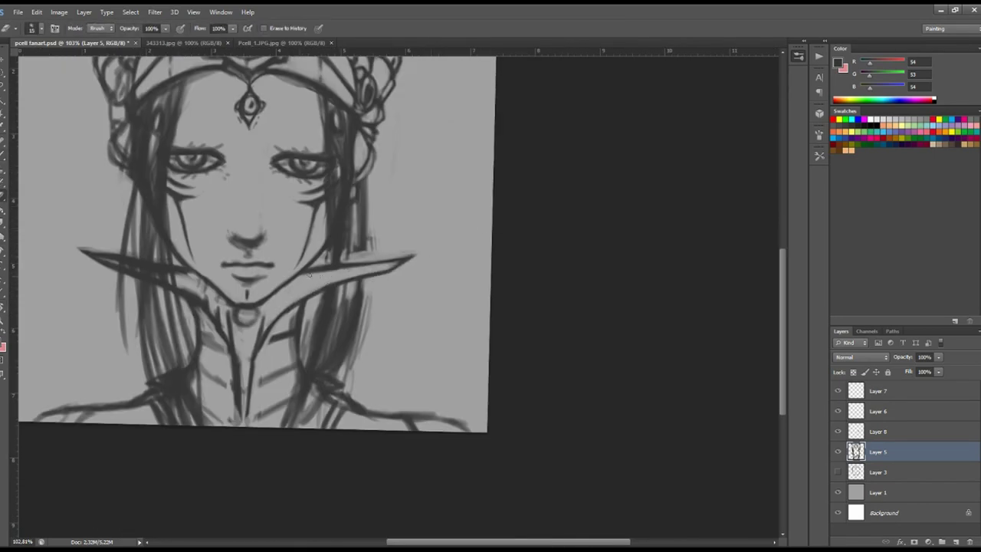
{"action": "mouse_move", "coordinate": [309, 274]}
{"action": "left_mouse_down"}
{"action": "mouse_move", "coordinate": [324, 164]}
{"action": "mouse_move", "coordinate": [370, 237]}
{"action": "left_mouse_up"}
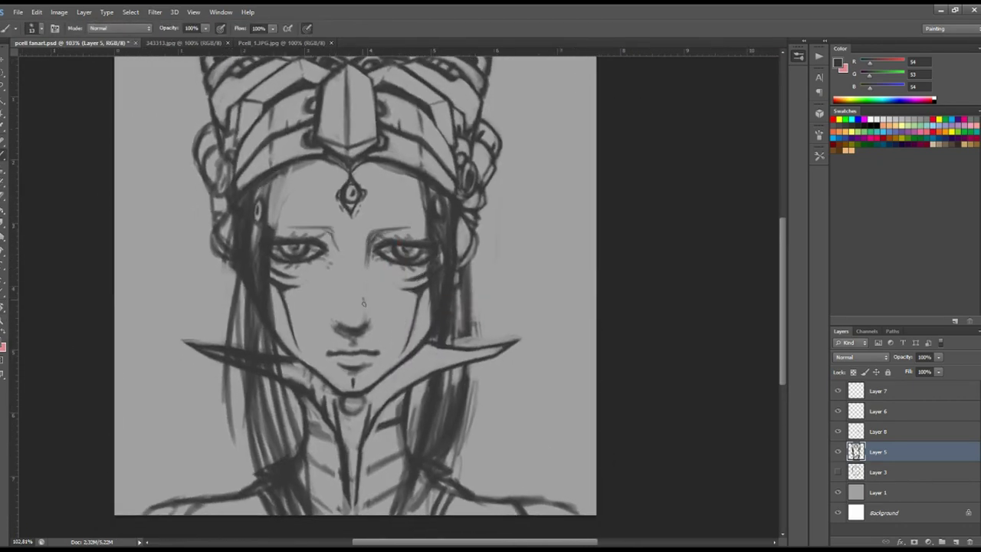
{"action": "key", "text": "e"}
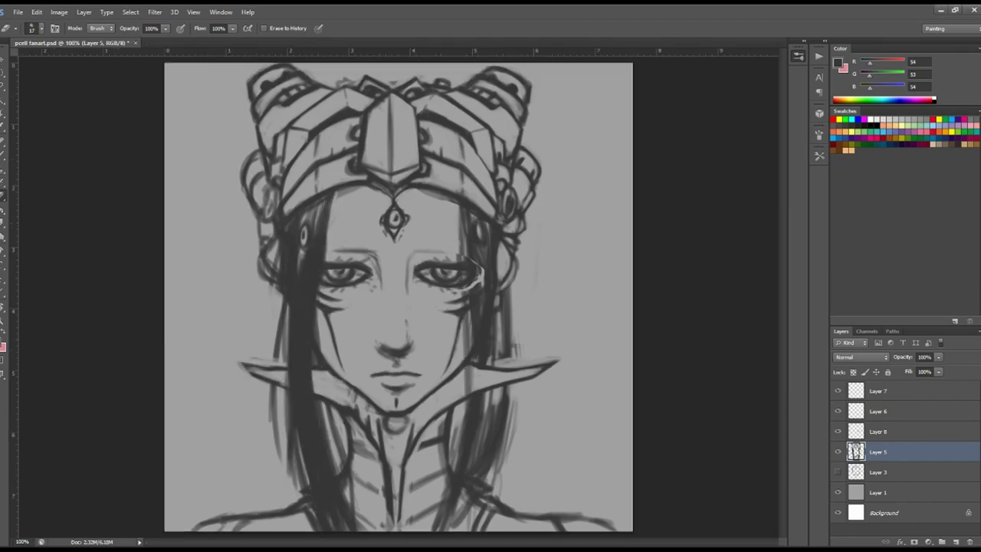
{"action": "left_click_drag", "start_coordinate": [283, 276], "coordinate": [295, 236]}
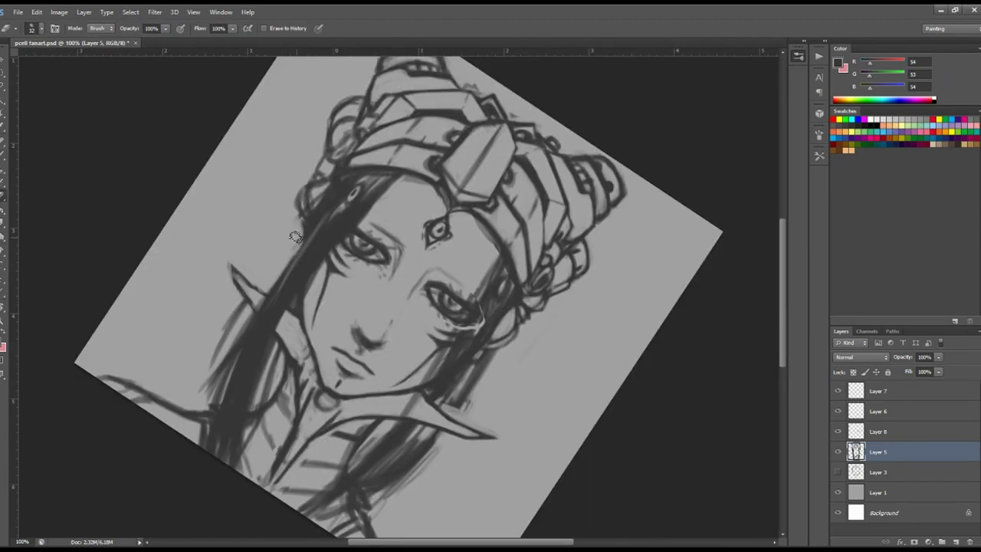
{"action": "left_click_drag", "start_coordinate": [231, 341], "coordinate": [459, 253]}
{"action": "left_click_drag", "start_coordinate": [483, 368], "coordinate": [471, 464]}
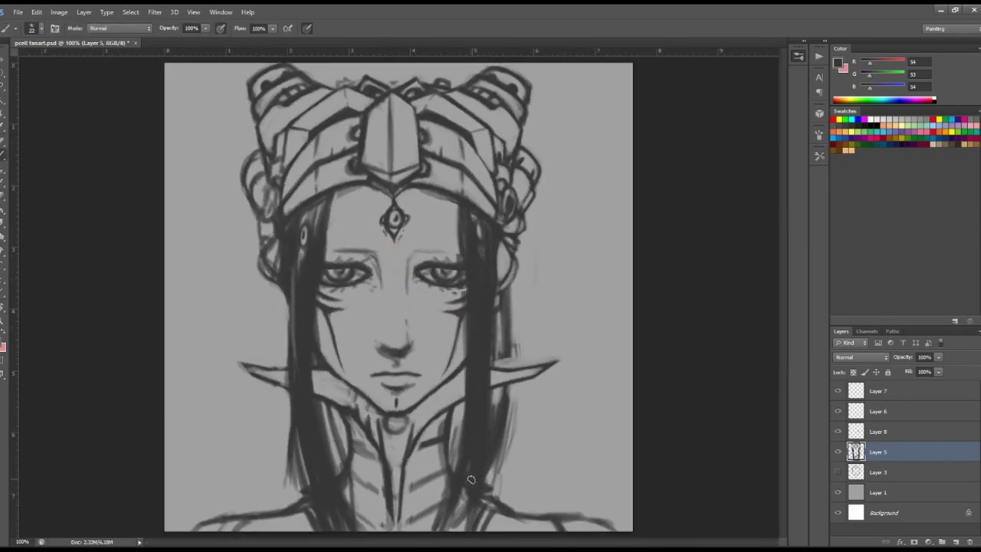
{"action": "left_click_drag", "start_coordinate": [449, 247], "coordinate": [460, 230]}
{"action": "mouse_move", "coordinate": [513, 283]}
{"action": "left_mouse_down"}
{"action": "mouse_move", "coordinate": [506, 364]}
{"action": "mouse_move", "coordinate": [460, 253]}
{"action": "mouse_move", "coordinate": [515, 330]}
{"action": "left_mouse_up"}
{"action": "mouse_move", "coordinate": [460, 253]}
{"action": "left_mouse_down"}
{"action": "mouse_move", "coordinate": [322, 130]}
{"action": "mouse_move", "coordinate": [273, 223]}
{"action": "left_mouse_up"}
{"action": "left_click_drag", "start_coordinate": [603, 429], "coordinate": [222, 521]}
Erase the right eye's iris and pupil and draw a fresh iris zoomed in.
{"action": "key", "text": "r"}
{"action": "left_click_drag", "start_coordinate": [165, 461], "coordinate": [171, 422]}
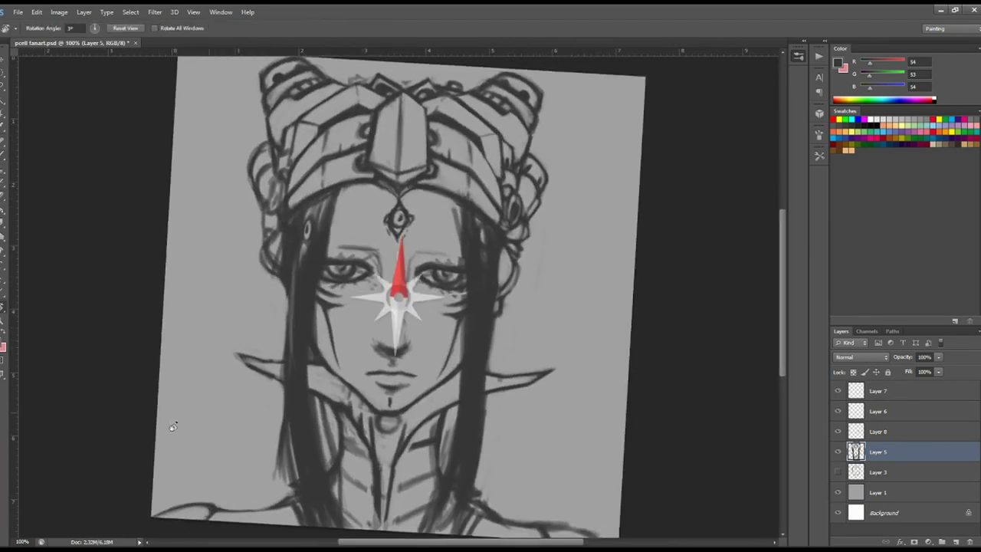
{"action": "left_click_drag", "start_coordinate": [314, 375], "coordinate": [368, 265]}
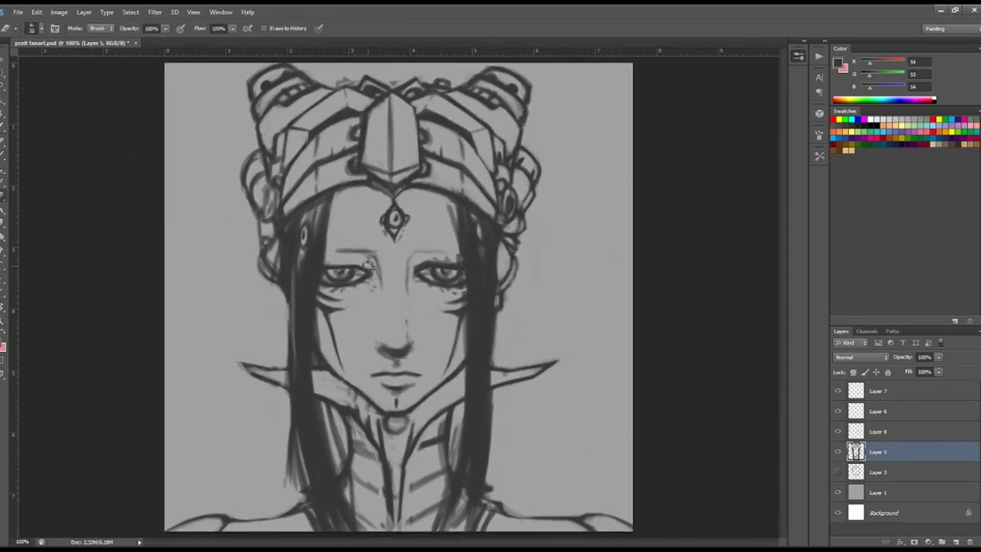
{"action": "key", "text": "b"}
{"action": "mouse_move", "coordinate": [429, 269]}
{"action": "left_mouse_down"}
{"action": "mouse_move", "coordinate": [467, 273]}
{"action": "mouse_move", "coordinate": [423, 284]}
{"action": "mouse_move", "coordinate": [450, 285]}
{"action": "mouse_move", "coordinate": [475, 191]}
{"action": "left_mouse_up"}
{"action": "key", "text": "e"}
{"action": "scroll", "coordinate": [452, 276], "scroll_direction": "up", "scroll_amount": 2}
{"action": "key", "text": "b"}
{"action": "scroll", "coordinate": [459, 260], "scroll_direction": "up", "scroll_amount": 2}
Turn the view sideways and back upright to add hair strands with the brush.
{"action": "key", "text": "e"}
{"action": "key", "text": "b"}
{"action": "key", "text": "r"}
{"action": "key", "text": "Escape"}
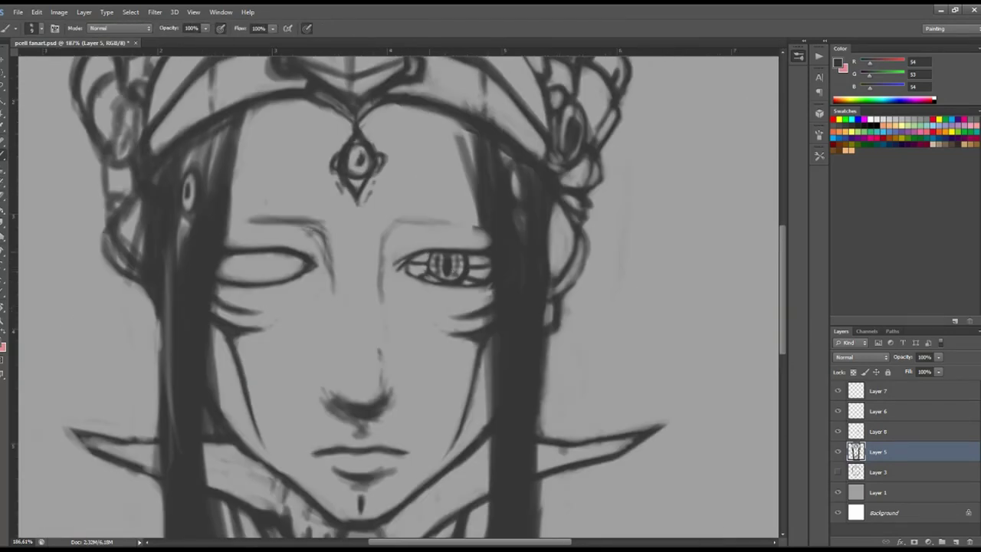
{"action": "key", "text": "e"}
{"action": "key", "text": "r"}
{"action": "left_click_drag", "start_coordinate": [429, 260], "coordinate": [383, 225]}
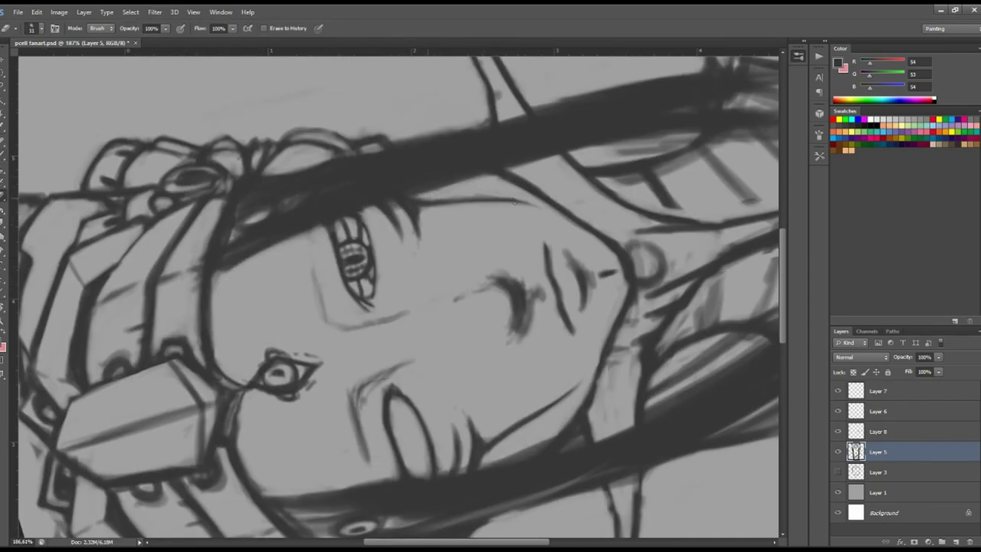
{"action": "key", "text": "Escape"}
{"action": "key", "text": "b"}
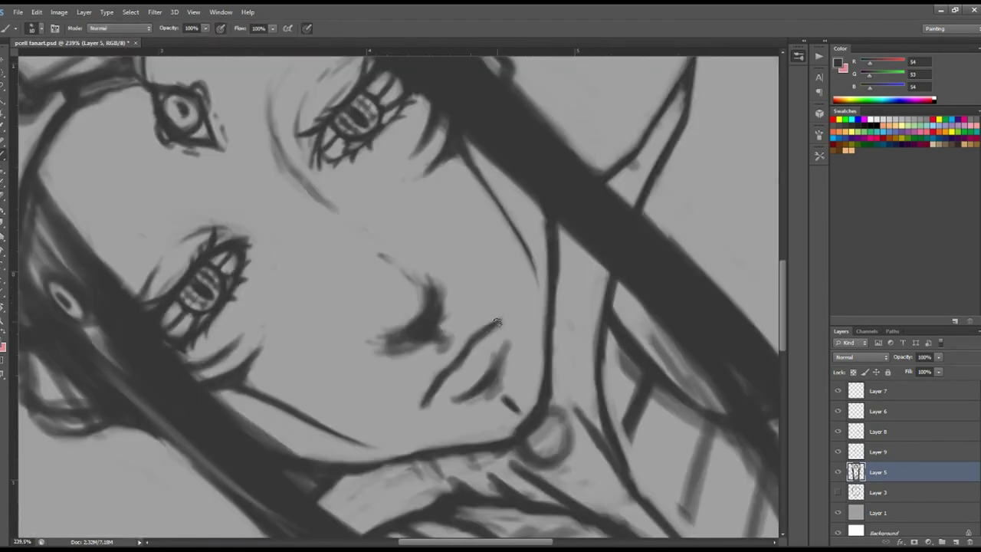
Zoom out to the full face and paint short dark lines on the neck.
{"action": "key", "text": "r"}
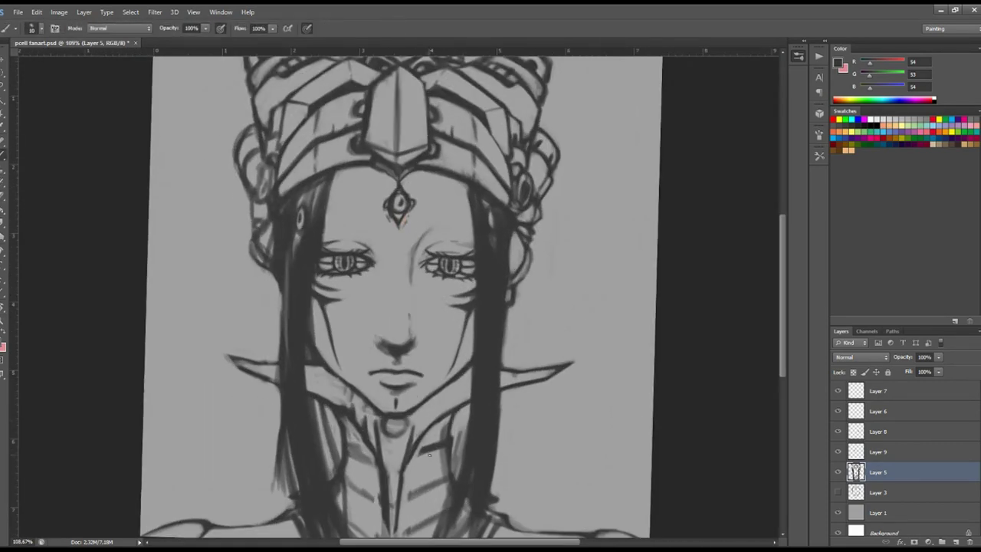
{"action": "mouse_move", "coordinate": [457, 388]}
{"action": "left_mouse_down"}
{"action": "mouse_move", "coordinate": [291, 96]}
{"action": "mouse_move", "coordinate": [425, 293]}
{"action": "left_mouse_up"}
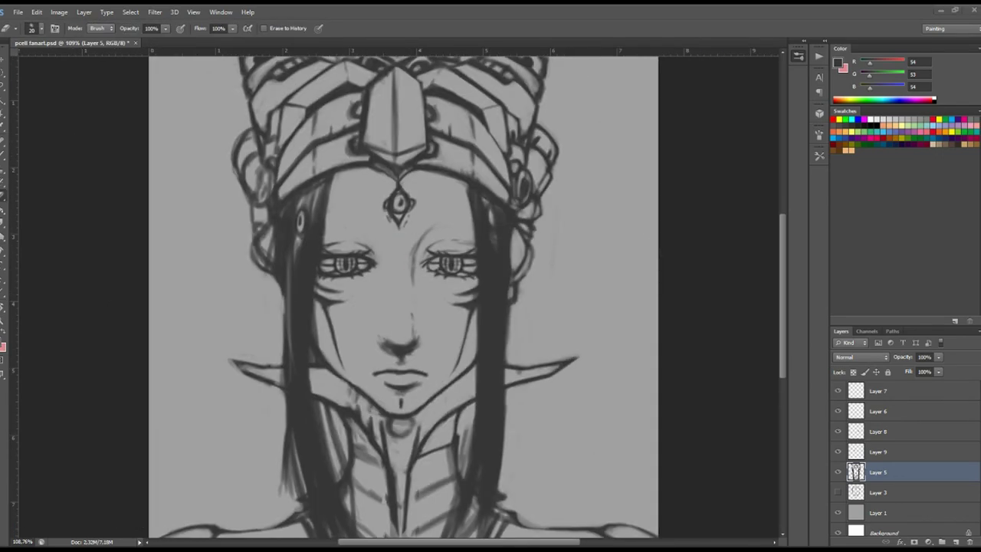
{"action": "key", "text": "z"}
{"action": "left_click_drag", "start_coordinate": [583, 333], "coordinate": [564, 333]}
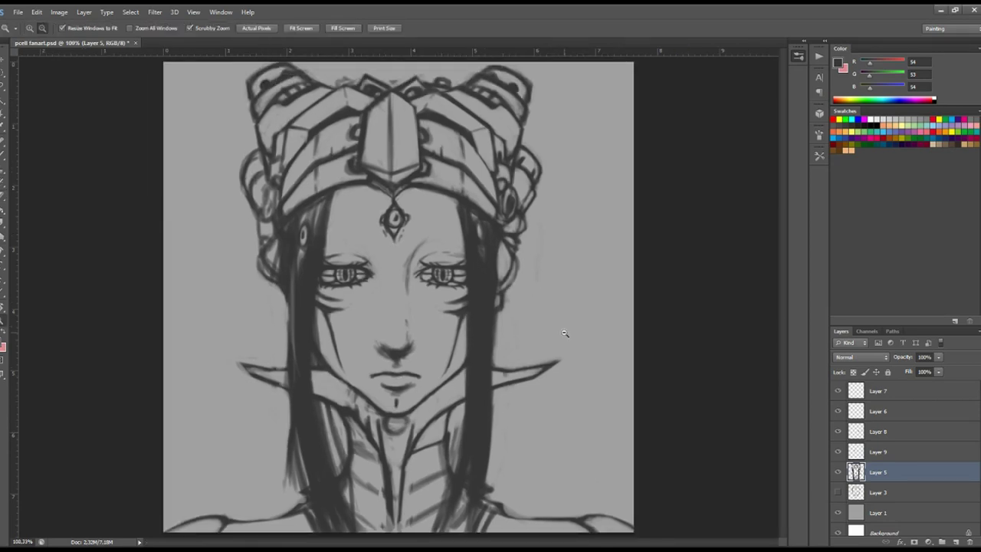
{"action": "key", "text": "b"}
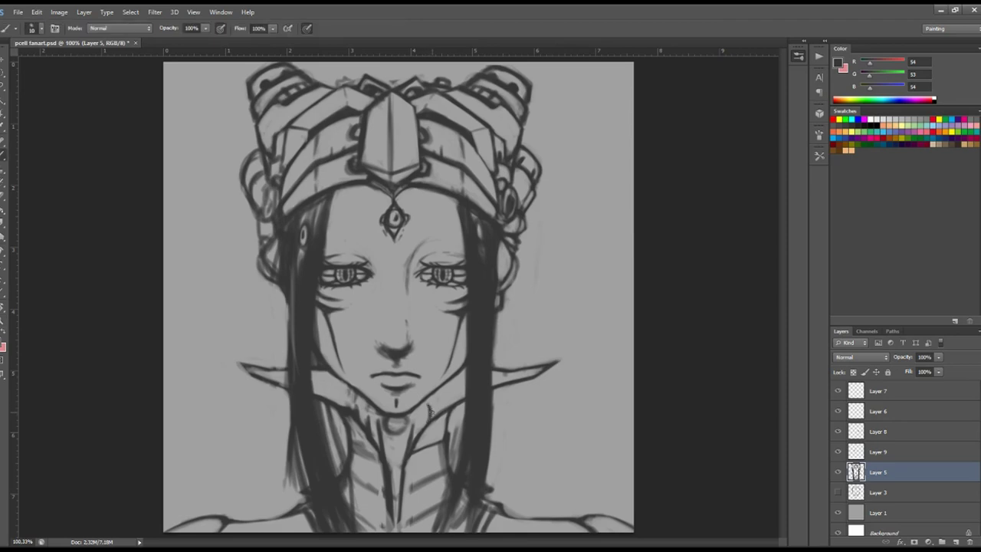
{"action": "left_click_drag", "start_coordinate": [427, 423], "coordinate": [438, 400]}
{"action": "key", "text": "b"}
{"action": "mouse_move", "coordinate": [359, 422]}
{"action": "left_mouse_down"}
{"action": "mouse_move", "coordinate": [420, 189]}
{"action": "mouse_move", "coordinate": [360, 153]}
{"action": "mouse_move", "coordinate": [429, 184]}
{"action": "left_mouse_up"}
Tidy the neck and collar lines with the eraser at a tilted, zoomed-out view.
{"action": "key", "text": "r"}
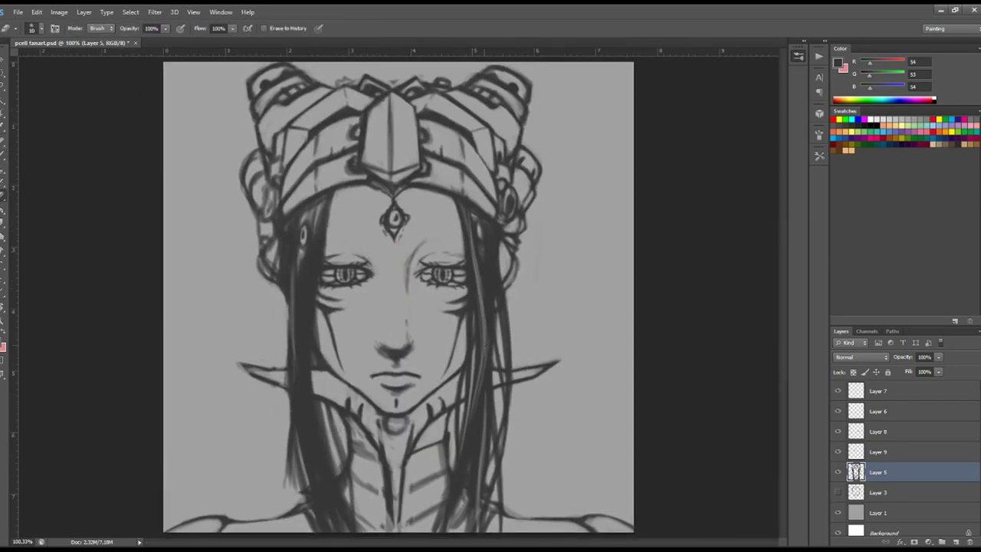
{"action": "mouse_move", "coordinate": [485, 344]}
{"action": "left_mouse_down"}
{"action": "mouse_move", "coordinate": [405, 131]}
{"action": "mouse_move", "coordinate": [184, 302]}
{"action": "left_mouse_up"}
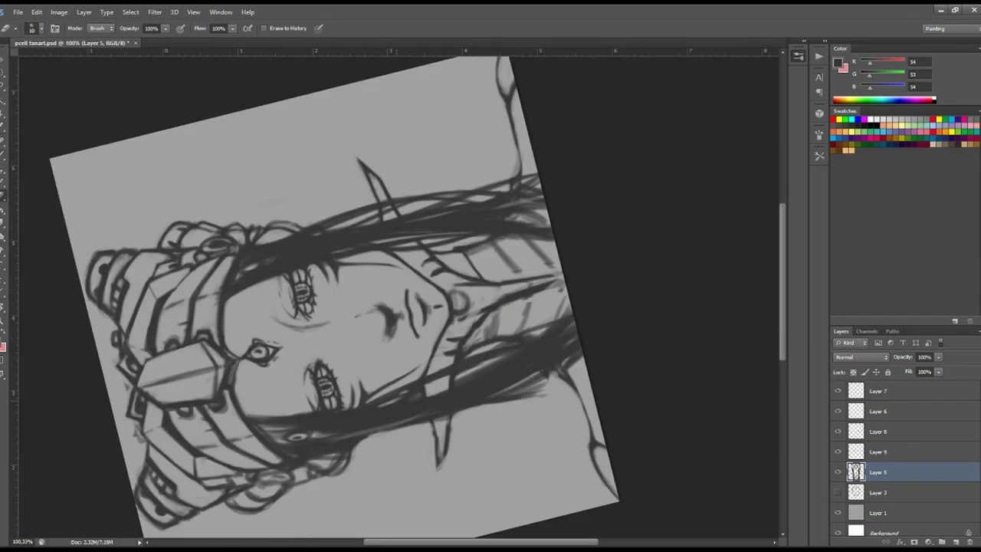
{"action": "key", "text": "Escape"}
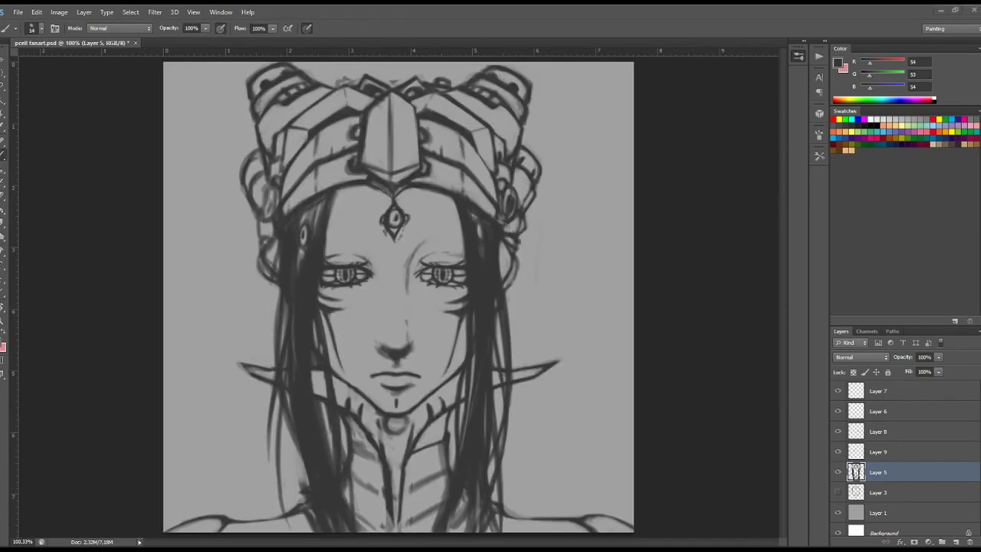
{"action": "key", "text": "ctrl+minus"}
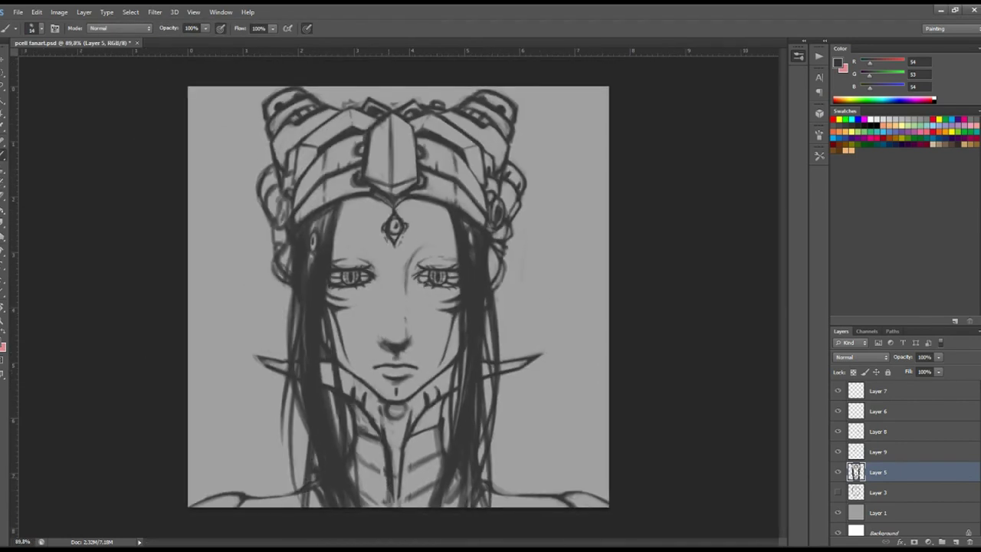
{"action": "key", "text": "e"}
{"action": "mouse_move", "coordinate": [394, 491]}
{"action": "left_mouse_down"}
{"action": "mouse_move", "coordinate": [529, 285]}
{"action": "mouse_move", "coordinate": [705, 245]}
{"action": "left_mouse_up"}
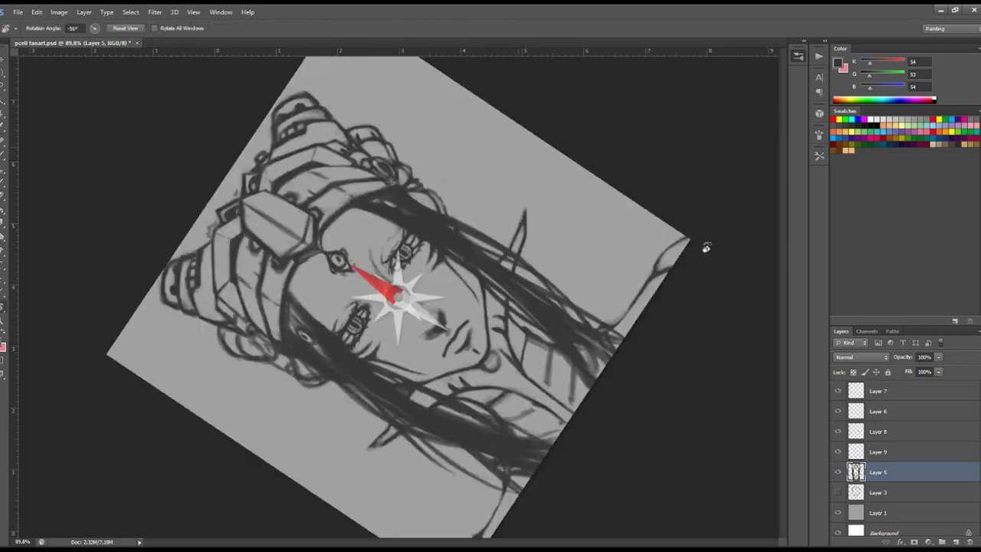
{"action": "key", "text": "Escape"}
Merge Layers 8, 9 and 5, and add a new empty layer above Layer 8.
{"action": "key", "text": "b"}
{"action": "key", "text": "e"}
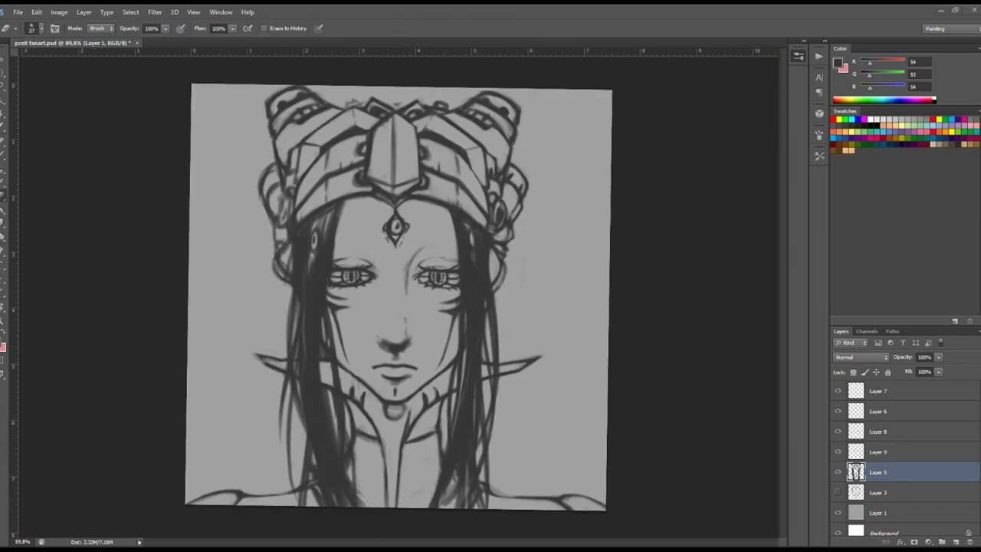
{"action": "key", "text": "b"}
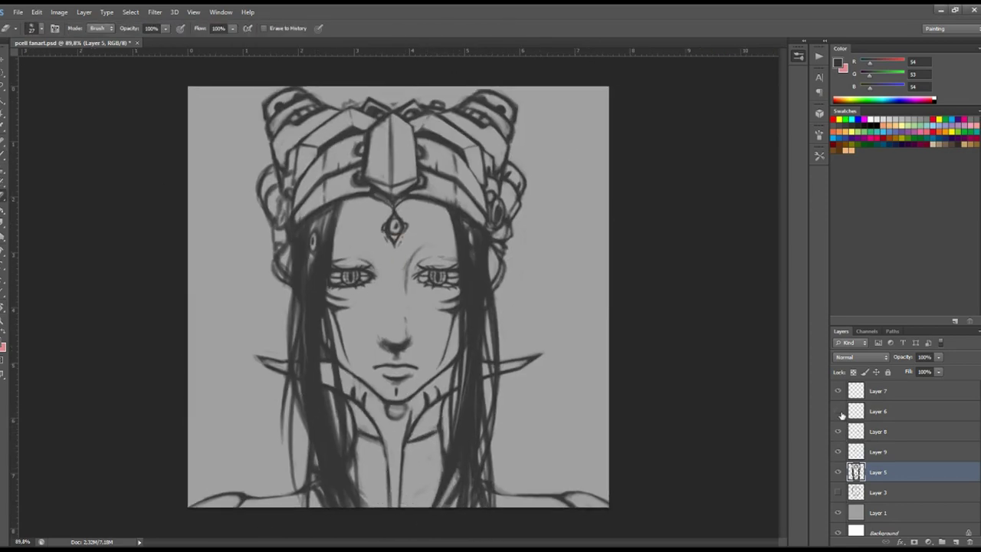
{"action": "key", "text": "ctrl+e"}
{"action": "key", "text": "e"}
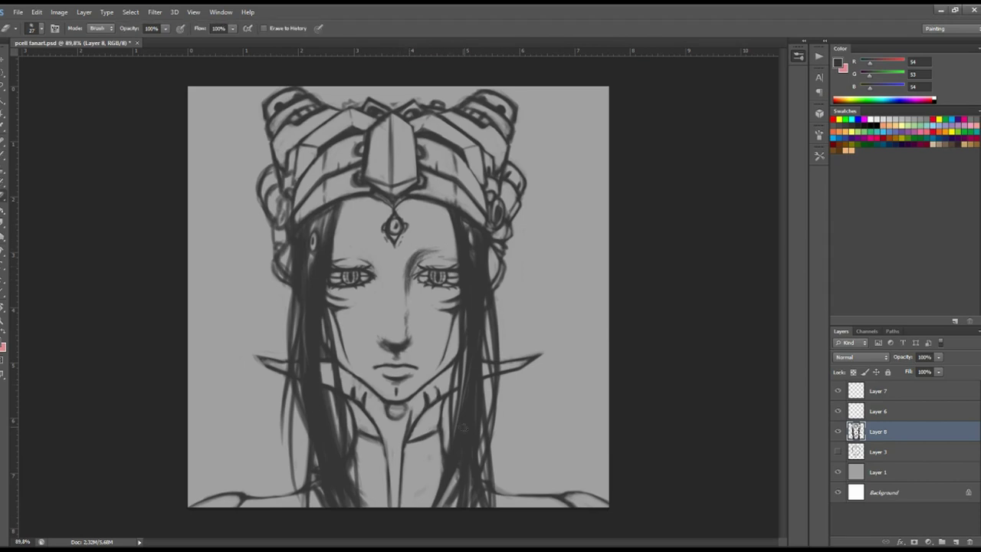
{"action": "key", "text": "ctrl+shift+alt+n"}
{"action": "key", "text": "b"}
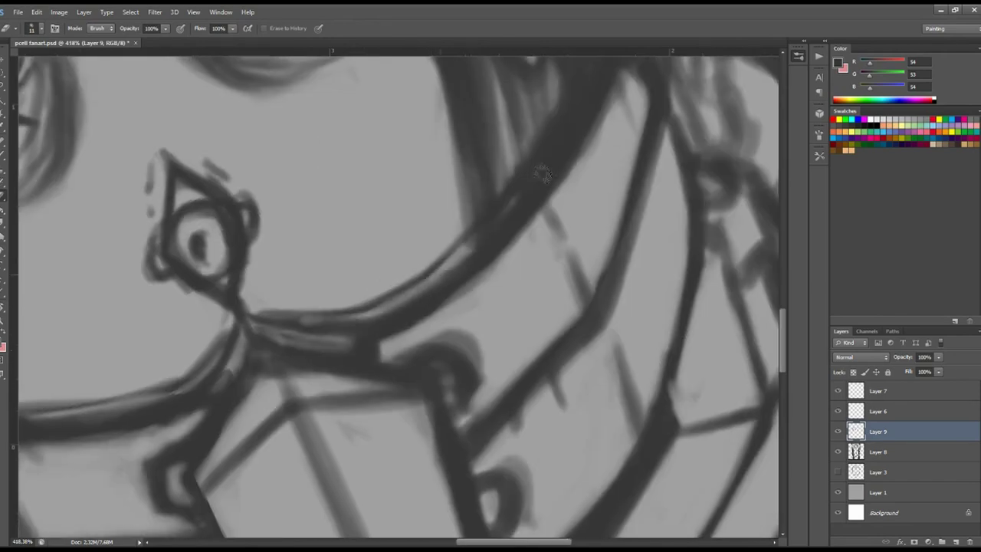
Erase stray headdress strokes, move the line art to the top, and shape the black collar fill.
{"action": "key", "text": "alt+bracketleft"}
{"action": "key", "text": "e"}
{"action": "left_click_drag", "start_coordinate": [325, 234], "coordinate": [207, 434]}
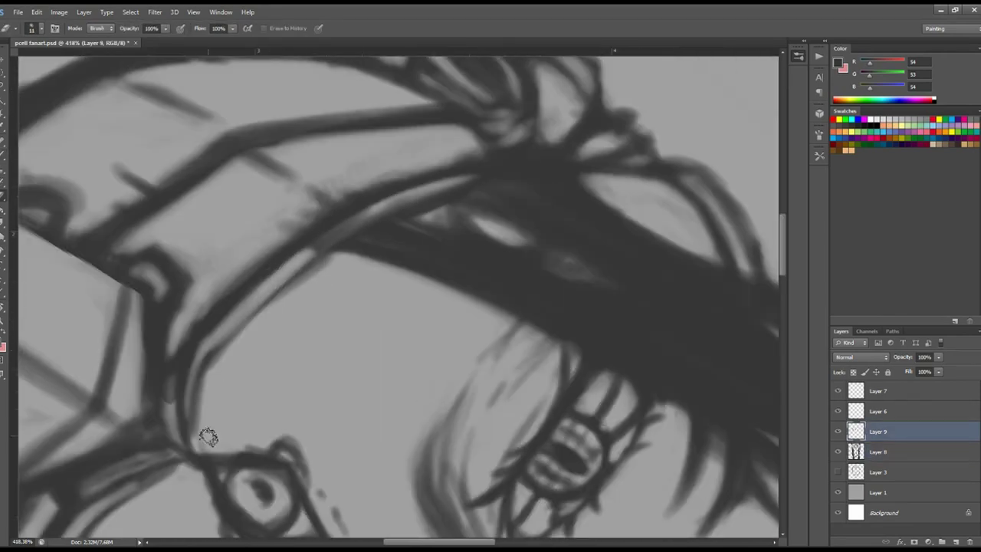
{"action": "scroll", "coordinate": [208, 434], "scroll_direction": "down", "scroll_amount": 3}
{"action": "mouse_move", "coordinate": [305, 153]}
{"action": "left_mouse_down"}
{"action": "mouse_move", "coordinate": [420, 343]}
{"action": "mouse_move", "coordinate": [314, 239]}
{"action": "mouse_move", "coordinate": [466, 295]}
{"action": "left_mouse_up"}
{"action": "key", "text": "b"}
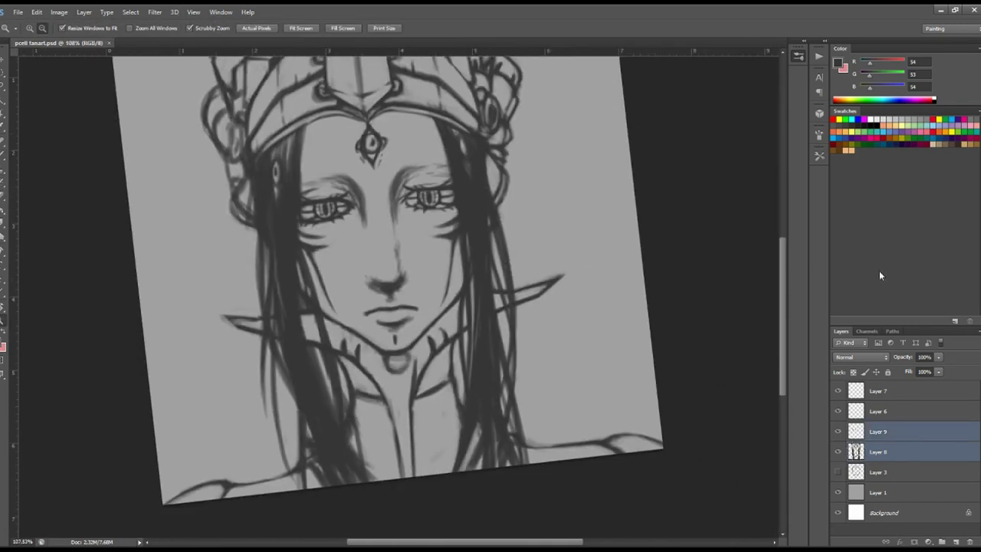
{"action": "mouse_move", "coordinate": [426, 355]}
{"action": "left_mouse_down"}
{"action": "mouse_move", "coordinate": [383, 429]}
{"action": "mouse_move", "coordinate": [398, 291]}
{"action": "left_mouse_up"}
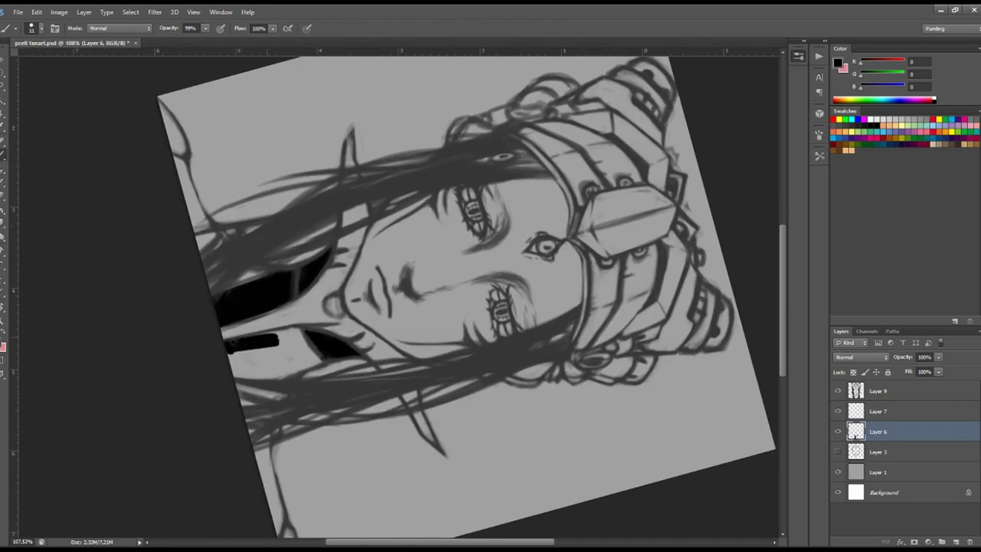
{"action": "mouse_move", "coordinate": [580, 265]}
{"action": "left_mouse_down"}
{"action": "mouse_move", "coordinate": [429, 377]}
{"action": "mouse_move", "coordinate": [406, 483]}
{"action": "left_mouse_up"}
Fill the elf's collar area on Layer 6 with black brush strokes.
{"action": "key", "text": "e"}
{"action": "key", "text": "b"}
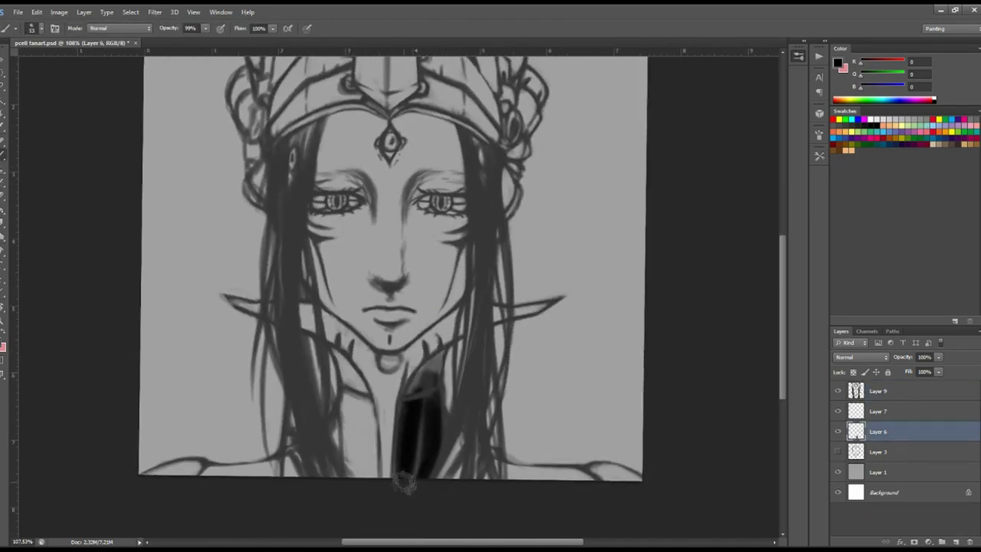
{"action": "mouse_move", "coordinate": [429, 414]}
{"action": "left_mouse_down"}
{"action": "mouse_move", "coordinate": [361, 459]}
{"action": "mouse_move", "coordinate": [369, 357]}
{"action": "left_mouse_up"}
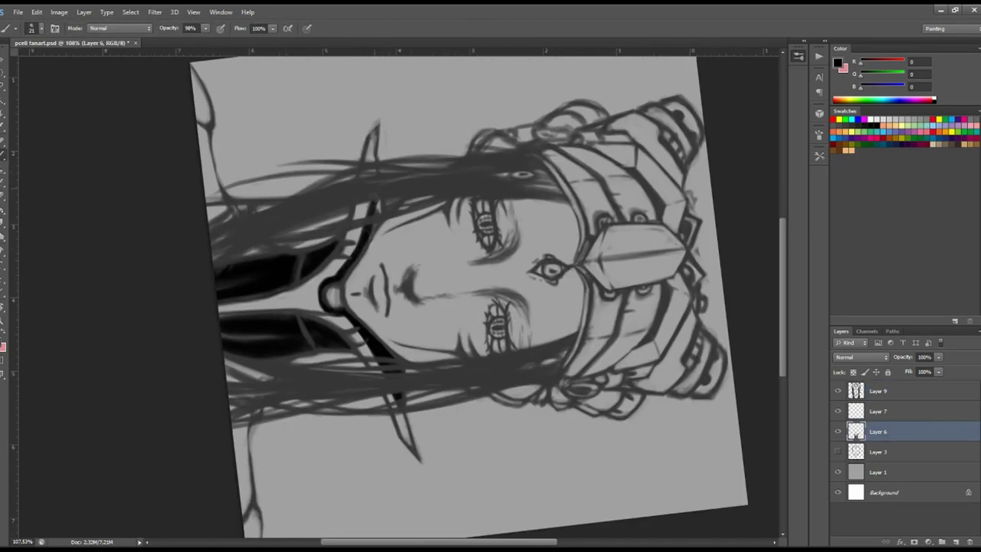
{"action": "left_click_drag", "start_coordinate": [460, 321], "coordinate": [322, 230]}
{"action": "mouse_move", "coordinate": [452, 337]}
{"action": "left_mouse_down"}
{"action": "mouse_move", "coordinate": [389, 373]}
{"action": "mouse_move", "coordinate": [217, 181]}
{"action": "mouse_move", "coordinate": [230, 261]}
{"action": "left_mouse_up"}
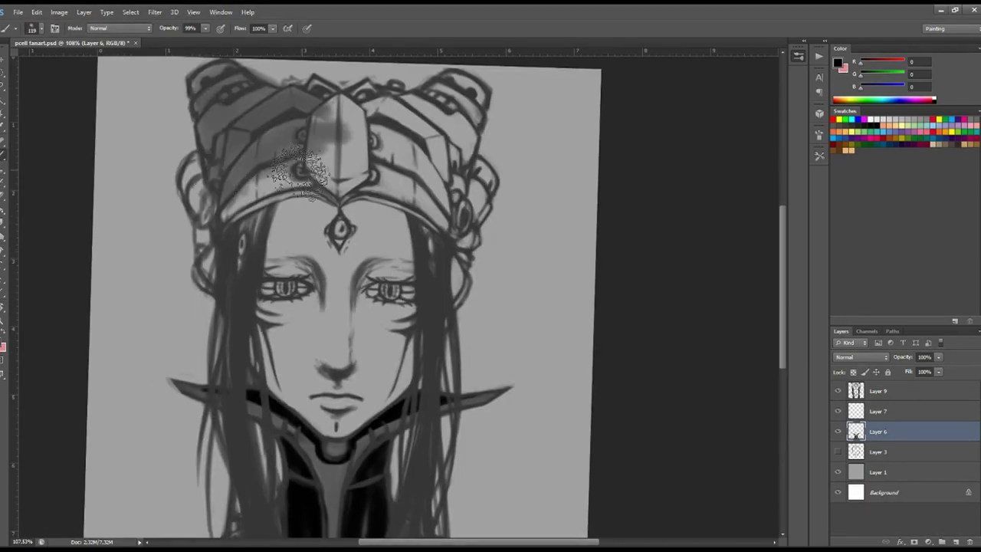
Shade the headdress with darker grey strokes.
{"action": "left_click_drag", "start_coordinate": [321, 153], "coordinate": [414, 100]}
{"action": "key", "text": "ctrl+z"}
{"action": "key", "text": "ctrl+z"}
{"action": "left_click_drag", "start_coordinate": [398, 199], "coordinate": [460, 115]}
{"action": "scroll", "coordinate": [178, 412], "scroll_direction": "down", "scroll_amount": 5}
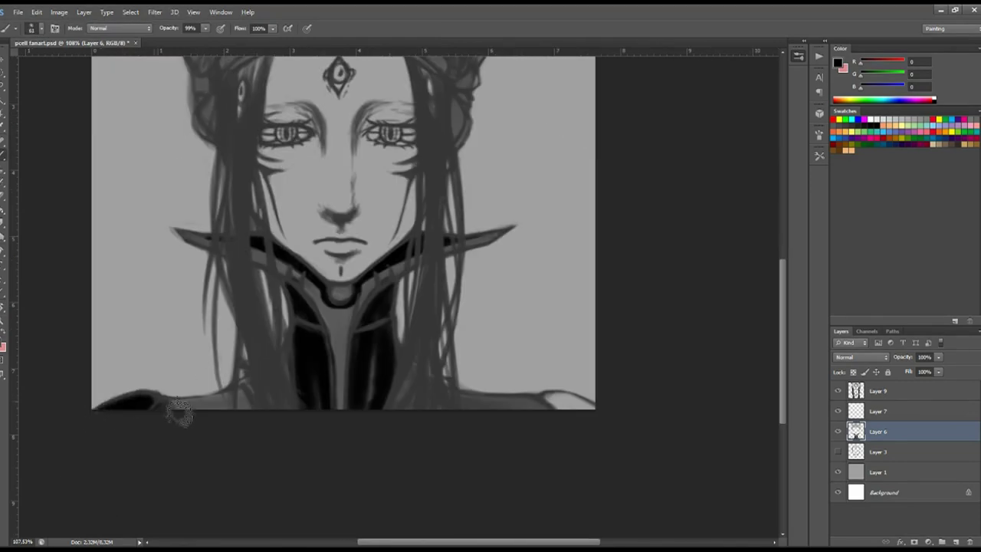
Paint the shoulders black from a tilted canvas view.
{"action": "mouse_move", "coordinate": [198, 391]}
{"action": "left_mouse_down"}
{"action": "mouse_move", "coordinate": [498, 374]}
{"action": "mouse_move", "coordinate": [378, 322]}
{"action": "left_mouse_up"}
{"action": "key", "text": "e"}
{"action": "key", "text": "b"}
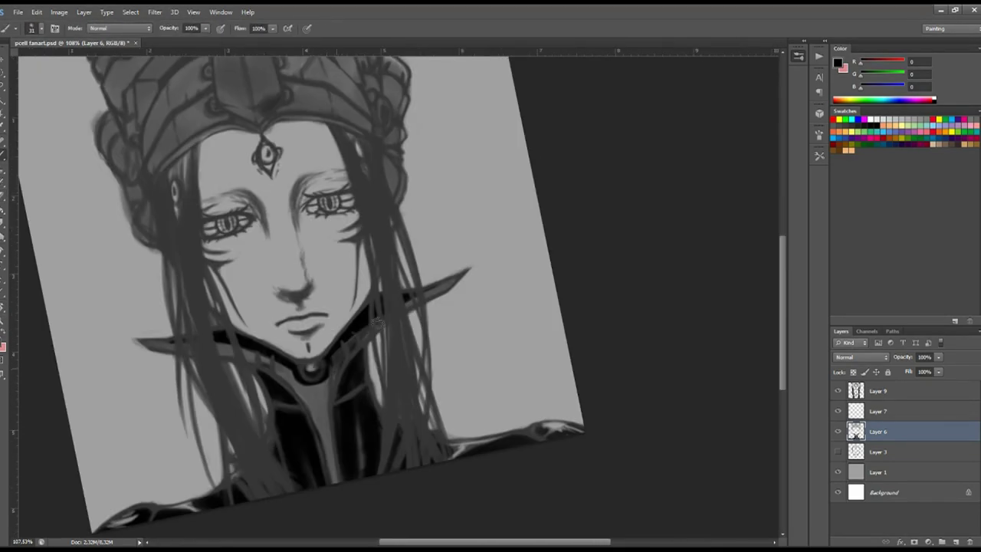
{"action": "mouse_move", "coordinate": [332, 371]}
{"action": "left_mouse_down"}
{"action": "mouse_move", "coordinate": [429, 322]}
{"action": "mouse_move", "coordinate": [361, 230]}
{"action": "left_mouse_up"}
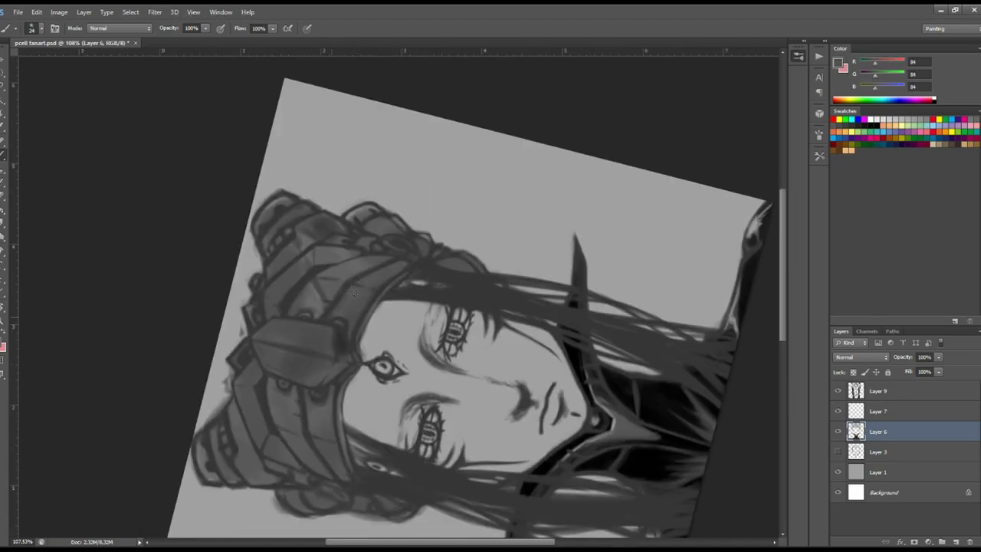
Shade the headdress plates with grey tones and highlights from several rotated view angles.
{"action": "mouse_move", "coordinate": [360, 230]}
{"action": "left_mouse_down"}
{"action": "mouse_move", "coordinate": [219, 212]}
{"action": "mouse_move", "coordinate": [364, 106]}
{"action": "mouse_move", "coordinate": [478, 318]}
{"action": "mouse_move", "coordinate": [332, 272]}
{"action": "mouse_move", "coordinate": [415, 238]}
{"action": "mouse_move", "coordinate": [420, 251]}
{"action": "mouse_move", "coordinate": [304, 266]}
{"action": "left_mouse_up"}
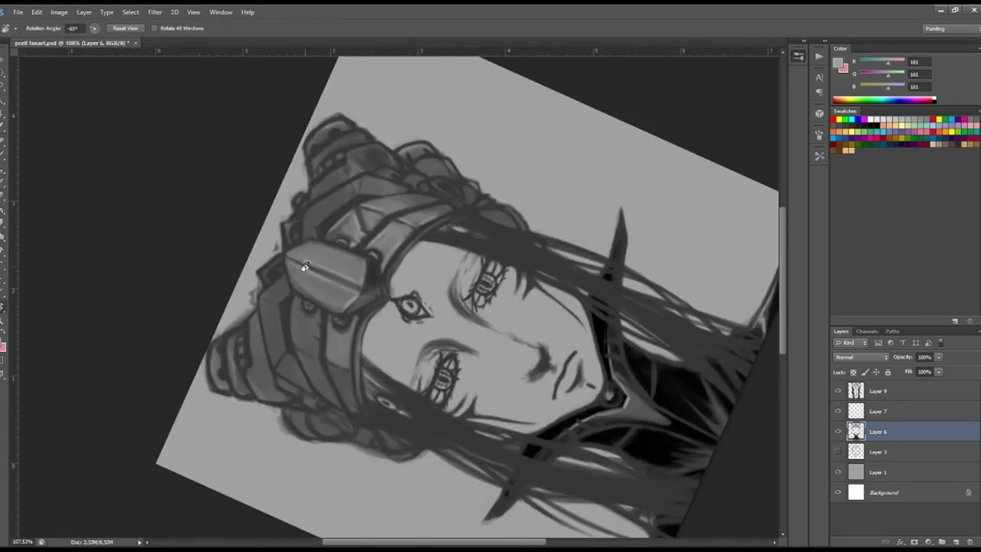
{"action": "mouse_move", "coordinate": [304, 266]}
{"action": "left_mouse_down"}
{"action": "mouse_move", "coordinate": [467, 209]}
{"action": "mouse_move", "coordinate": [436, 244]}
{"action": "mouse_move", "coordinate": [333, 263]}
{"action": "left_mouse_up"}
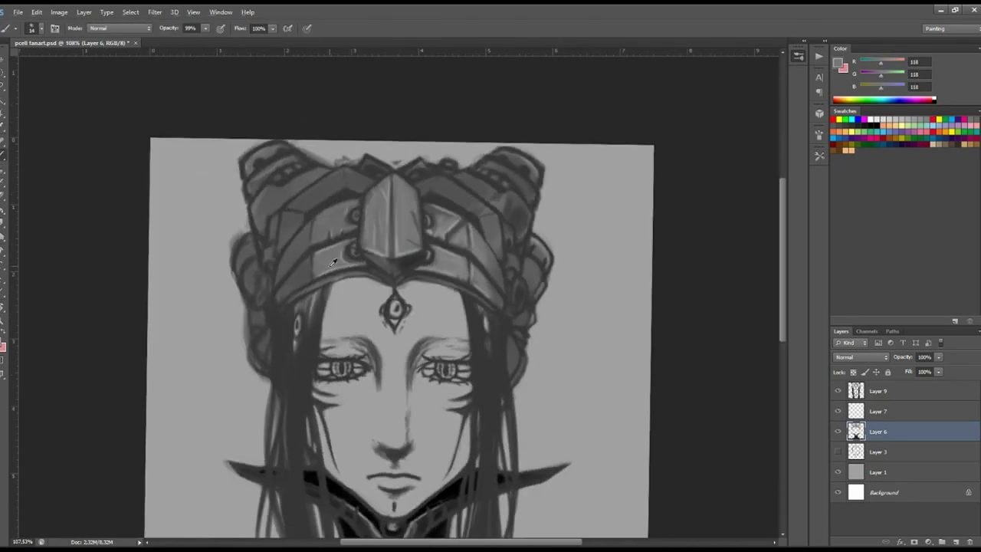
{"action": "left_click_drag", "start_coordinate": [285, 264], "coordinate": [552, 104]}
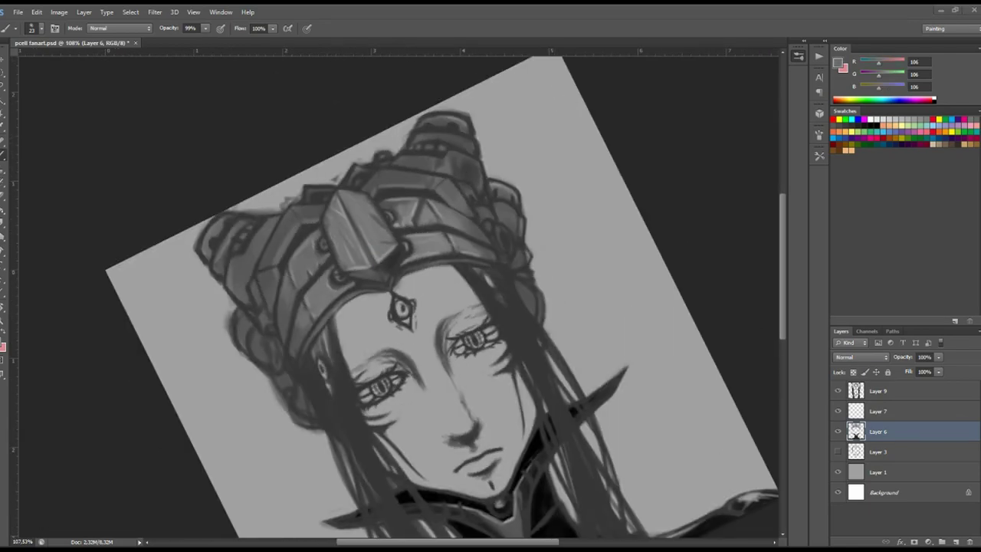
{"action": "left_click_drag", "start_coordinate": [552, 104], "coordinate": [545, 222]}
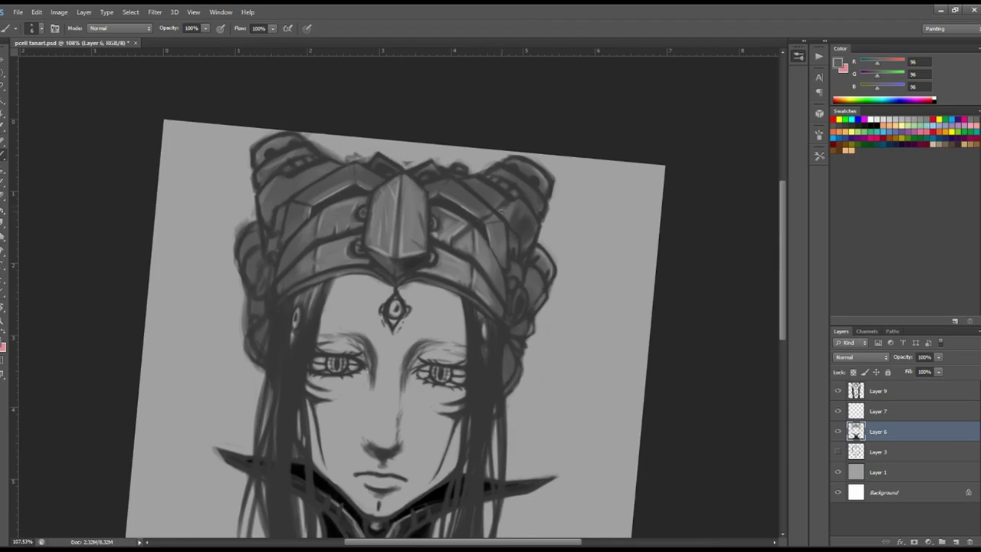
{"action": "left_click_drag", "start_coordinate": [394, 284], "coordinate": [405, 258]}
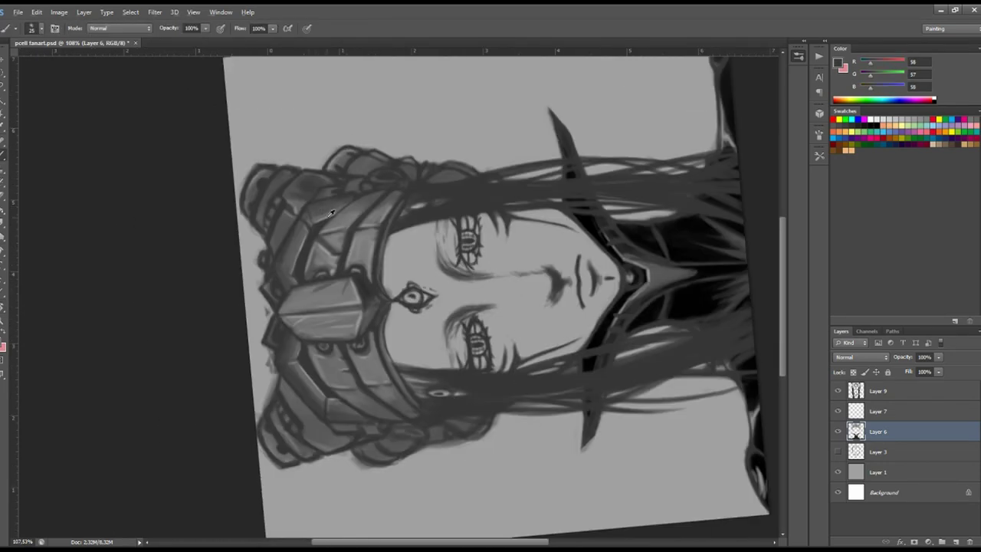
{"action": "mouse_move", "coordinate": [406, 259]}
{"action": "left_mouse_down"}
{"action": "mouse_move", "coordinate": [377, 181]}
{"action": "mouse_move", "coordinate": [556, 184]}
{"action": "left_mouse_up"}
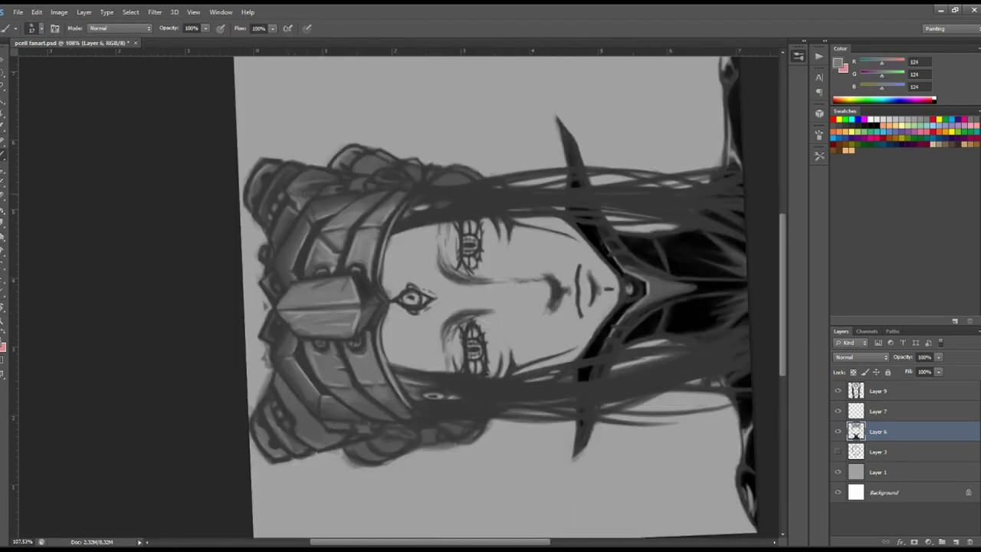
{"action": "mouse_move", "coordinate": [556, 184]}
{"action": "left_mouse_down"}
{"action": "mouse_move", "coordinate": [349, 109]}
{"action": "mouse_move", "coordinate": [490, 291]}
{"action": "mouse_move", "coordinate": [482, 264]}
{"action": "mouse_move", "coordinate": [221, 284]}
{"action": "left_mouse_up"}
{"action": "key", "text": "e"}
{"action": "key", "text": "b"}
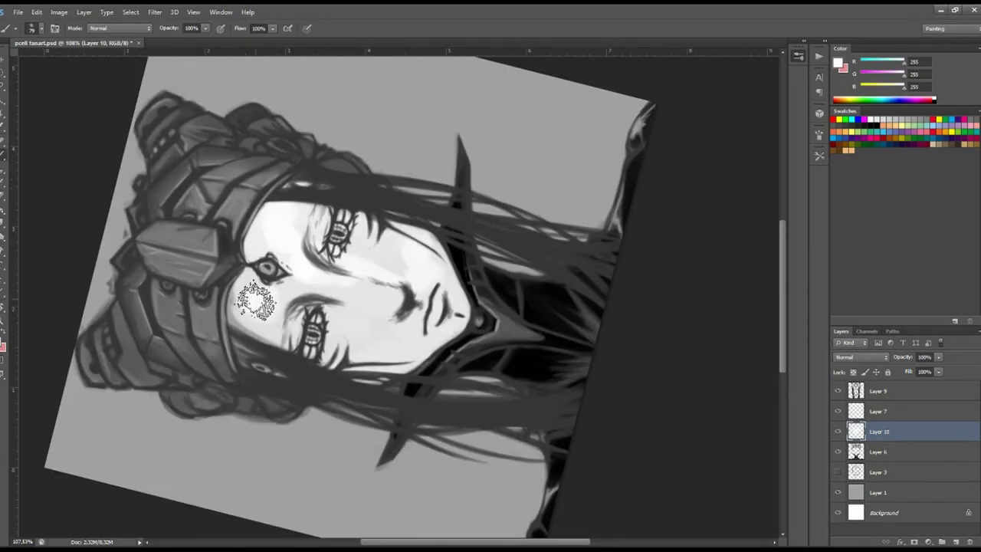
Rotate the canvas view to 55° and then back to 0°.
{"action": "key", "text": "r"}
{"action": "mouse_move", "coordinate": [355, 307]}
{"action": "left_mouse_down"}
{"action": "mouse_move", "coordinate": [414, 417]}
{"action": "mouse_move", "coordinate": [429, 351]}
{"action": "mouse_move", "coordinate": [299, 211]}
{"action": "mouse_move", "coordinate": [323, 226]}
{"action": "mouse_move", "coordinate": [464, 211]}
{"action": "left_mouse_up"}
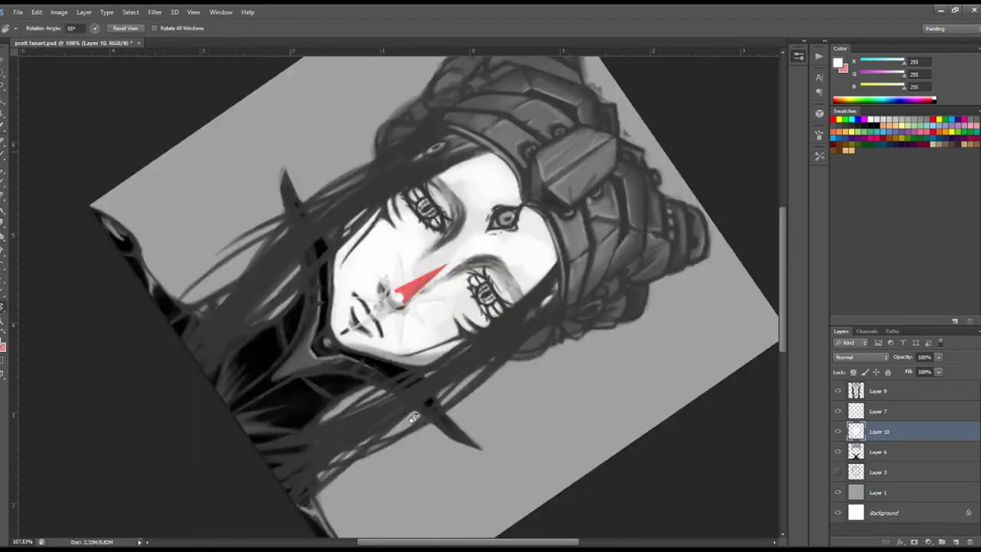
{"action": "key", "text": "b"}
{"action": "key", "text": "r"}
{"action": "key", "text": "b"}
Brush near-white highlights onto the forehead, nose and cheeks, then select Layer 6.
{"action": "key", "text": "r"}
{"action": "left_click", "coordinate": [464, 211], "text": "alt"}
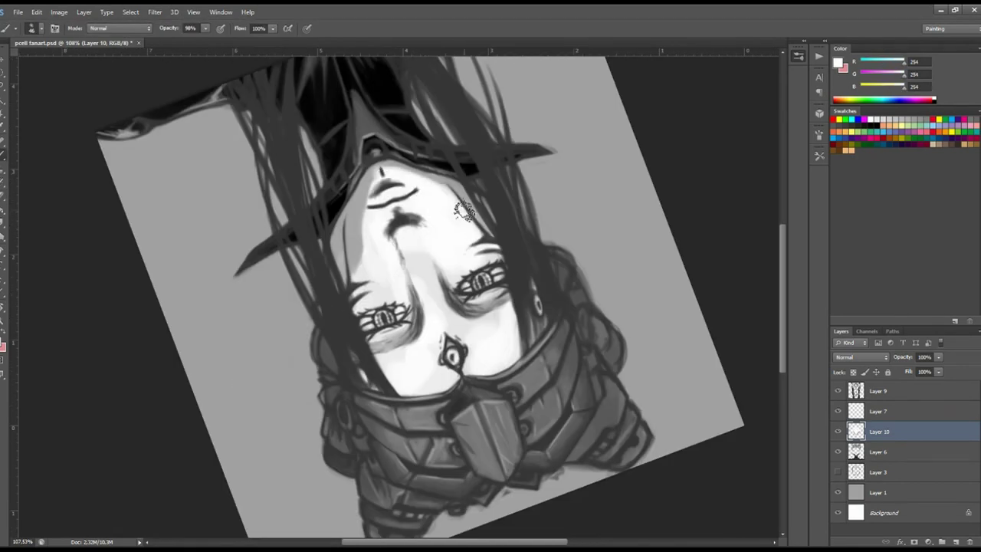
{"action": "left_click_drag", "start_coordinate": [364, 242], "coordinate": [475, 351]}
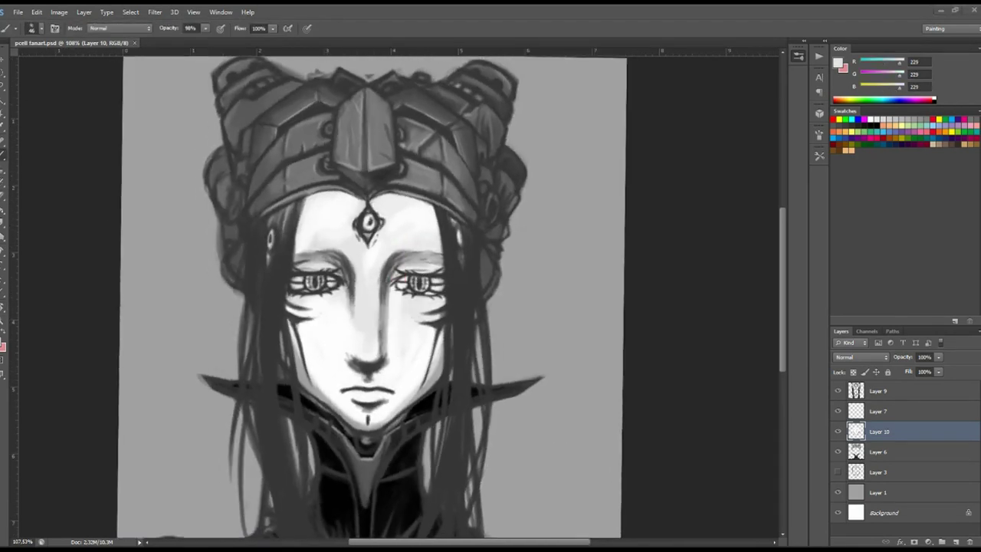
{"action": "key", "text": "alt+bracketleft"}
{"action": "left_click", "coordinate": [494, 238], "text": "alt"}
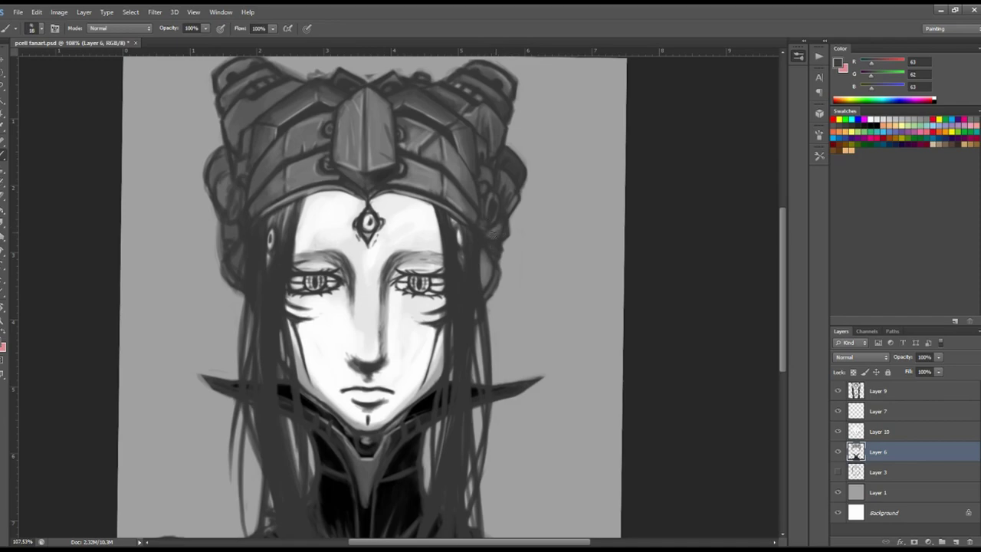
Sample the dark hair grey on Layer 9 and erase stray hair edges.
{"action": "key", "text": "r"}
{"action": "mouse_move", "coordinate": [493, 228]}
{"action": "left_mouse_down"}
{"action": "mouse_move", "coordinate": [301, 301]}
{"action": "mouse_move", "coordinate": [631, 221]}
{"action": "left_mouse_up"}
{"action": "key", "text": "b"}
{"action": "key", "text": "alt+bracketright"}
{"action": "key", "text": "alt+bracketright"}
{"action": "key", "text": "alt+bracketright"}
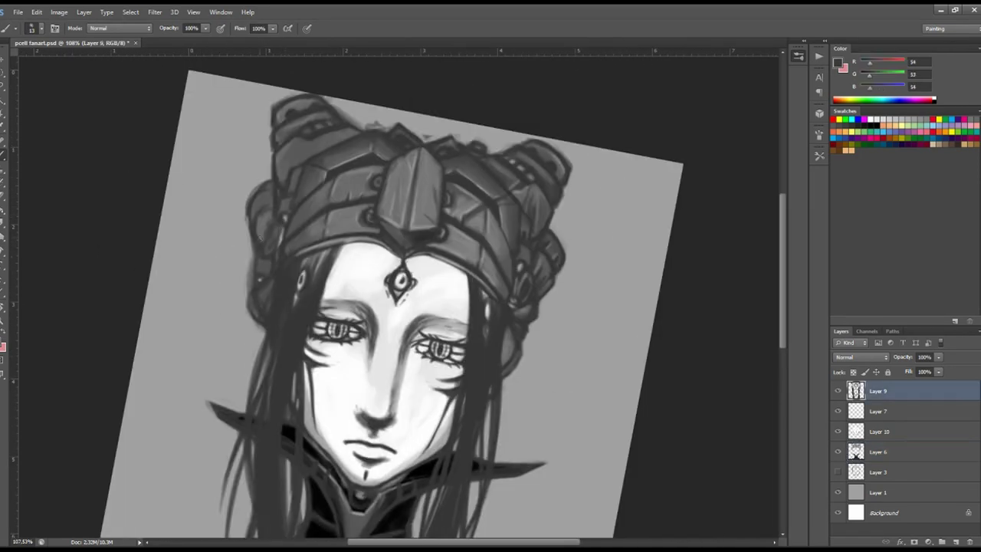
{"action": "key", "text": "alt+bracketleft"}
{"action": "key", "text": "alt+bracketleft"}
{"action": "key", "text": "alt+bracketleft"}
{"action": "left_click", "coordinate": [302, 241], "text": "alt"}
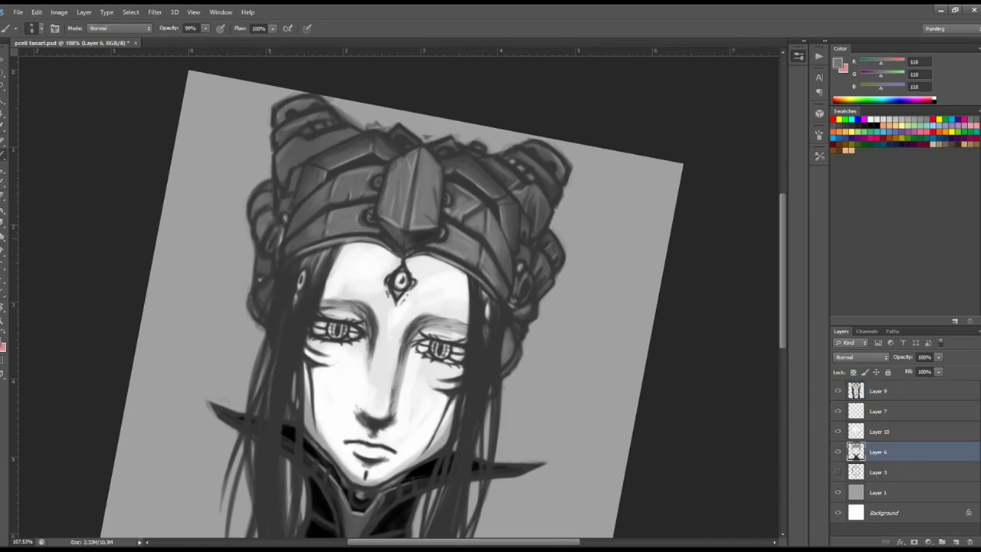
{"action": "key", "text": "alt+bracketright"}
{"action": "key", "text": "alt+bracketright"}
{"action": "key", "text": "alt+bracketright"}
{"action": "key", "text": "r"}
{"action": "left_click_drag", "start_coordinate": [265, 261], "coordinate": [365, 342]}
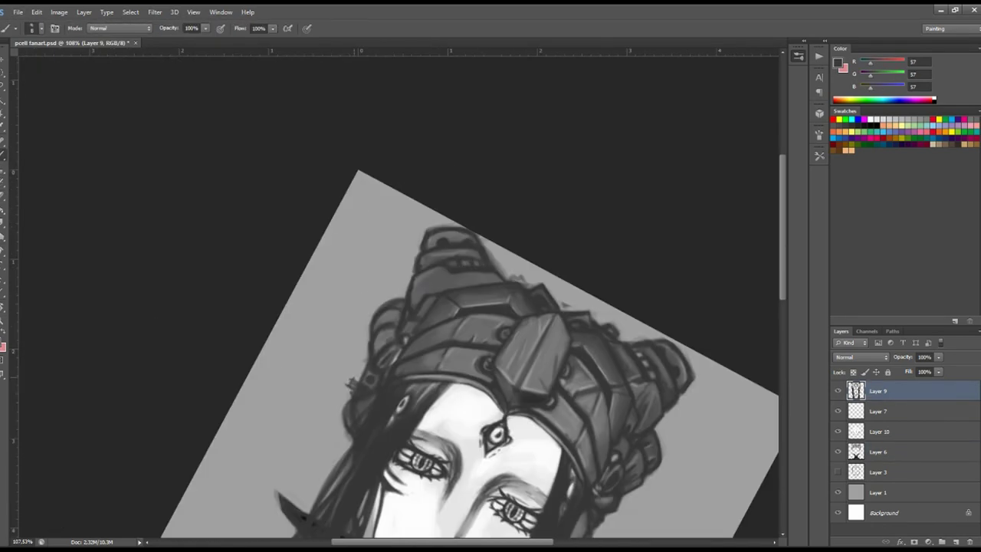
{"action": "key", "text": "e"}
Duplicate the hair layer as 'Layer 9 copy' and add an empty Layer 11 above it.
{"action": "key", "text": "b"}
{"action": "mouse_move", "coordinate": [365, 341]}
{"action": "left_mouse_down"}
{"action": "mouse_move", "coordinate": [279, 258]}
{"action": "mouse_move", "coordinate": [398, 153]}
{"action": "mouse_move", "coordinate": [326, 225]}
{"action": "mouse_move", "coordinate": [399, 153]}
{"action": "mouse_move", "coordinate": [325, 225]}
{"action": "mouse_move", "coordinate": [461, 308]}
{"action": "left_mouse_up"}
{"action": "key", "text": "ctrl+j"}
{"action": "left_click", "coordinate": [276, 253], "text": "alt"}
{"action": "key", "text": "ctrl+shift+alt+n"}
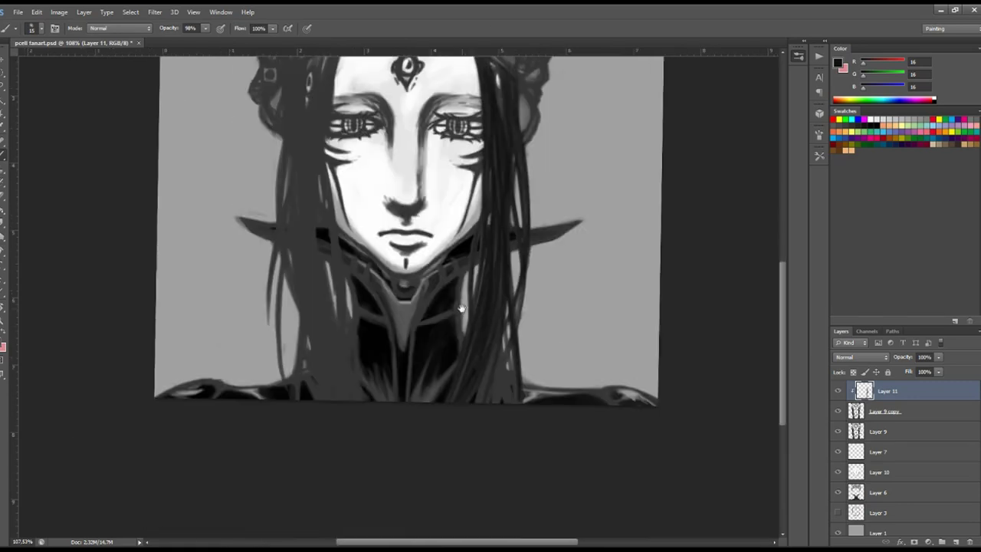
Paint dark hair strands over the face and chest on Layer 11.
{"action": "left_click_drag", "start_coordinate": [502, 282], "coordinate": [398, 192]}
{"action": "left_click_drag", "start_coordinate": [306, 253], "coordinate": [219, 304]}
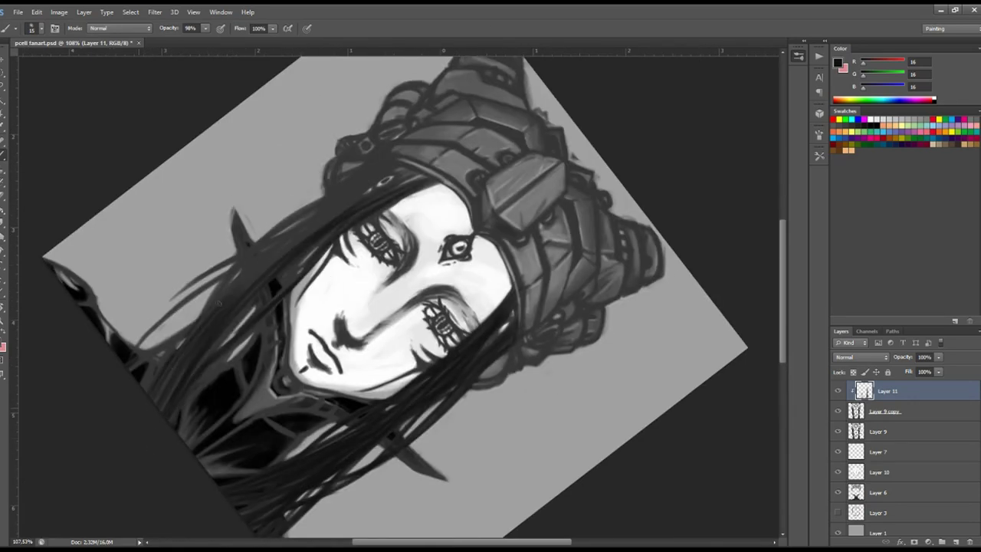
{"action": "left_click_drag", "start_coordinate": [360, 191], "coordinate": [168, 360]}
{"action": "mouse_move", "coordinate": [325, 226]}
{"action": "left_mouse_down"}
{"action": "mouse_move", "coordinate": [460, 230]}
{"action": "mouse_move", "coordinate": [326, 383]}
{"action": "left_mouse_up"}
{"action": "left_click_drag", "start_coordinate": [521, 299], "coordinate": [383, 414]}
{"action": "left_click_drag", "start_coordinate": [575, 180], "coordinate": [552, 228]}
{"action": "mouse_move", "coordinate": [325, 383]}
{"action": "left_mouse_down"}
{"action": "mouse_move", "coordinate": [527, 294]}
{"action": "mouse_move", "coordinate": [429, 192]}
{"action": "left_mouse_up"}
{"action": "scroll", "coordinate": [527, 293], "scroll_direction": "up", "scroll_amount": 3}
{"action": "mouse_move", "coordinate": [537, 138]}
{"action": "left_mouse_down"}
{"action": "mouse_move", "coordinate": [582, 230]}
{"action": "mouse_move", "coordinate": [460, 253]}
{"action": "left_mouse_up"}
{"action": "left_click_drag", "start_coordinate": [352, 184], "coordinate": [414, 203]}
{"action": "left_click_drag", "start_coordinate": [413, 204], "coordinate": [336, 241]}
{"action": "key", "text": "ctrl+0"}
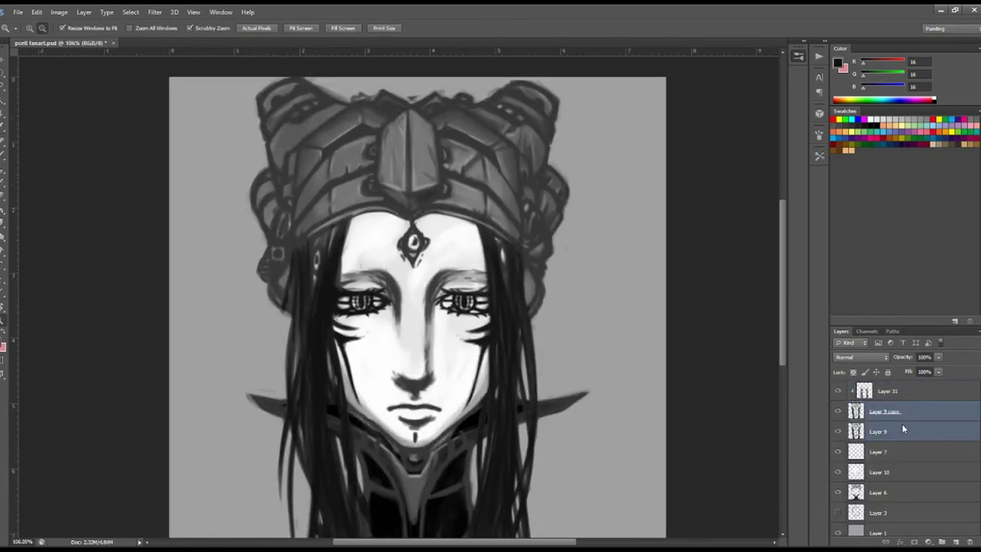
Delete the original Layer 9 and make 'Layer 9 copy' the active layer.
{"action": "left_click_drag", "start_coordinate": [877, 432], "coordinate": [969, 542]}
{"action": "scroll", "coordinate": [498, 283], "scroll_direction": "up", "scroll_amount": 3}
{"action": "left_click", "coordinate": [580, 291], "text": "ctrl"}
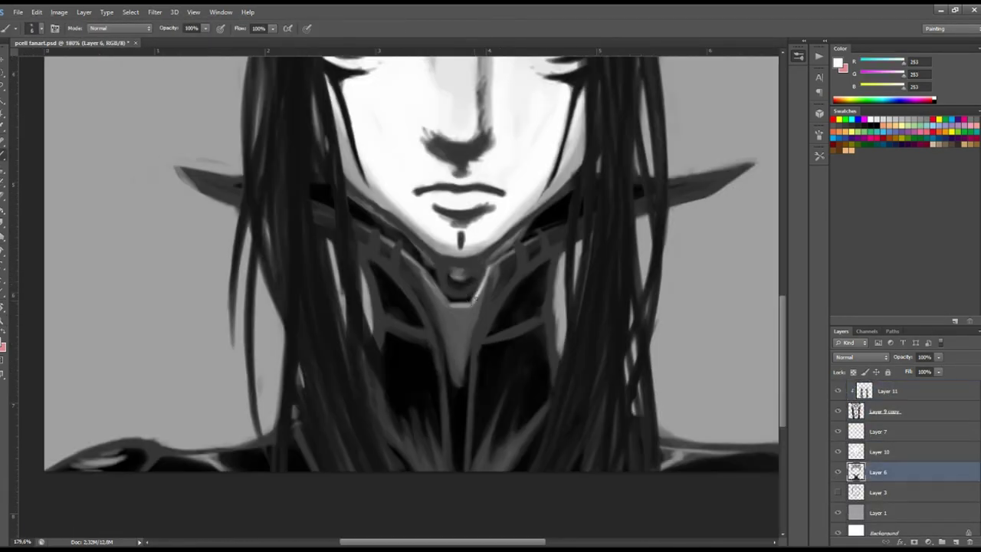
{"action": "mouse_move", "coordinate": [581, 291]}
{"action": "left_mouse_down"}
{"action": "mouse_move", "coordinate": [536, 205]}
{"action": "mouse_move", "coordinate": [430, 307]}
{"action": "left_mouse_up"}
{"action": "left_click", "coordinate": [537, 205], "text": "ctrl"}
{"action": "key", "text": "Escape"}
{"action": "key", "text": "ctrl+0"}
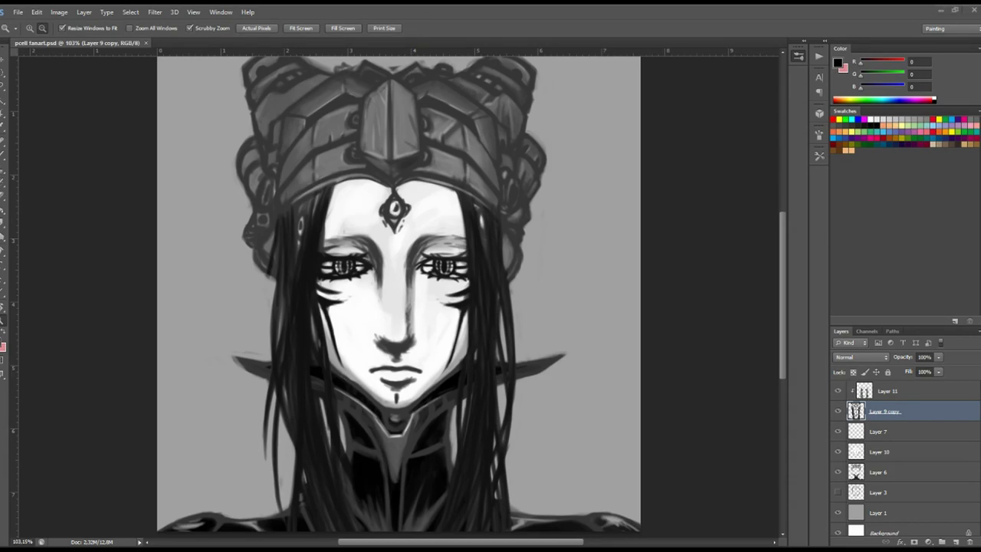
Lasso-select the area around the crown, then clear the selection.
{"action": "left_click", "coordinate": [863, 391], "text": "ctrl"}
{"action": "key", "text": "l"}
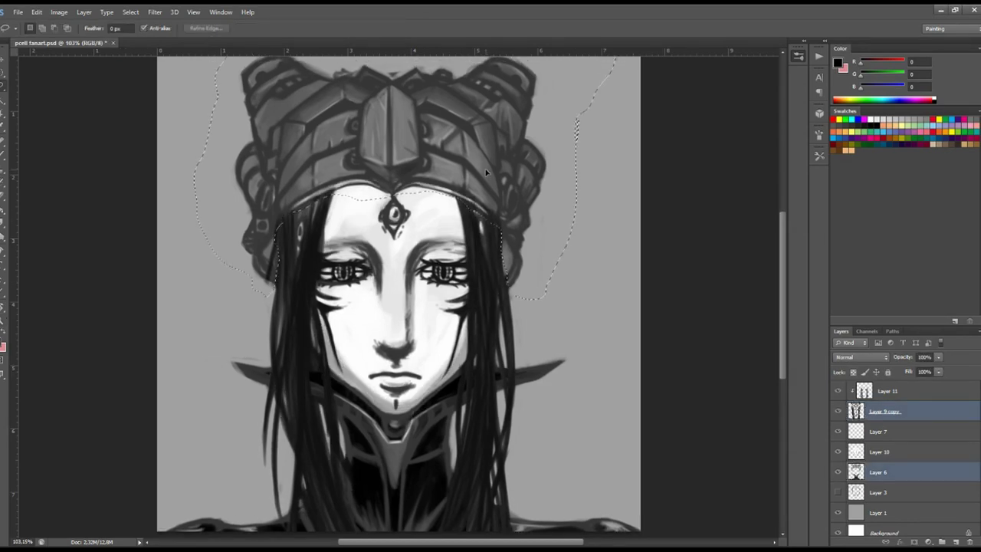
{"action": "left_click_drag", "start_coordinate": [486, 212], "coordinate": [544, 266]}
{"action": "key", "text": "ctrl+d"}
{"action": "scroll", "coordinate": [512, 285], "scroll_direction": "up", "scroll_amount": 3, "text": "alt"}
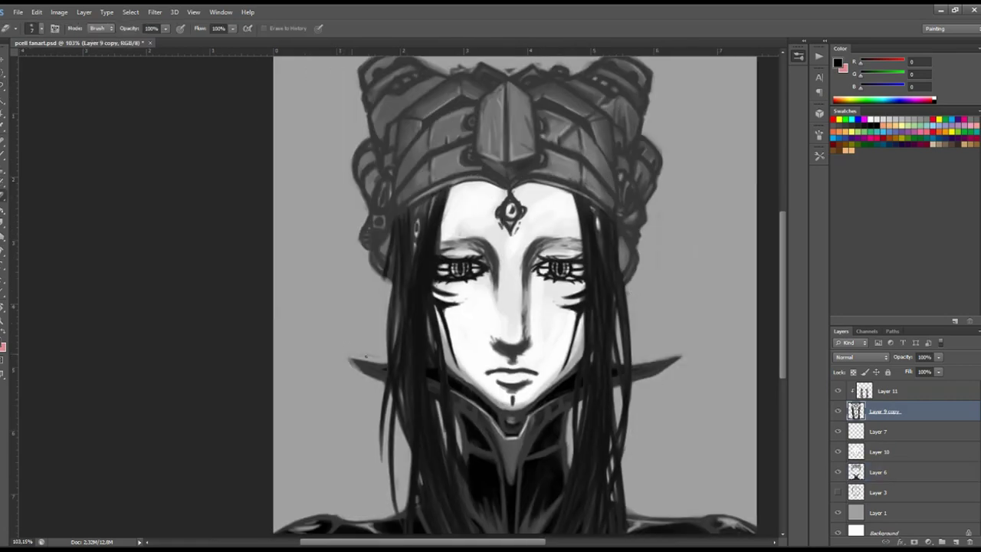
{"action": "key", "text": "b"}
{"action": "left_click_drag", "start_coordinate": [310, 341], "coordinate": [447, 299]}
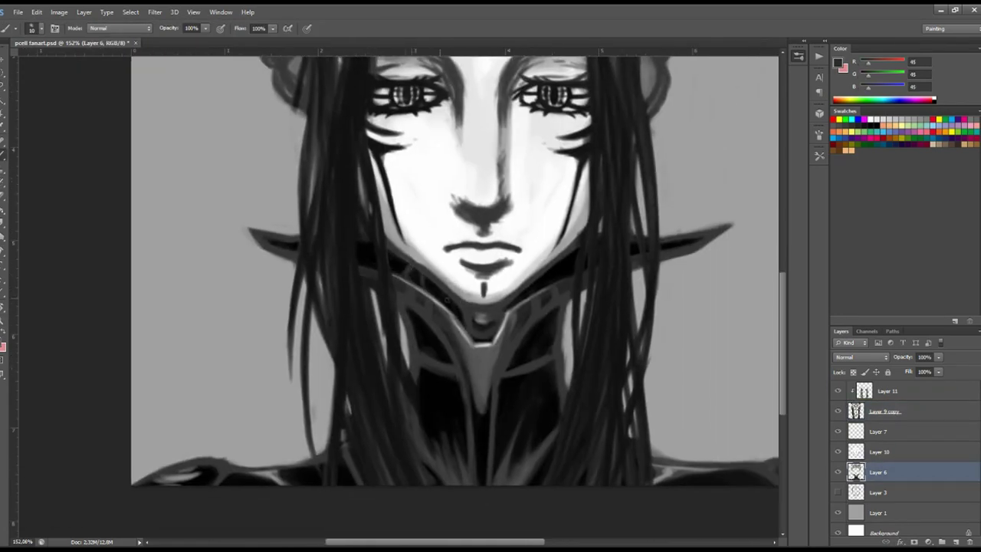
On 'Layer 9 copy', sample near-black and dark grey and paint hair strands.
{"action": "left_click", "coordinate": [884, 411]}
{"action": "key", "text": "r"}
{"action": "left_click_drag", "start_coordinate": [582, 229], "coordinate": [536, 384]}
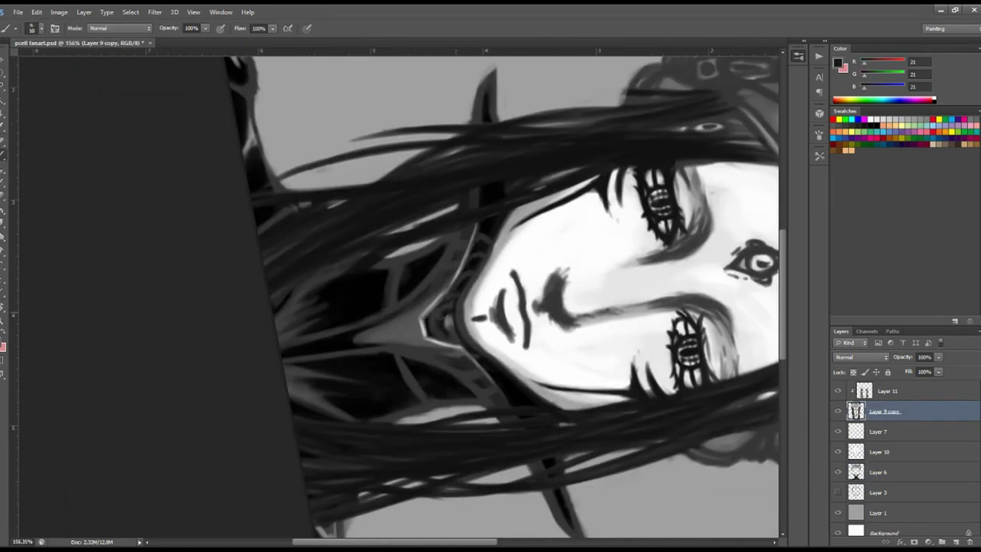
{"action": "left_click_drag", "start_coordinate": [441, 316], "coordinate": [442, 153]}
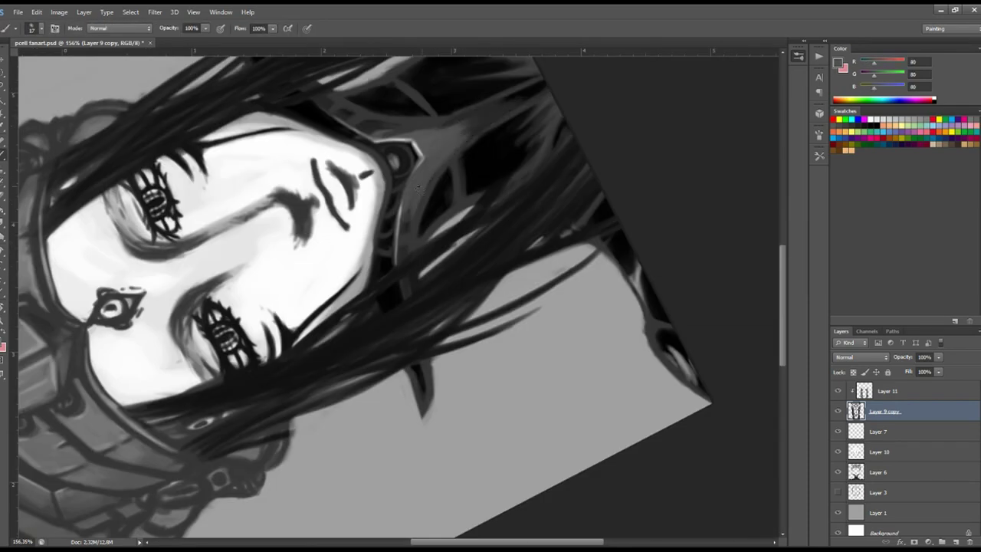
{"action": "mouse_move", "coordinate": [418, 185]}
{"action": "left_mouse_down"}
{"action": "mouse_move", "coordinate": [447, 245]}
{"action": "mouse_move", "coordinate": [458, 381]}
{"action": "left_mouse_up"}
{"action": "left_click", "coordinate": [447, 245], "text": "alt"}
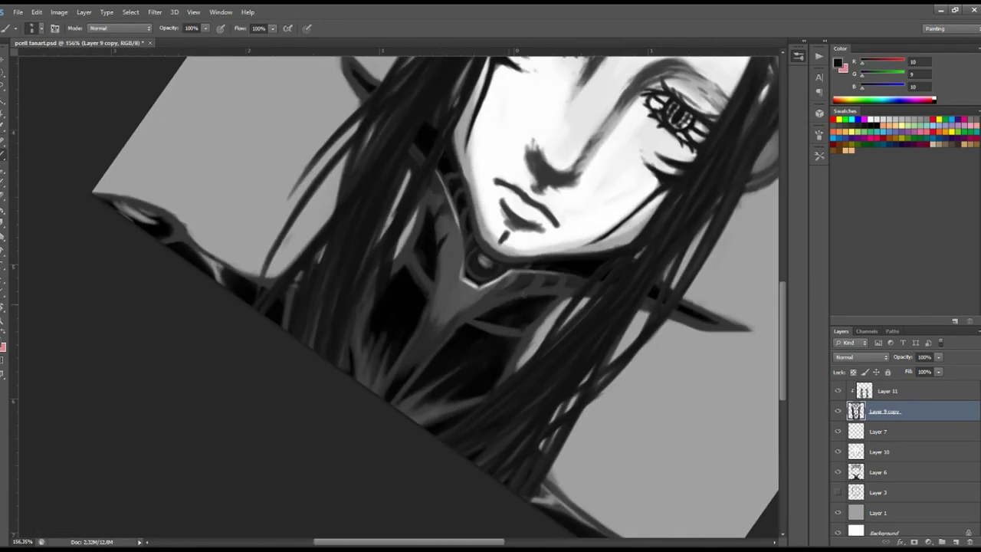
{"action": "mouse_move", "coordinate": [518, 279]}
{"action": "left_mouse_down"}
{"action": "mouse_move", "coordinate": [473, 315]}
{"action": "mouse_move", "coordinate": [602, 280]}
{"action": "mouse_move", "coordinate": [566, 293]}
{"action": "left_mouse_up"}
{"action": "left_click", "coordinate": [566, 293], "text": "alt"}
{"action": "left_click_drag", "start_coordinate": [233, 290], "coordinate": [521, 179]}
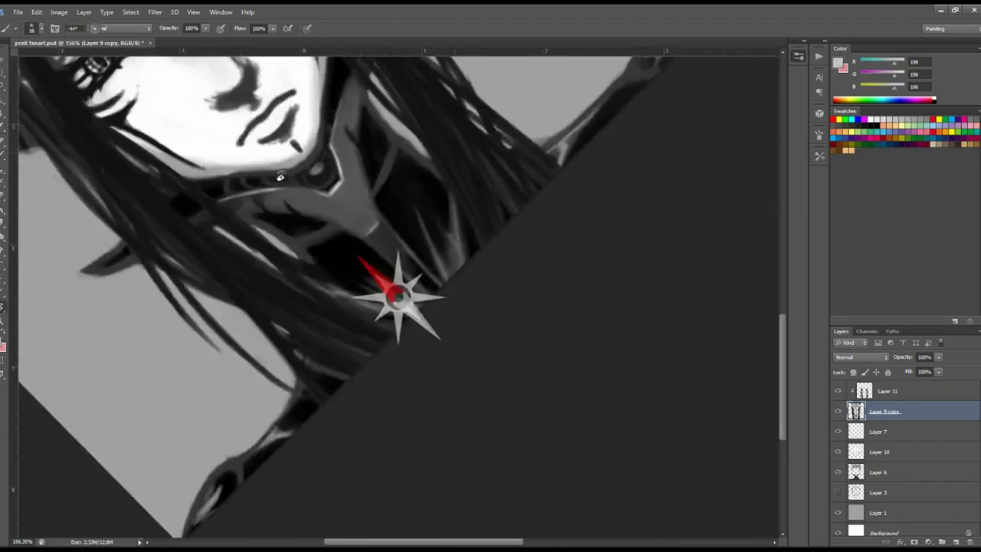
{"action": "key", "text": "r"}
{"action": "key", "text": "Escape"}
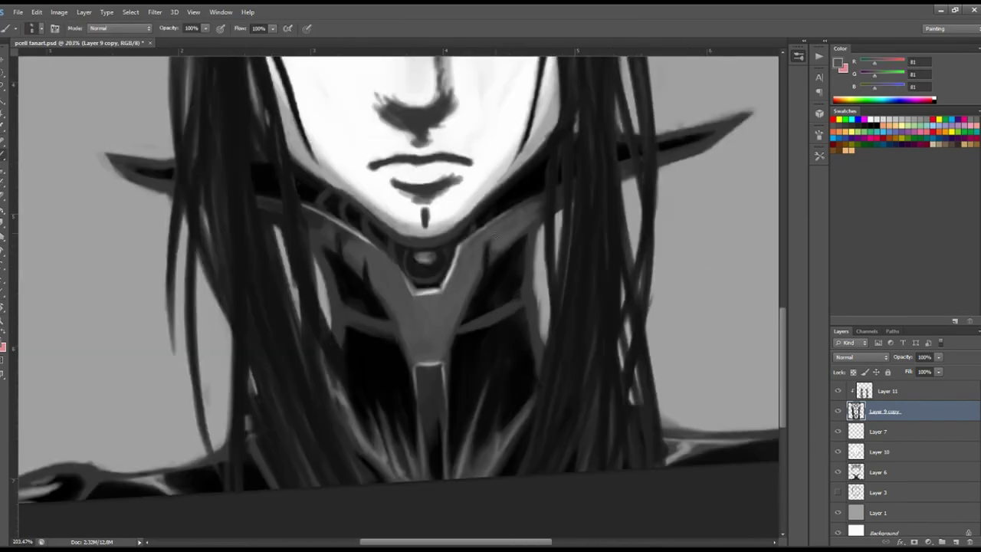
{"action": "key", "text": "ctrl+0"}
{"action": "scroll", "coordinate": [548, 289], "scroll_direction": "up", "scroll_amount": 3}
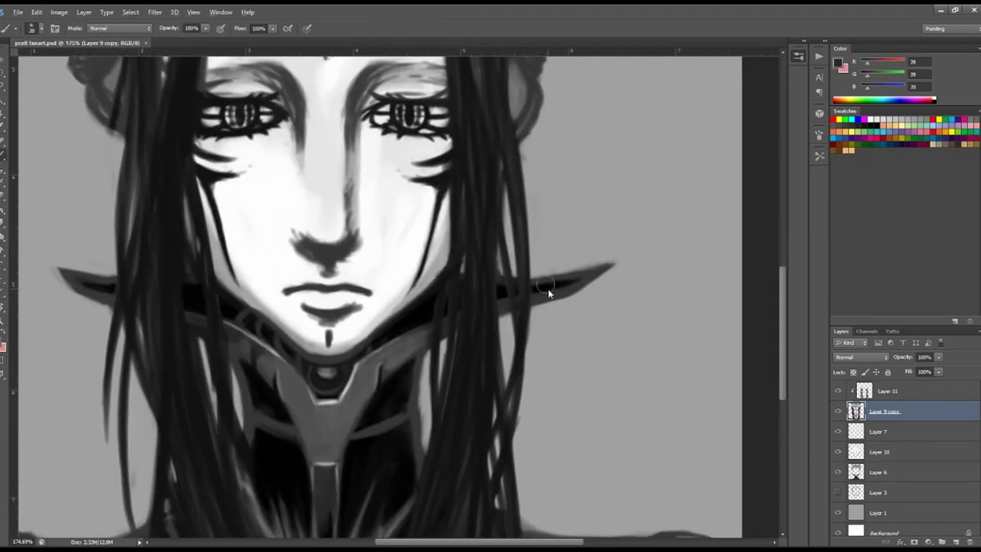
Refine the black hair strands near the collar from rotated and zoomed views.
{"action": "key", "text": "r"}
{"action": "left_click_drag", "start_coordinate": [549, 287], "coordinate": [485, 278]}
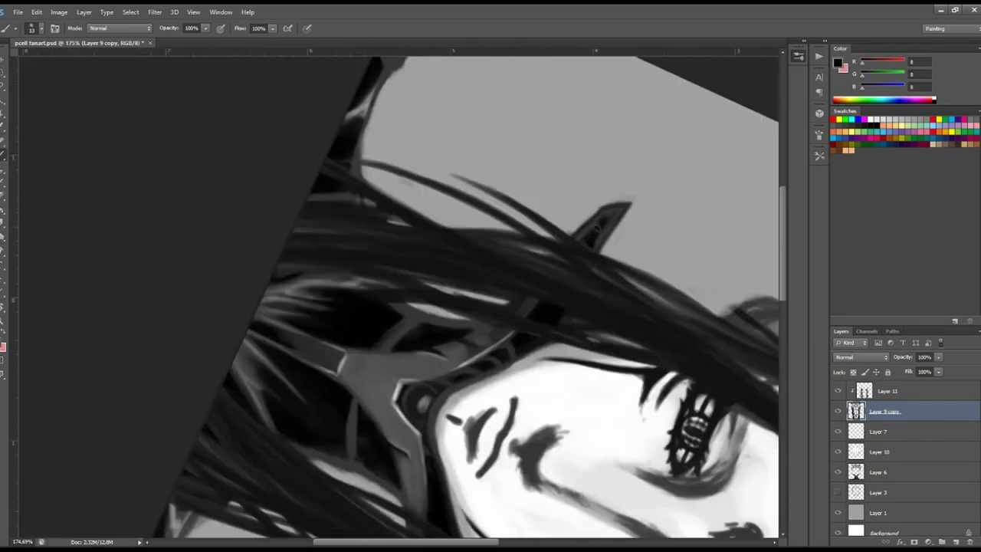
{"action": "key", "text": "Escape"}
{"action": "key", "text": "r"}
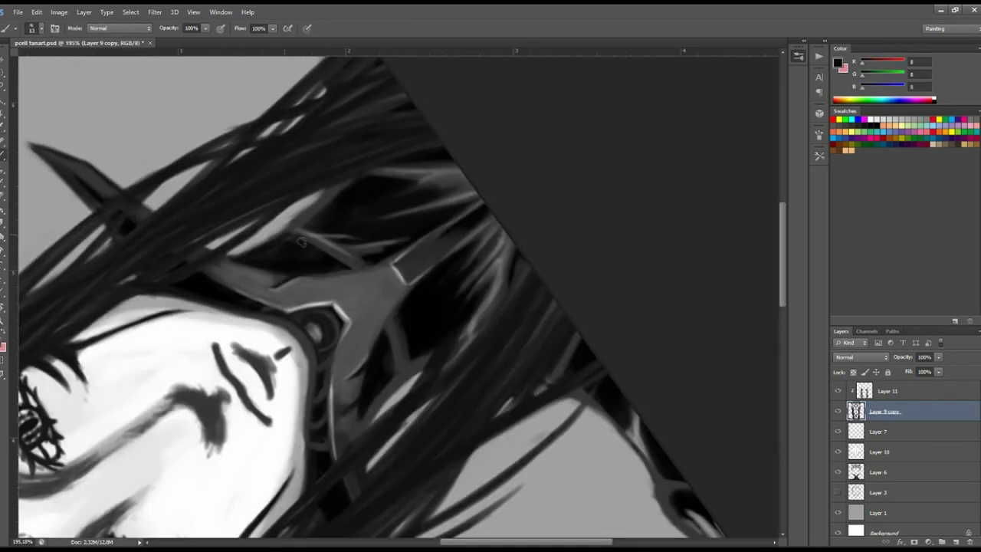
{"action": "left_click_drag", "start_coordinate": [398, 291], "coordinate": [460, 230]}
{"action": "key", "text": "Escape"}
{"action": "key", "text": "r"}
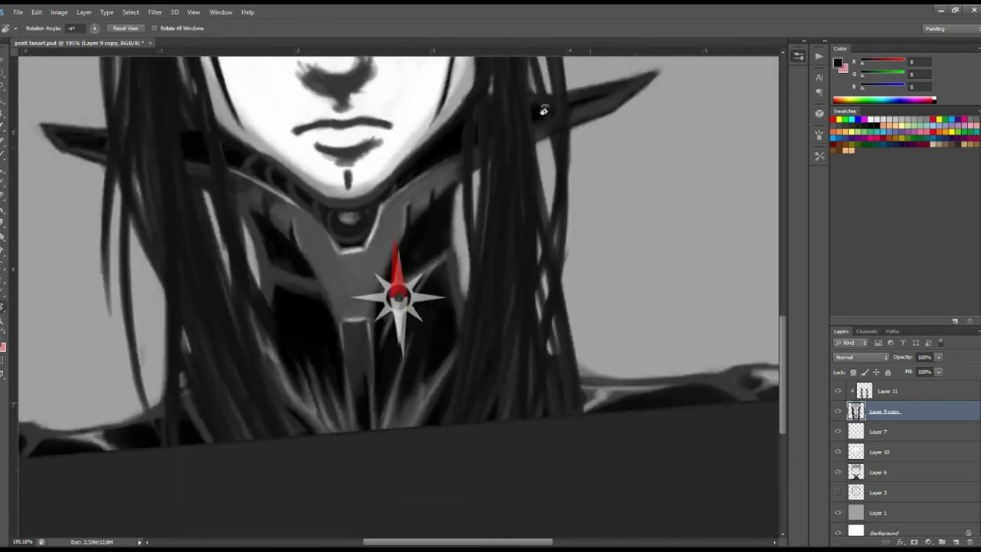
{"action": "left_click_drag", "start_coordinate": [399, 295], "coordinate": [368, 322]}
{"action": "key", "text": "z"}
{"action": "mouse_move", "coordinate": [429, 178]}
{"action": "left_mouse_down"}
{"action": "mouse_move", "coordinate": [372, 179]}
{"action": "mouse_move", "coordinate": [477, 144]}
{"action": "left_mouse_up"}
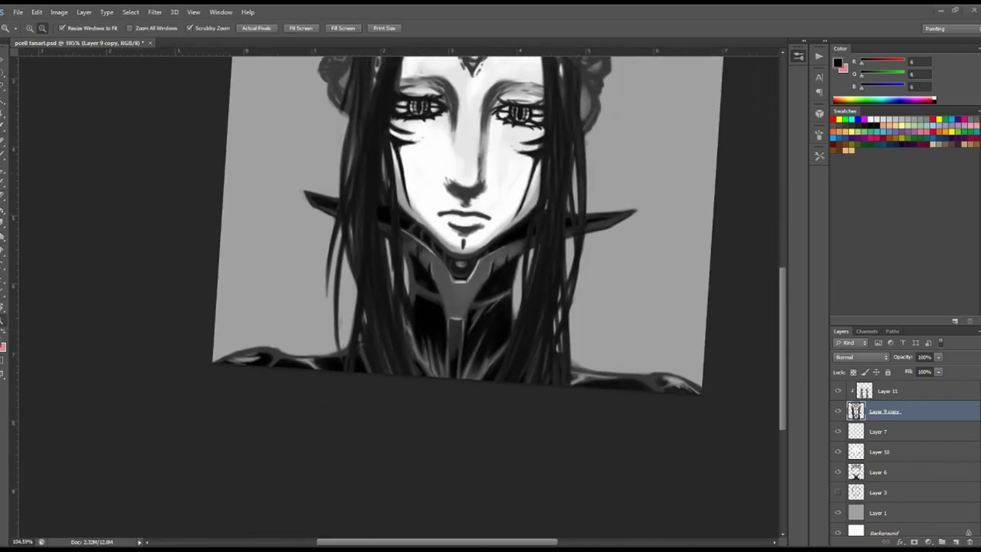
{"action": "left_click_drag", "start_coordinate": [476, 290], "coordinate": [506, 324]}
{"action": "key", "text": "b"}
Merge the hair, face and Layer 6 layers into Layer 11.
{"action": "key", "text": "z"}
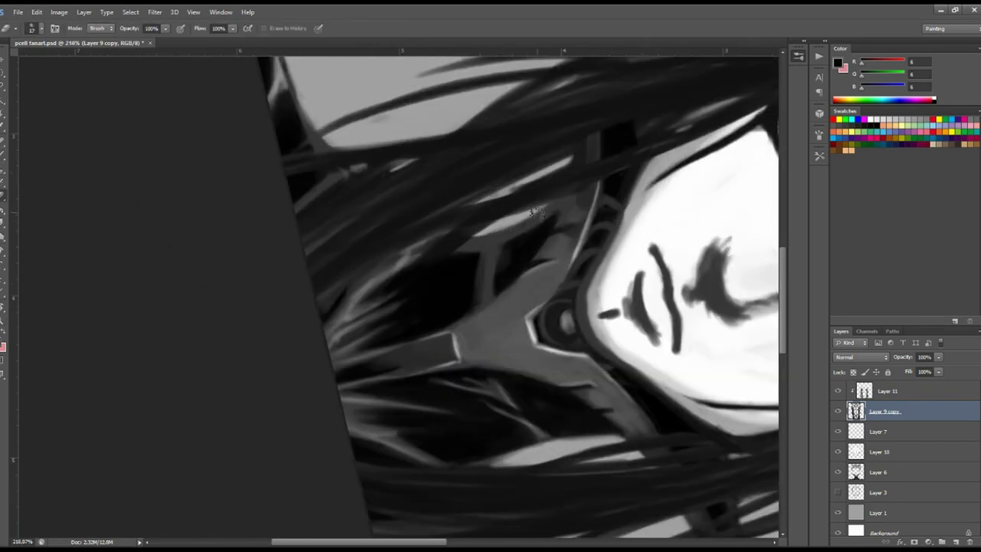
{"action": "left_click", "coordinate": [878, 471], "text": "ctrl"}
{"action": "key", "text": "ctrl+e"}
{"action": "left_click", "coordinate": [531, 267]}
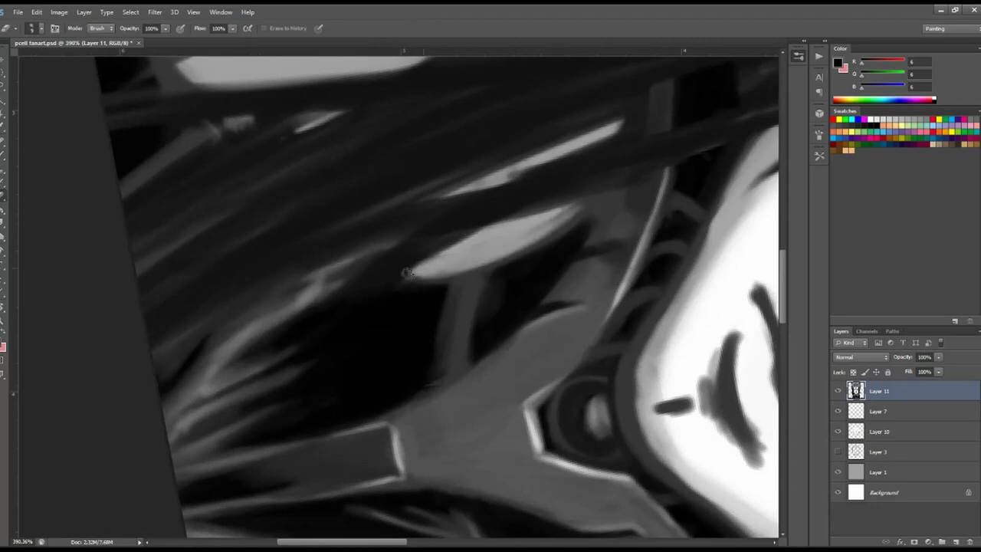
{"action": "key", "text": "ctrl+0"}
{"action": "key", "text": "b"}
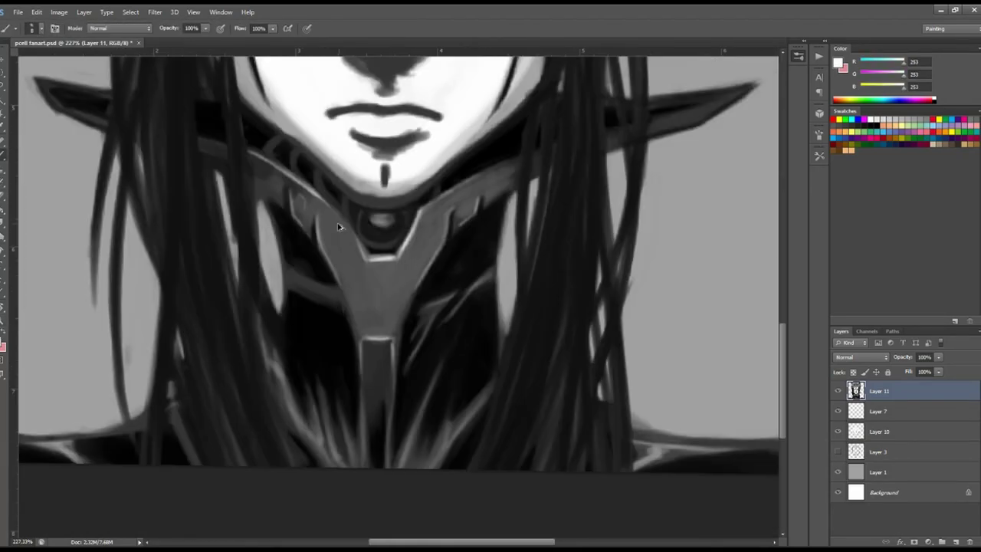
{"action": "mouse_move", "coordinate": [460, 253]}
{"action": "left_mouse_down"}
{"action": "mouse_move", "coordinate": [383, 253]}
{"action": "mouse_move", "coordinate": [444, 253]}
{"action": "left_mouse_up"}
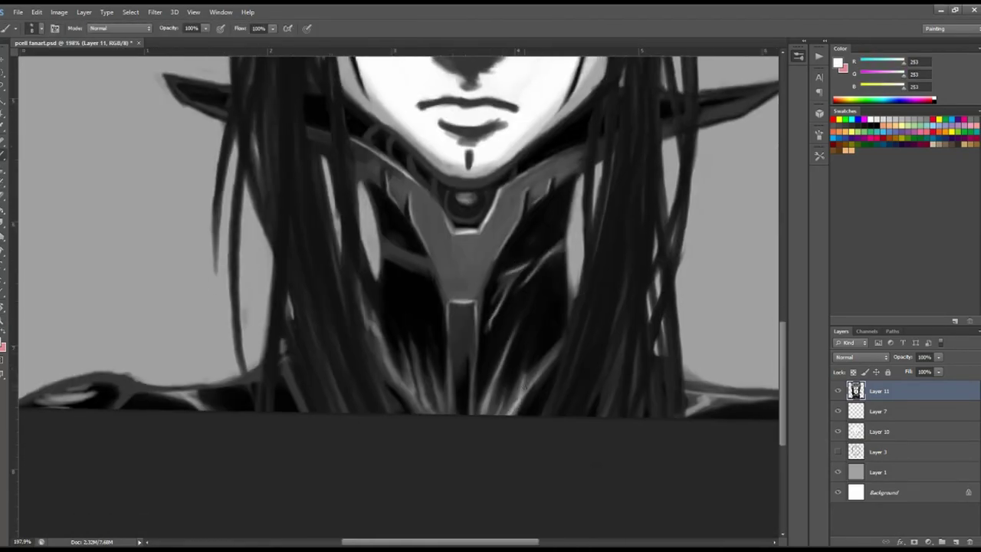
Paint near-black hair strands across the face, tilting the view along the strands.
{"action": "key", "text": "r"}
{"action": "mouse_move", "coordinate": [524, 385]}
{"action": "left_mouse_down"}
{"action": "mouse_move", "coordinate": [423, 238]}
{"action": "mouse_move", "coordinate": [353, 230]}
{"action": "left_mouse_up"}
{"action": "key", "text": "x"}
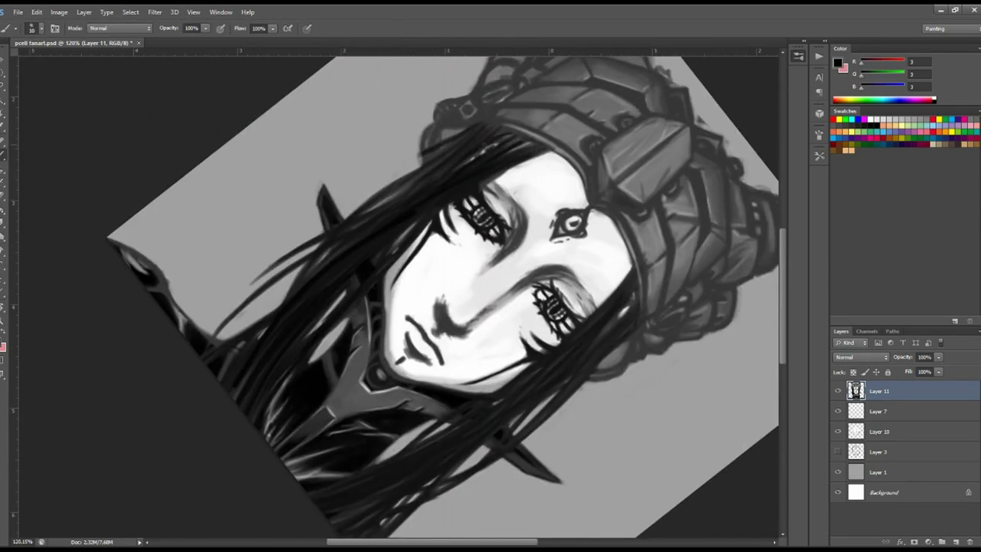
{"action": "left_click_drag", "start_coordinate": [398, 291], "coordinate": [460, 291]}
{"action": "left_click_drag", "start_coordinate": [460, 230], "coordinate": [344, 344]}
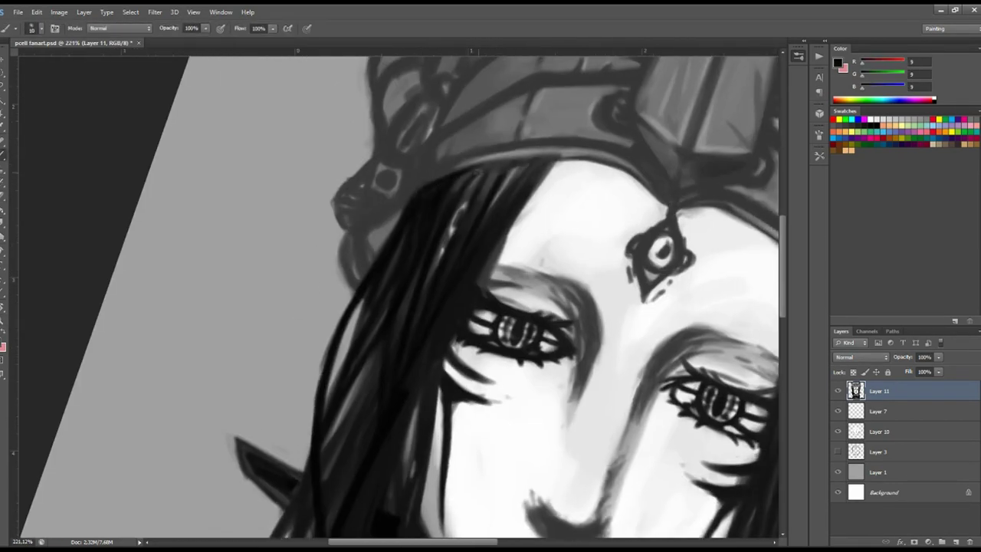
{"action": "mouse_move", "coordinate": [516, 215]}
{"action": "left_mouse_down"}
{"action": "mouse_move", "coordinate": [460, 230]}
{"action": "mouse_move", "coordinate": [421, 222]}
{"action": "left_mouse_up"}
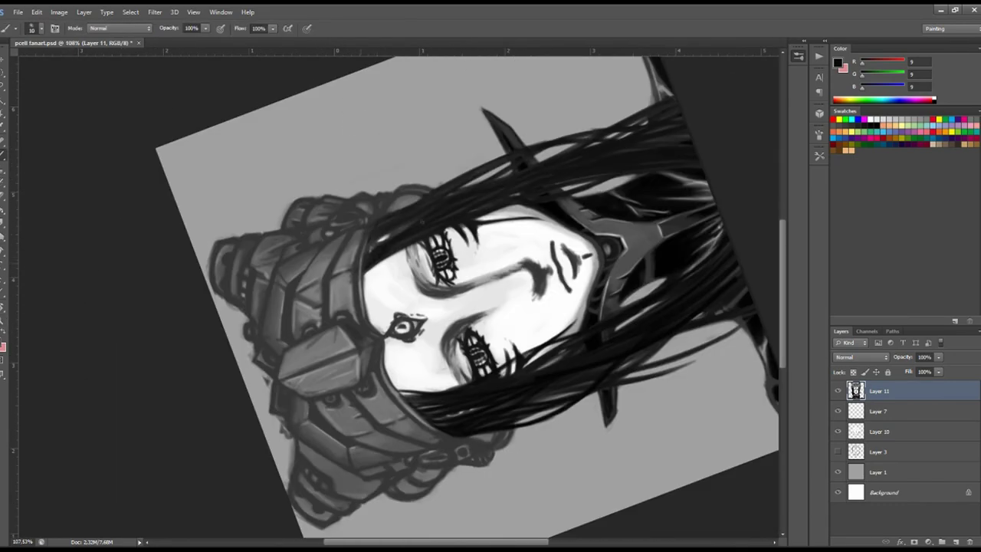
{"action": "mouse_move", "coordinate": [609, 114]}
{"action": "left_mouse_down"}
{"action": "mouse_move", "coordinate": [459, 230]}
{"action": "mouse_move", "coordinate": [401, 351]}
{"action": "mouse_move", "coordinate": [517, 234]}
{"action": "mouse_move", "coordinate": [425, 168]}
{"action": "mouse_move", "coordinate": [460, 230]}
{"action": "mouse_move", "coordinate": [339, 245]}
{"action": "left_mouse_up"}
{"action": "key", "text": "b"}
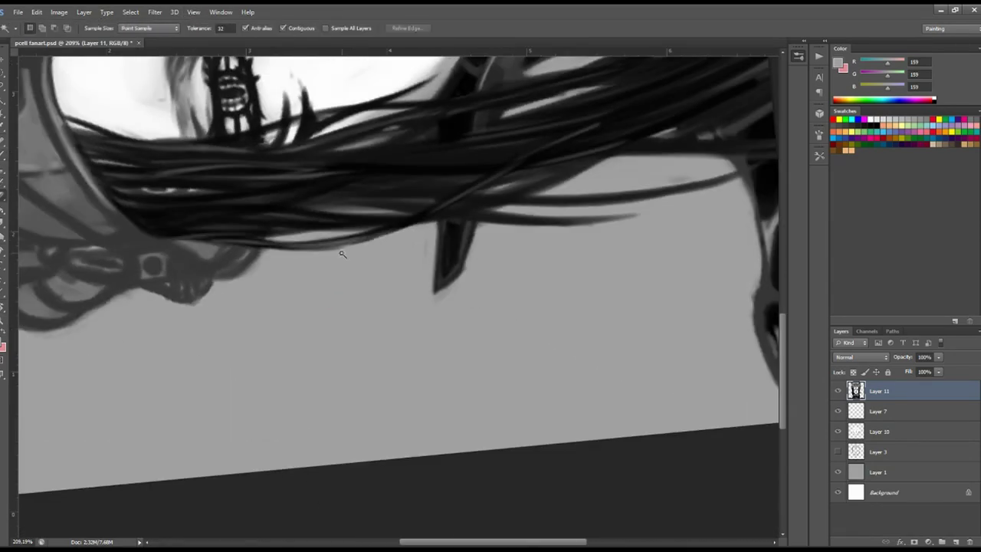
{"action": "left_click", "coordinate": [405, 228], "text": "alt"}
{"action": "key", "text": "r"}
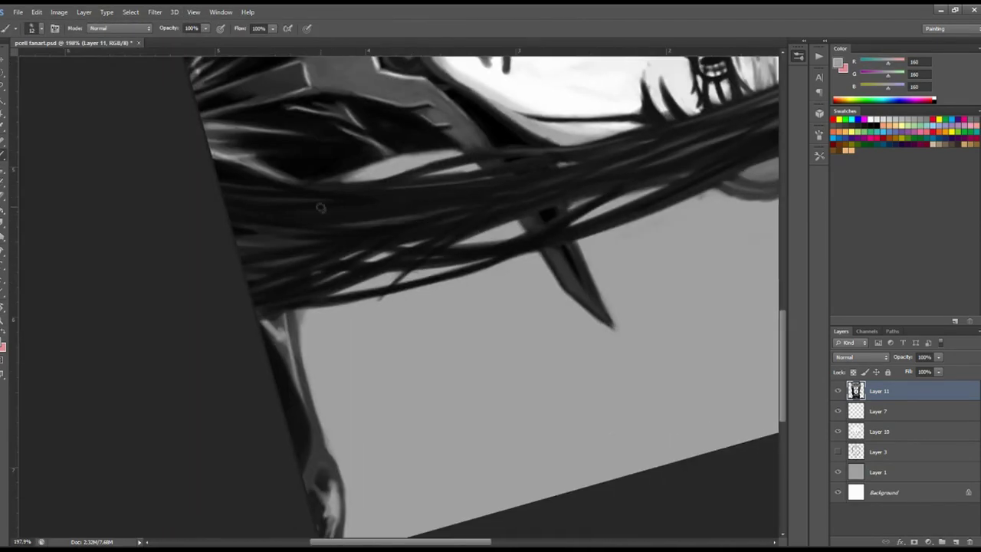
{"action": "mouse_move", "coordinate": [464, 170]}
{"action": "left_mouse_down"}
{"action": "mouse_move", "coordinate": [343, 407]}
{"action": "mouse_move", "coordinate": [429, 291]}
{"action": "mouse_move", "coordinate": [383, 230]}
{"action": "mouse_move", "coordinate": [399, 322]}
{"action": "left_mouse_up"}
Add a new Layer 12 clipped to Layer 11.
{"action": "key", "text": "b"}
{"action": "key", "text": "ctrl+shift+alt+n"}
{"action": "mouse_move", "coordinate": [452, 127]}
{"action": "left_mouse_down"}
{"action": "mouse_move", "coordinate": [494, 211]}
{"action": "mouse_move", "coordinate": [325, 212]}
{"action": "left_mouse_up"}
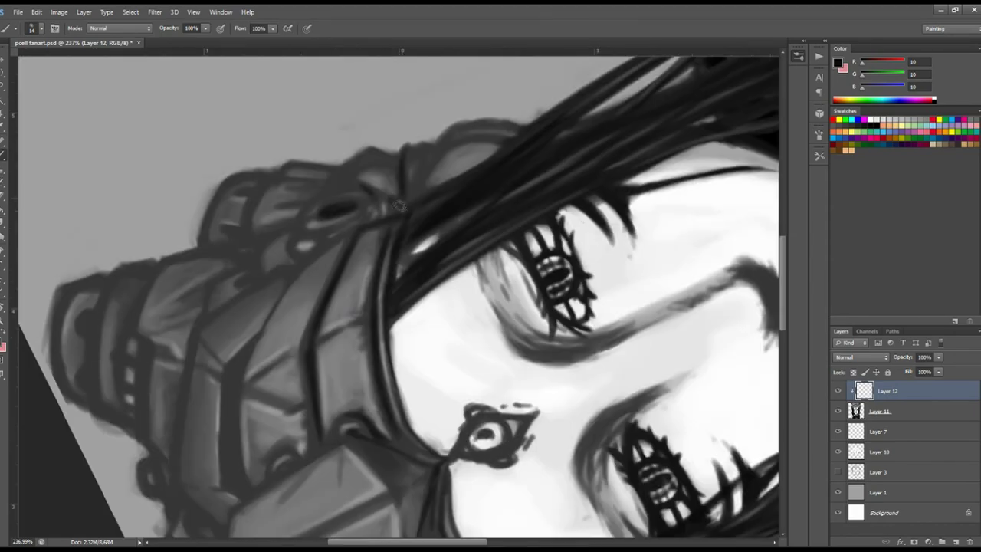
Shade and highlight the headdress side plates on Layer 12.
{"action": "left_click_drag", "start_coordinate": [400, 205], "coordinate": [312, 204]}
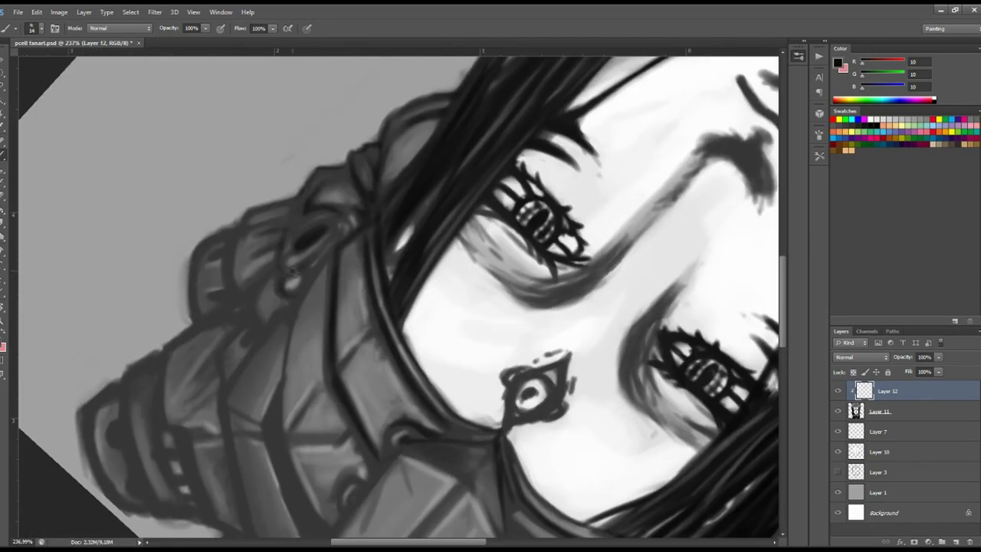
{"action": "mouse_move", "coordinate": [294, 269]}
{"action": "left_mouse_down"}
{"action": "mouse_move", "coordinate": [220, 233]}
{"action": "mouse_move", "coordinate": [266, 154]}
{"action": "mouse_move", "coordinate": [354, 287]}
{"action": "left_mouse_up"}
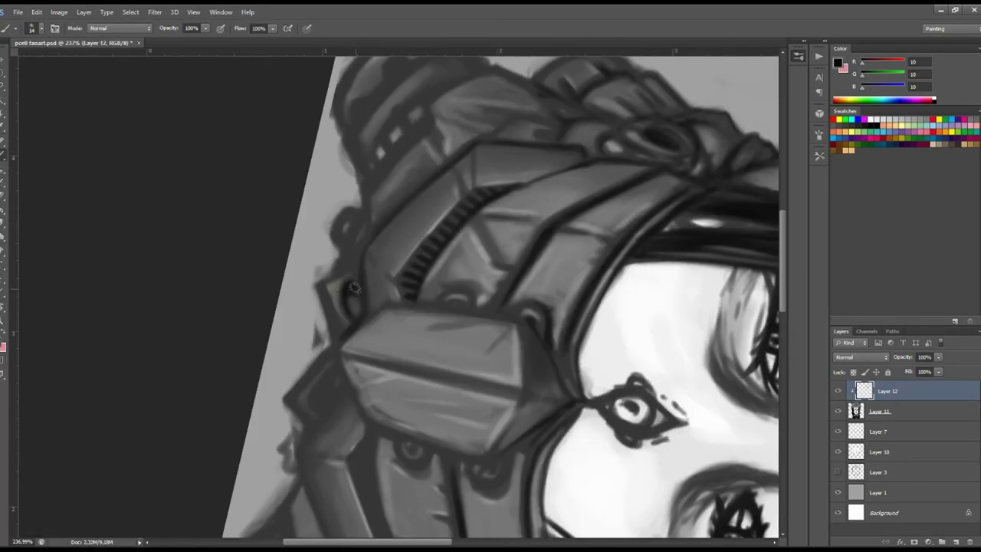
{"action": "mouse_move", "coordinate": [354, 287]}
{"action": "left_mouse_down"}
{"action": "mouse_move", "coordinate": [365, 255]}
{"action": "mouse_move", "coordinate": [470, 299]}
{"action": "left_mouse_up"}
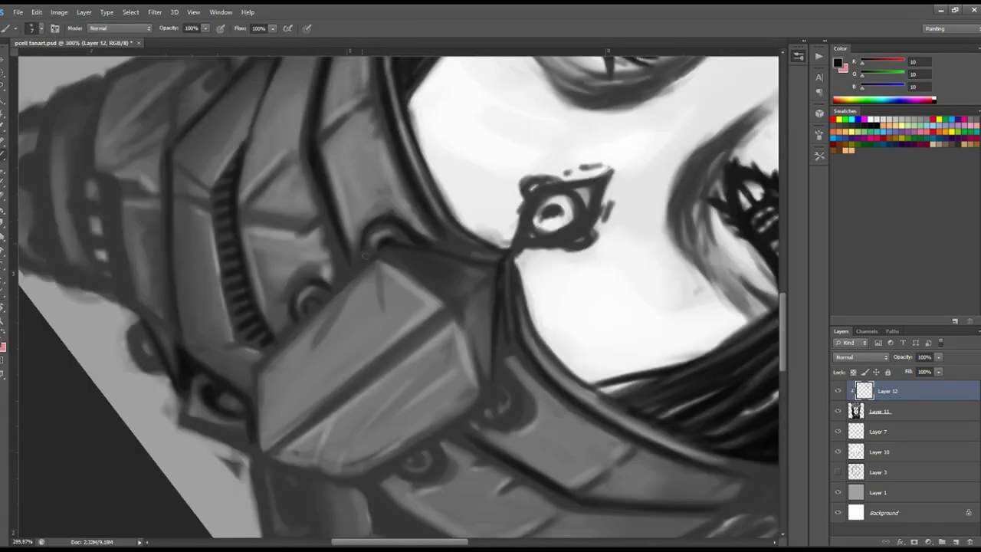
{"action": "left_click_drag", "start_coordinate": [505, 238], "coordinate": [335, 229]}
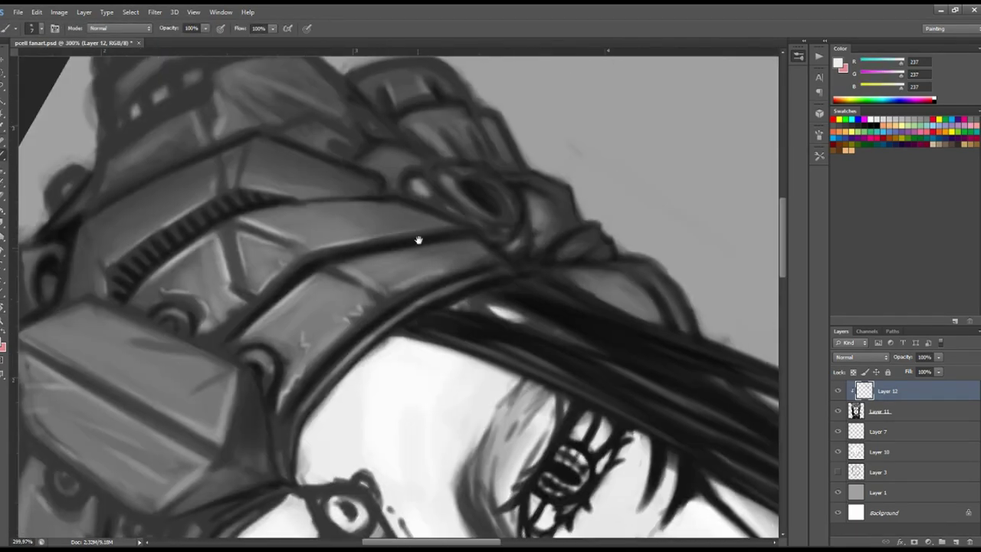
{"action": "mouse_move", "coordinate": [335, 229]}
{"action": "left_mouse_down"}
{"action": "mouse_move", "coordinate": [505, 278]}
{"action": "mouse_move", "coordinate": [475, 186]}
{"action": "mouse_move", "coordinate": [394, 274]}
{"action": "mouse_move", "coordinate": [462, 253]}
{"action": "mouse_move", "coordinate": [471, 220]}
{"action": "mouse_move", "coordinate": [449, 146]}
{"action": "left_mouse_up"}
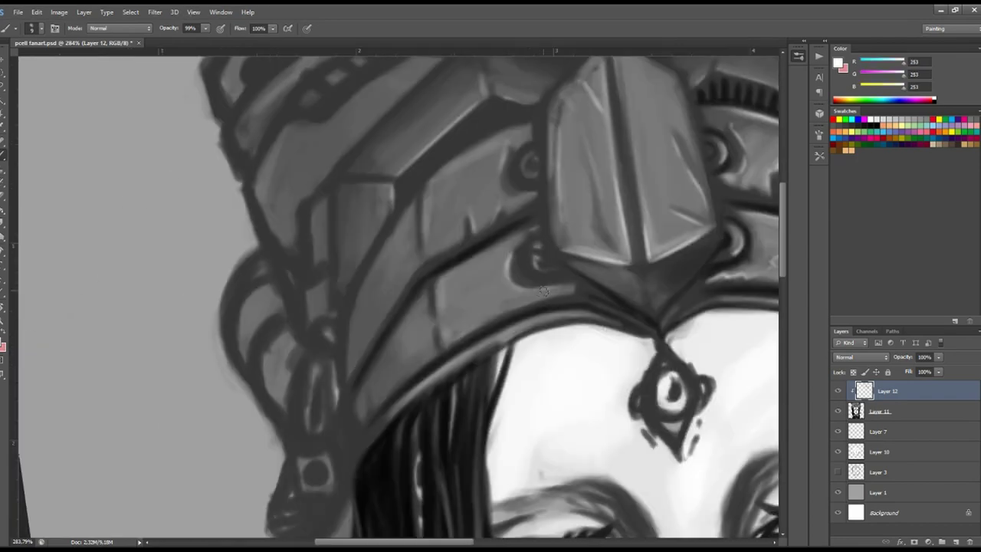
{"action": "left_click_drag", "start_coordinate": [543, 291], "coordinate": [537, 260]}
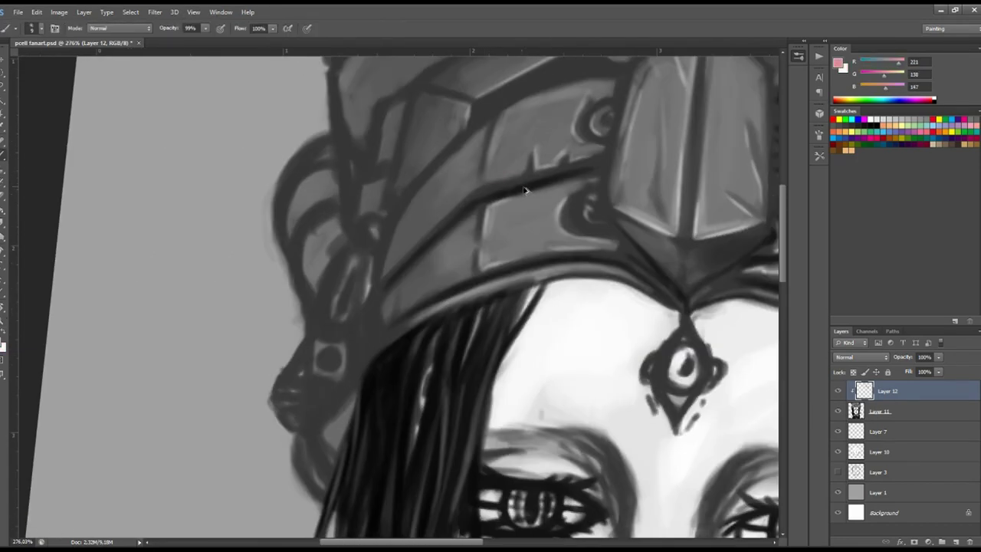
{"action": "mouse_move", "coordinate": [541, 184]}
{"action": "left_mouse_down"}
{"action": "mouse_move", "coordinate": [490, 230]}
{"action": "mouse_move", "coordinate": [439, 179]}
{"action": "left_mouse_up"}
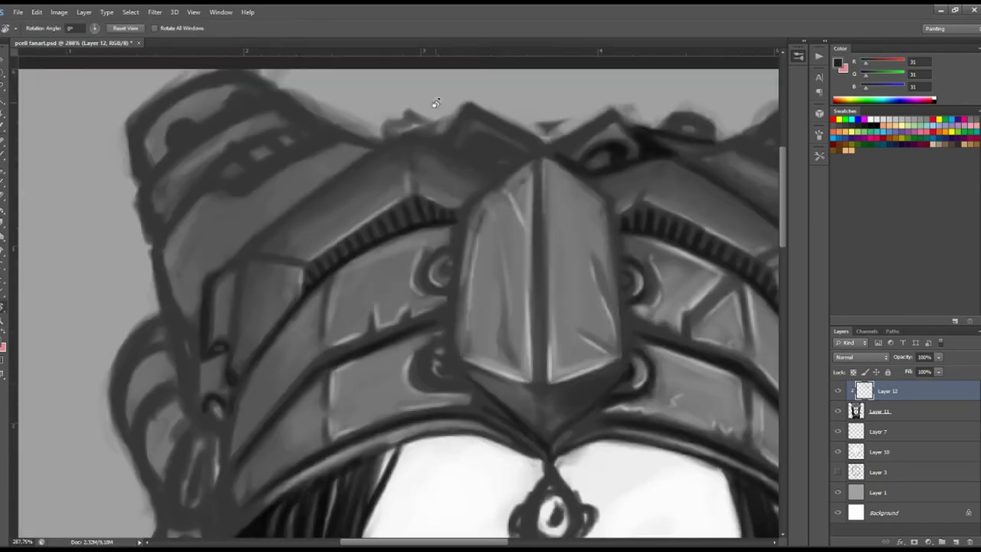
{"action": "left_click_drag", "start_coordinate": [404, 211], "coordinate": [424, 112]}
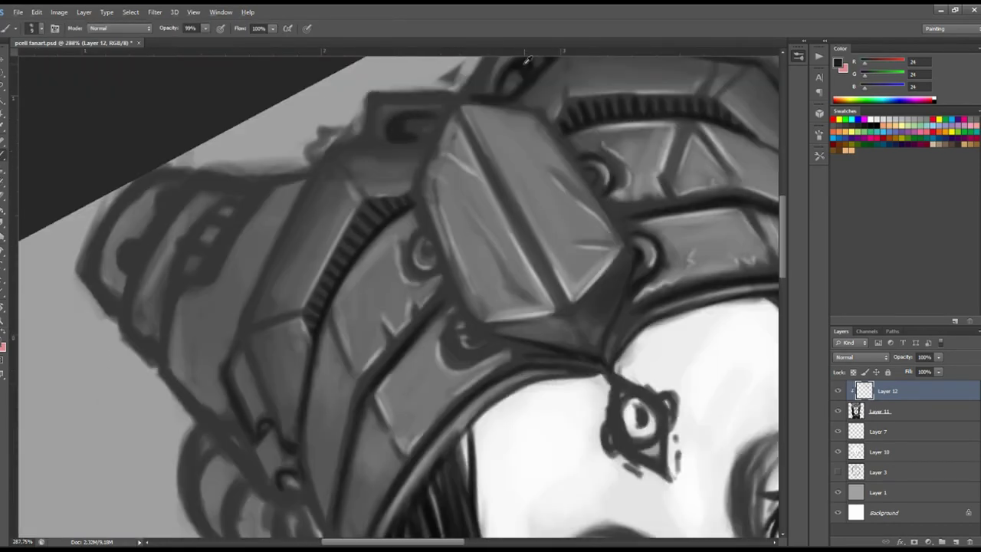
Touch up the ridged grooves around the central gem plate, then view the portrait at 100%.
{"action": "key", "text": "e"}
{"action": "key", "text": "alt+bracketleft"}
{"action": "left_click_drag", "start_coordinate": [391, 144], "coordinate": [479, 168]}
{"action": "key", "text": "b"}
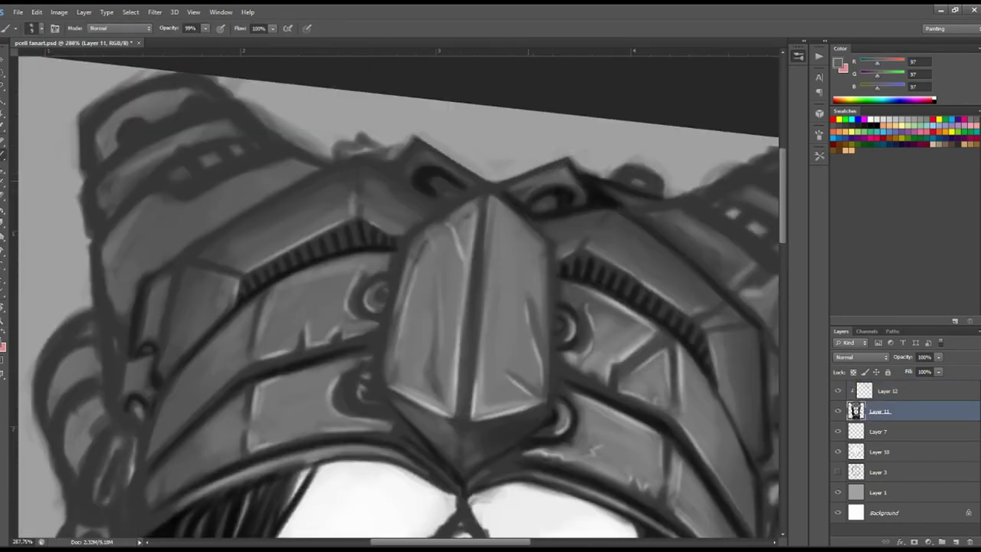
{"action": "mouse_move", "coordinate": [486, 209]}
{"action": "left_mouse_down"}
{"action": "mouse_move", "coordinate": [429, 253]}
{"action": "mouse_move", "coordinate": [475, 191]}
{"action": "mouse_move", "coordinate": [498, 235]}
{"action": "left_mouse_up"}
{"action": "key", "text": "alt+bracketright"}
{"action": "mouse_move", "coordinate": [430, 253]}
{"action": "left_mouse_down"}
{"action": "mouse_move", "coordinate": [345, 191]}
{"action": "mouse_move", "coordinate": [256, 225]}
{"action": "mouse_move", "coordinate": [383, 230]}
{"action": "left_mouse_up"}
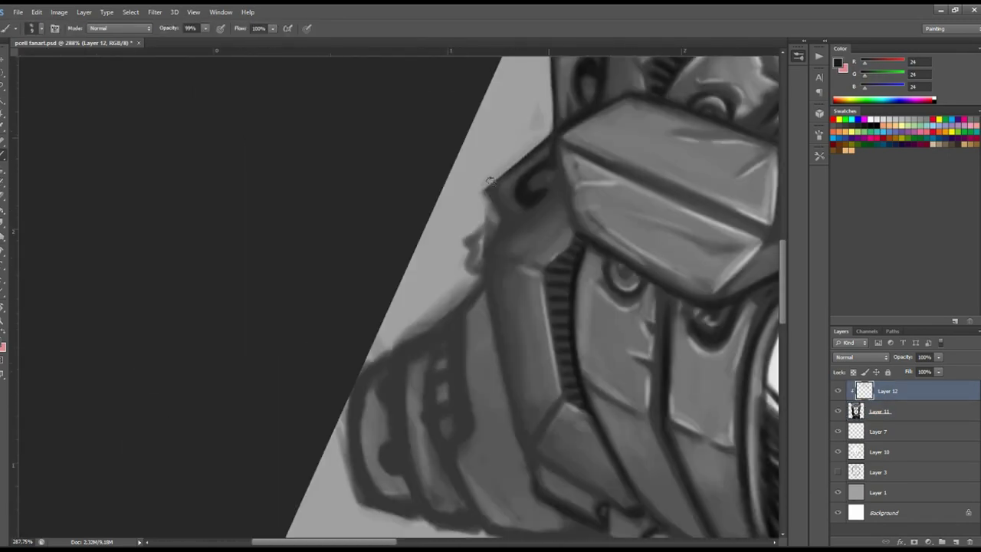
{"action": "left_click_drag", "start_coordinate": [536, 367], "coordinate": [491, 367]}
{"action": "key", "text": "ctrl+1"}
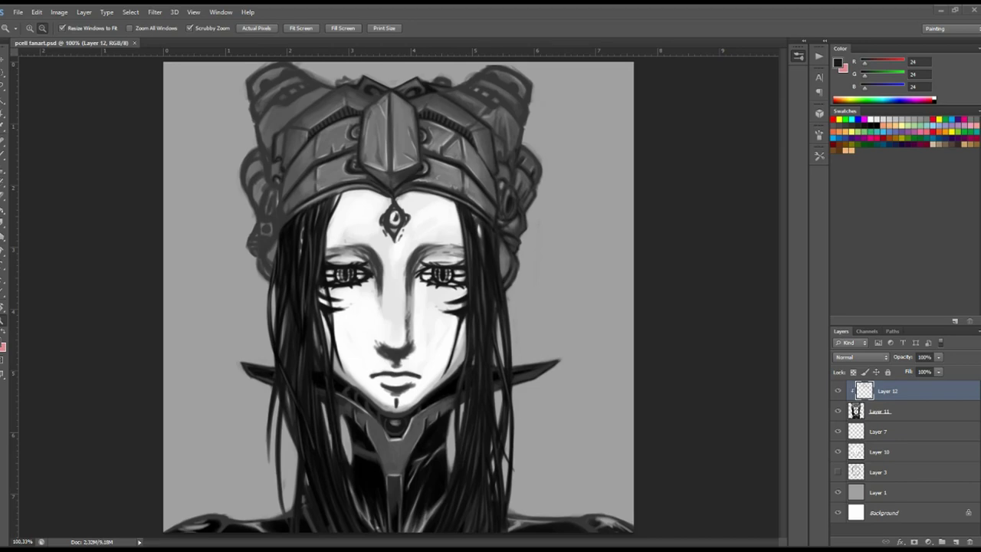
Paint small white light spots on the headdress plates, rotating the view around the crown.
{"action": "mouse_move", "coordinate": [353, 233]}
{"action": "left_mouse_down"}
{"action": "mouse_move", "coordinate": [414, 233]}
{"action": "mouse_move", "coordinate": [442, 153]}
{"action": "left_mouse_up"}
{"action": "key", "text": "ctrl+minus"}
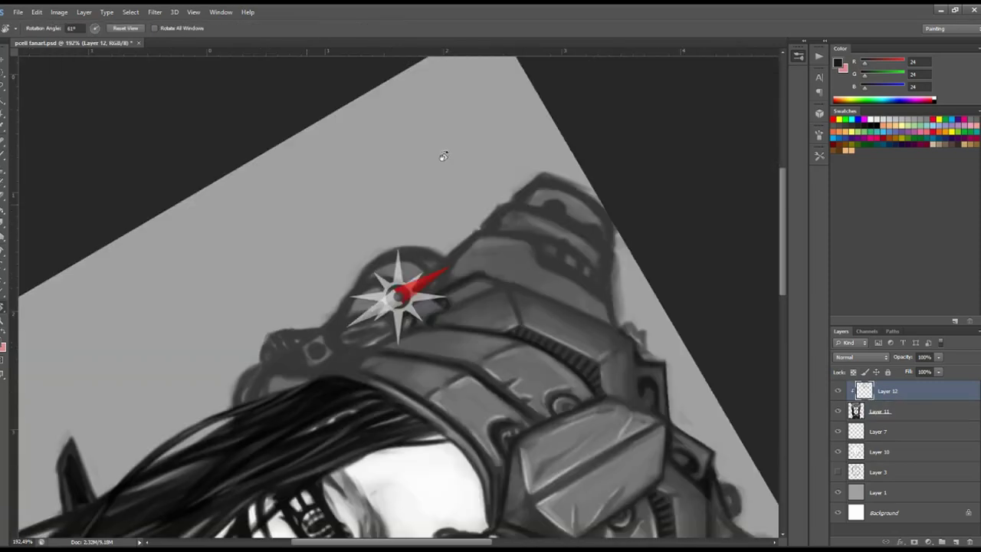
{"action": "scroll", "coordinate": [443, 153], "scroll_direction": "up", "scroll_amount": 2}
{"action": "left_click_drag", "start_coordinate": [217, 178], "coordinate": [333, 62]}
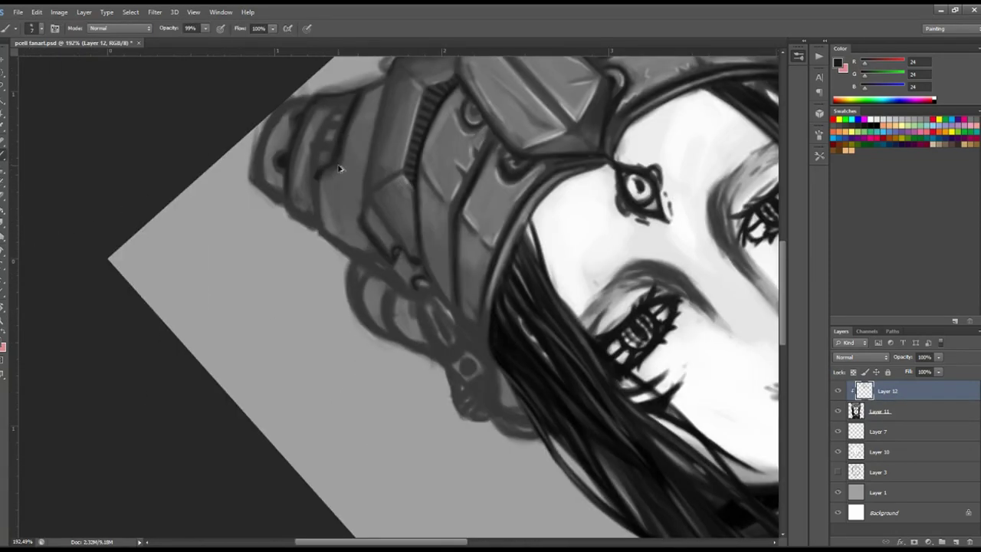
{"action": "mouse_move", "coordinate": [434, 216]}
{"action": "left_mouse_down"}
{"action": "mouse_move", "coordinate": [456, 177]}
{"action": "mouse_move", "coordinate": [490, 161]}
{"action": "left_mouse_up"}
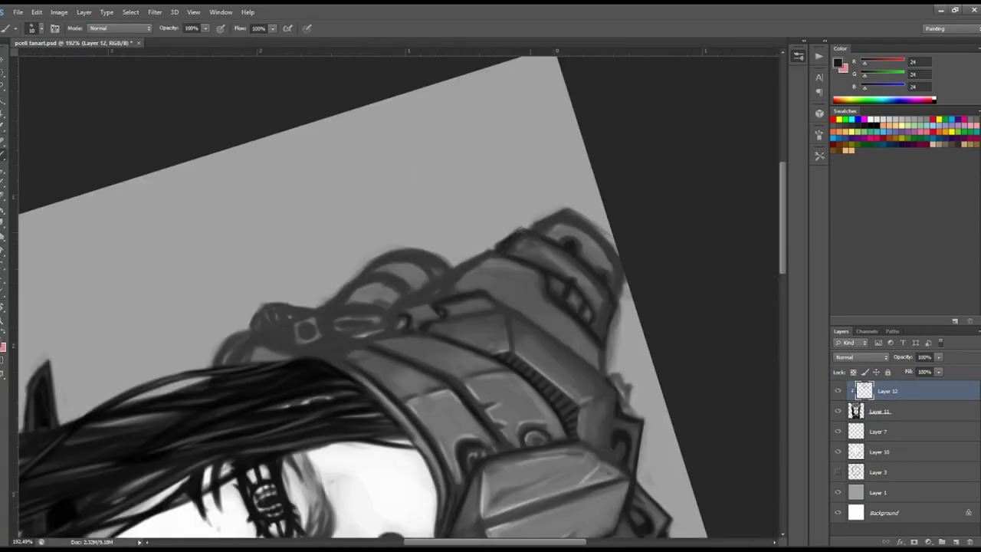
{"action": "mouse_move", "coordinate": [521, 228]}
{"action": "left_mouse_down"}
{"action": "mouse_move", "coordinate": [475, 183]}
{"action": "mouse_move", "coordinate": [429, 230]}
{"action": "left_mouse_up"}
{"action": "left_click_drag", "start_coordinate": [344, 232], "coordinate": [383, 177]}
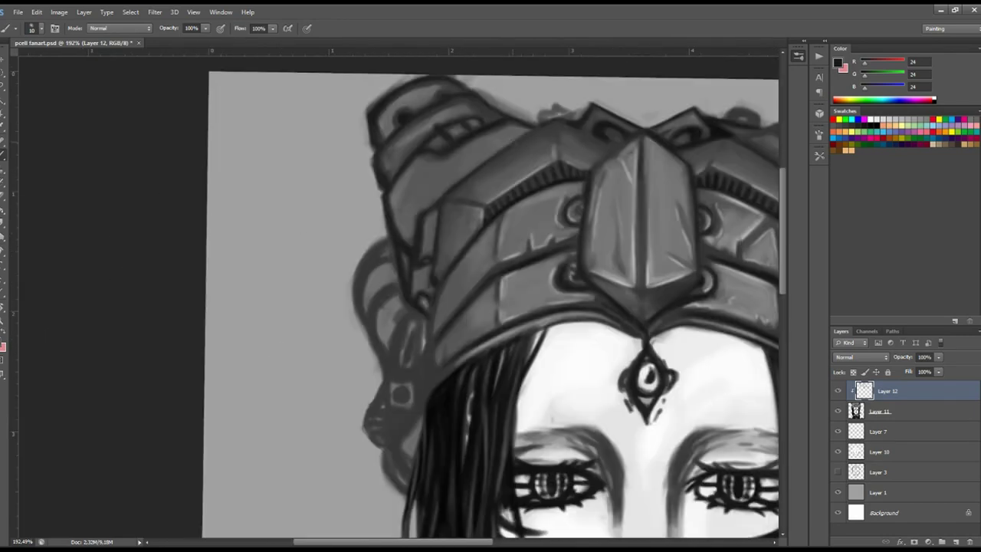
{"action": "left_click_drag", "start_coordinate": [515, 142], "coordinate": [367, 161]}
{"action": "mouse_move", "coordinate": [411, 232]}
{"action": "left_mouse_down"}
{"action": "mouse_move", "coordinate": [178, 61]}
{"action": "mouse_move", "coordinate": [243, 74]}
{"action": "mouse_move", "coordinate": [419, 270]}
{"action": "mouse_move", "coordinate": [351, 328]}
{"action": "mouse_move", "coordinate": [460, 230]}
{"action": "mouse_move", "coordinate": [307, 192]}
{"action": "mouse_move", "coordinate": [269, 306]}
{"action": "mouse_move", "coordinate": [349, 314]}
{"action": "mouse_move", "coordinate": [291, 259]}
{"action": "mouse_move", "coordinate": [316, 308]}
{"action": "mouse_move", "coordinate": [341, 197]}
{"action": "left_mouse_up"}
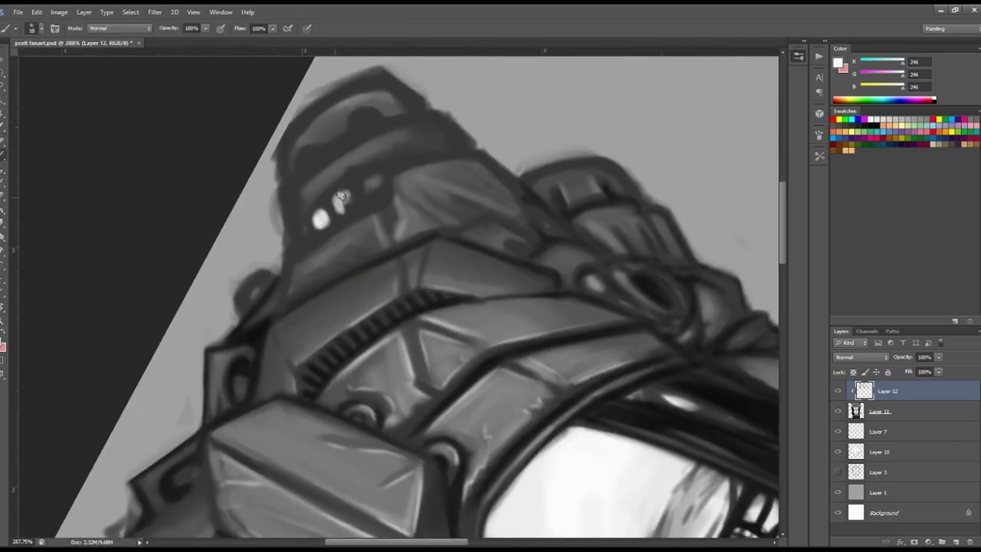
Touch up the crown lights with the Eraser and Brush, then merge Layer 11 into Layer 12.
{"action": "key", "text": "r"}
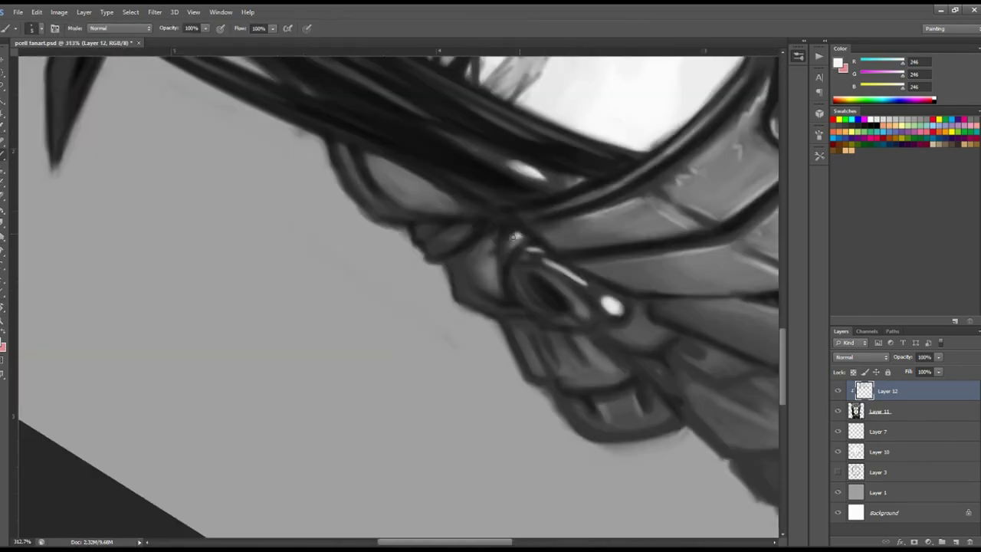
{"action": "mouse_move", "coordinate": [373, 194]}
{"action": "left_mouse_down"}
{"action": "mouse_move", "coordinate": [373, 152]}
{"action": "mouse_move", "coordinate": [567, 96]}
{"action": "left_mouse_up"}
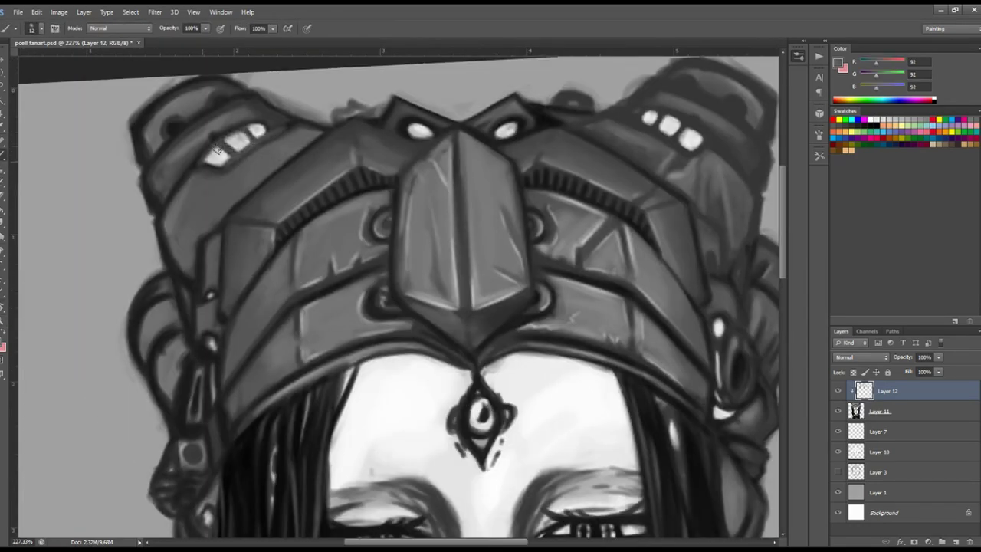
{"action": "mouse_move", "coordinate": [285, 144]}
{"action": "left_mouse_down"}
{"action": "mouse_move", "coordinate": [523, 300]}
{"action": "mouse_move", "coordinate": [469, 151]}
{"action": "mouse_move", "coordinate": [295, 191]}
{"action": "mouse_move", "coordinate": [438, 296]}
{"action": "left_mouse_up"}
{"action": "key", "text": "e"}
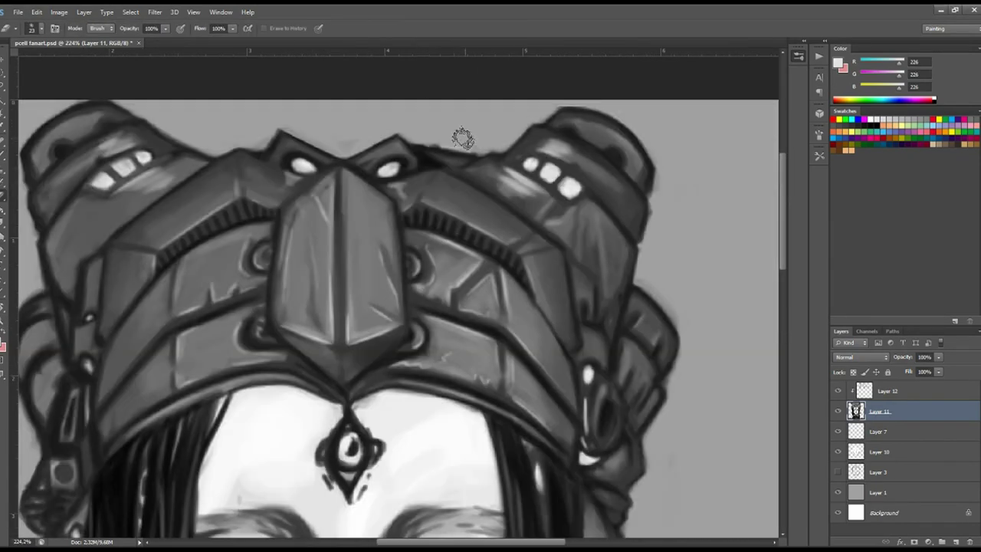
{"action": "left_click_drag", "start_coordinate": [460, 135], "coordinate": [328, 253]}
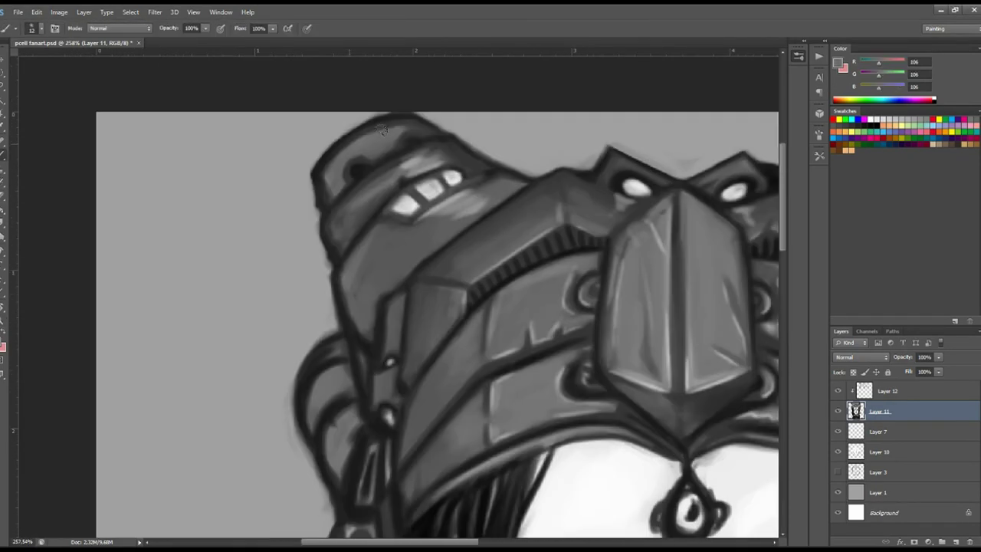
{"action": "key", "text": "b"}
{"action": "left_click_drag", "start_coordinate": [360, 79], "coordinate": [443, 239]}
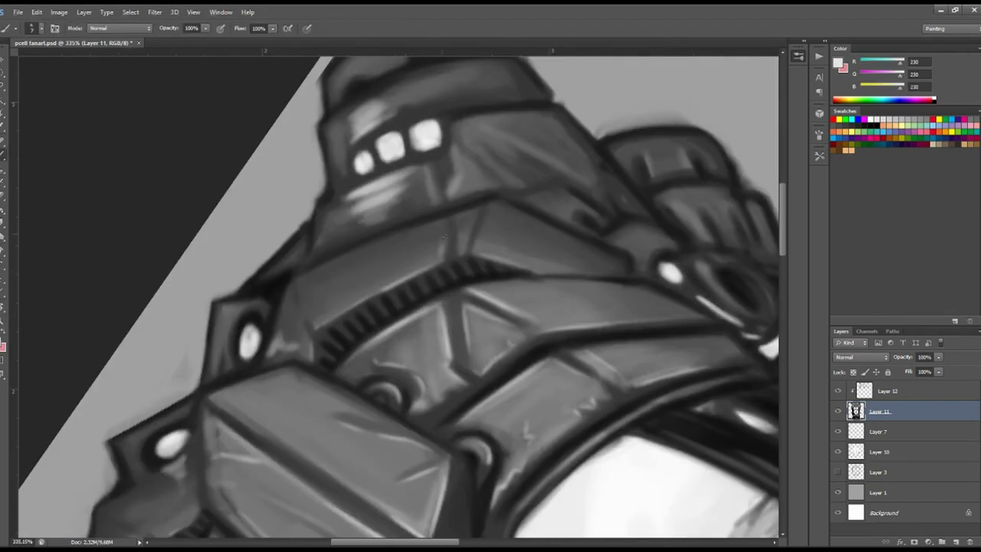
{"action": "key", "text": "r"}
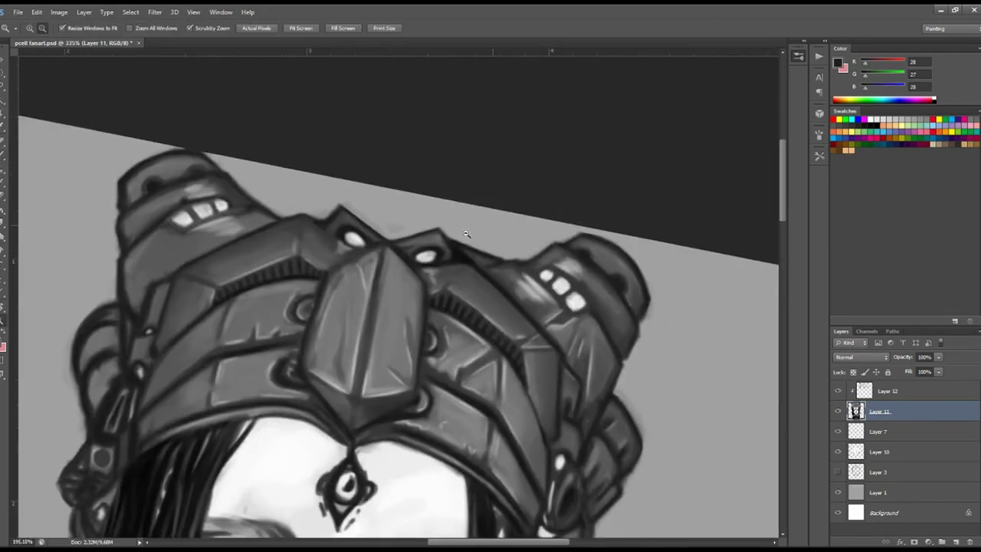
{"action": "left_click_drag", "start_coordinate": [455, 175], "coordinate": [614, 377]}
{"action": "key", "text": "ctrl+e"}
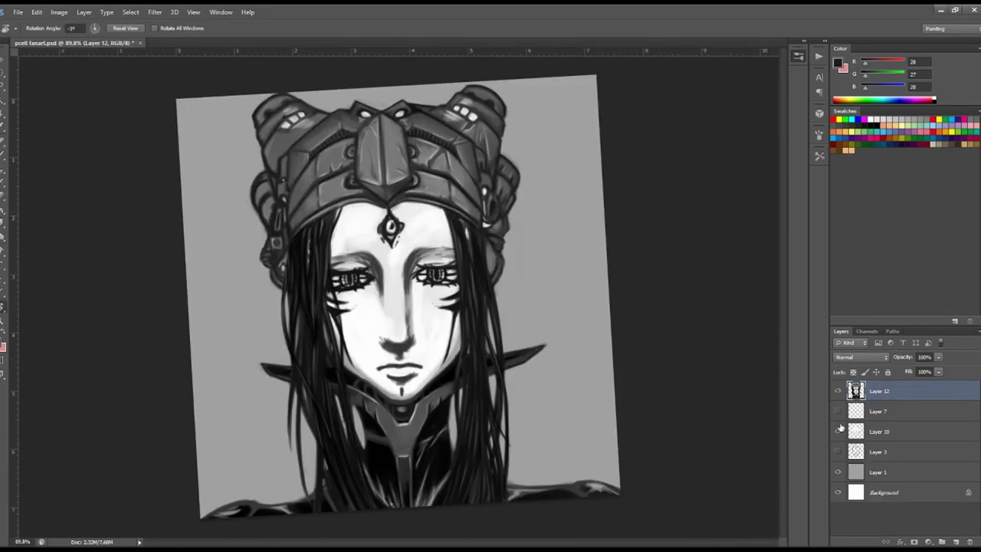
Make the black Layer 7 visible and move it below Layer 3.
{"action": "left_click", "coordinate": [838, 431]}
{"action": "key", "text": "Escape"}
{"action": "key", "text": "b"}
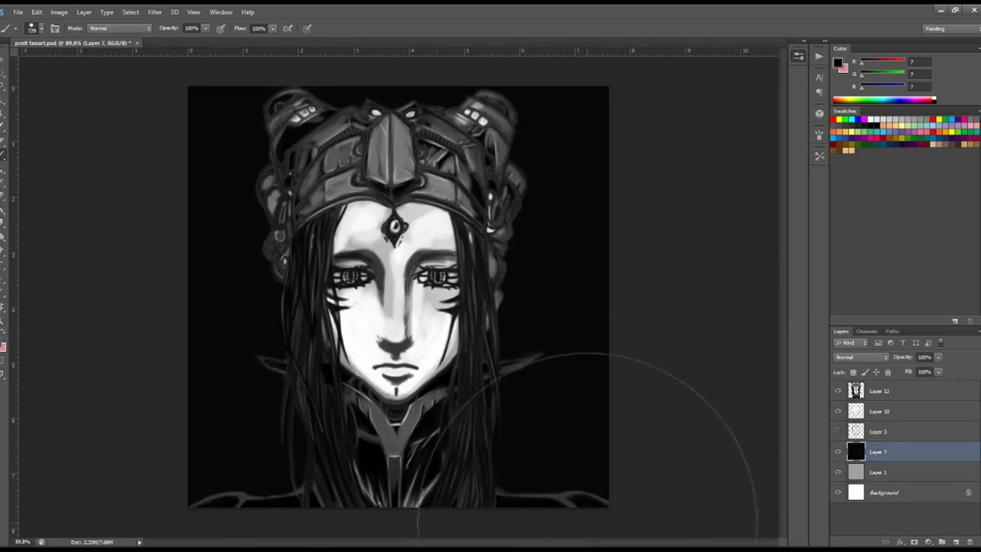
Erase and paint a soft pale halo behind the head on the dark Layer 7 background.
{"action": "key", "text": "e"}
{"action": "scroll", "coordinate": [343, 240], "scroll_direction": "down", "scroll_amount": 3}
{"action": "scroll", "coordinate": [342, 239], "scroll_direction": "up", "scroll_amount": 5}
{"action": "scroll", "coordinate": [343, 240], "scroll_direction": "down", "scroll_amount": 4}
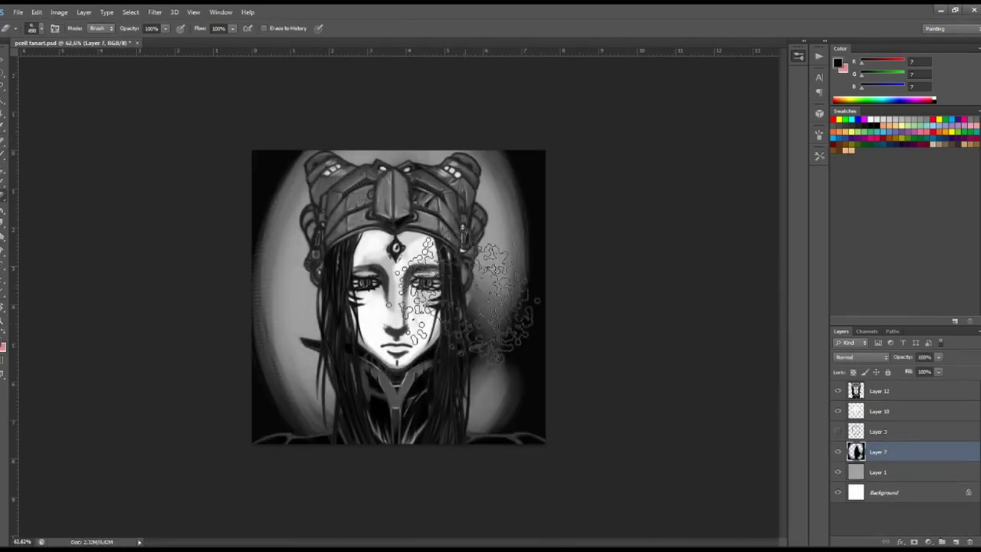
{"action": "key", "text": "b"}
{"action": "mouse_move", "coordinate": [459, 192]}
{"action": "left_mouse_down"}
{"action": "mouse_move", "coordinate": [345, 429]}
{"action": "mouse_move", "coordinate": [460, 191]}
{"action": "left_mouse_up"}
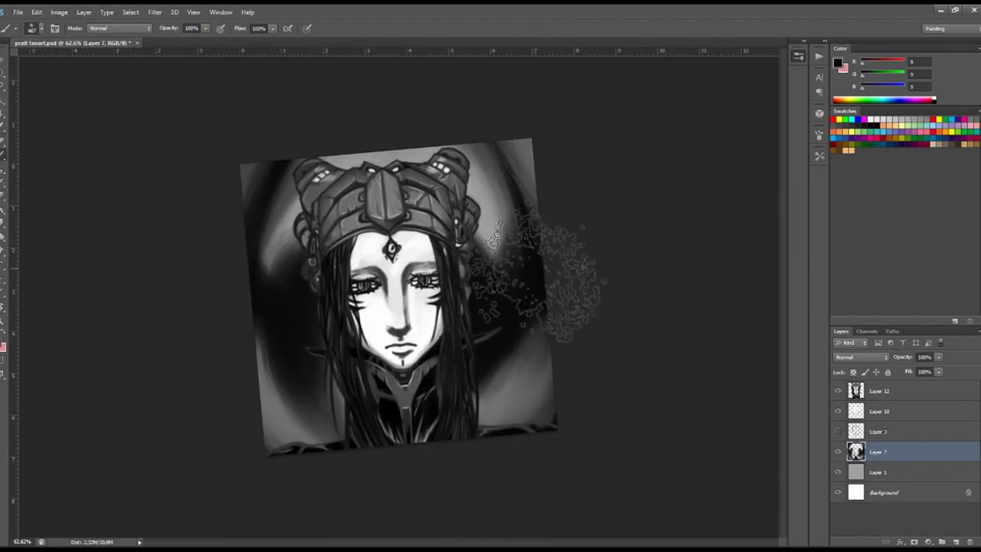
{"action": "left_click_drag", "start_coordinate": [537, 276], "coordinate": [361, 120]}
{"action": "scroll", "coordinate": [404, 347], "scroll_direction": "up", "scroll_amount": 2}
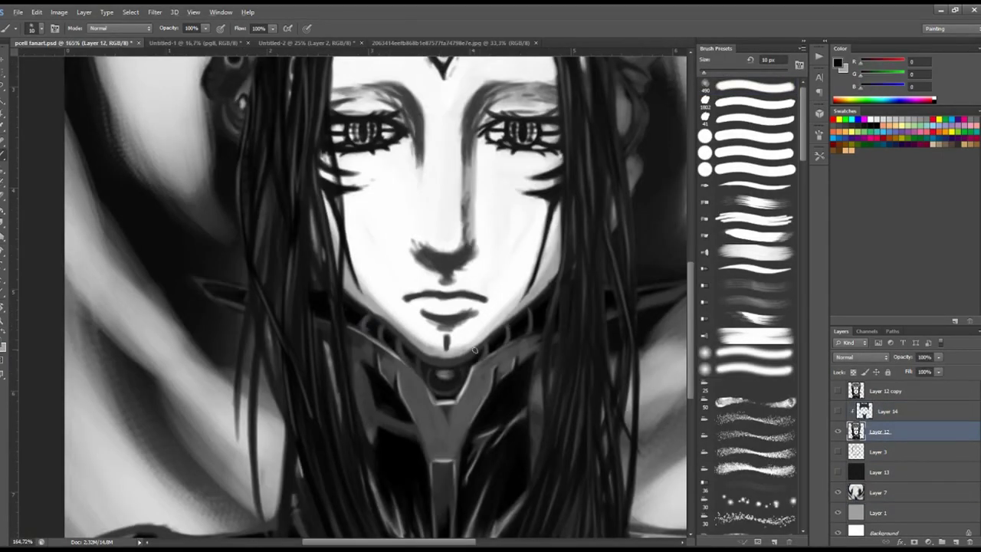
Tilt the canvas view to work on the hair and background swirls.
{"action": "left_click_drag", "start_coordinate": [474, 350], "coordinate": [259, 304]}
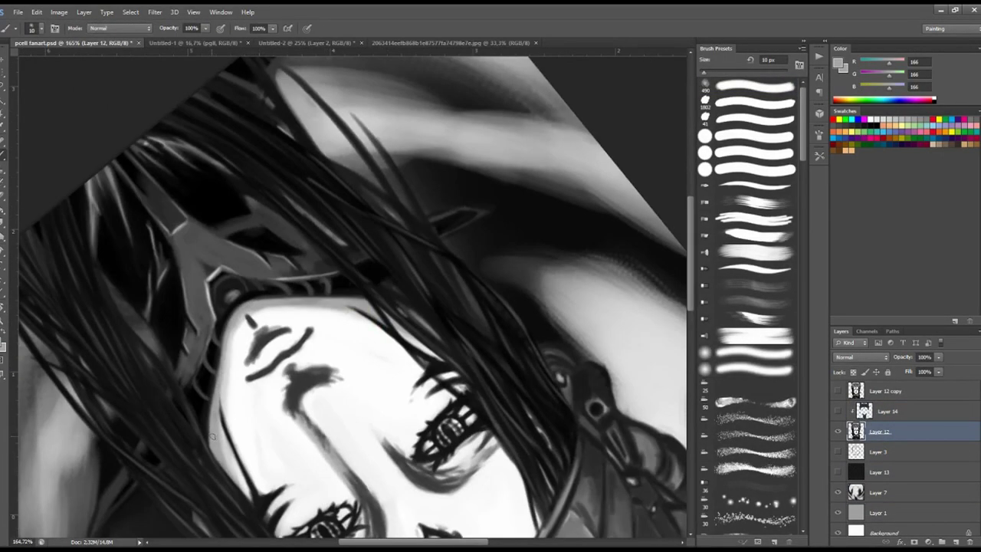